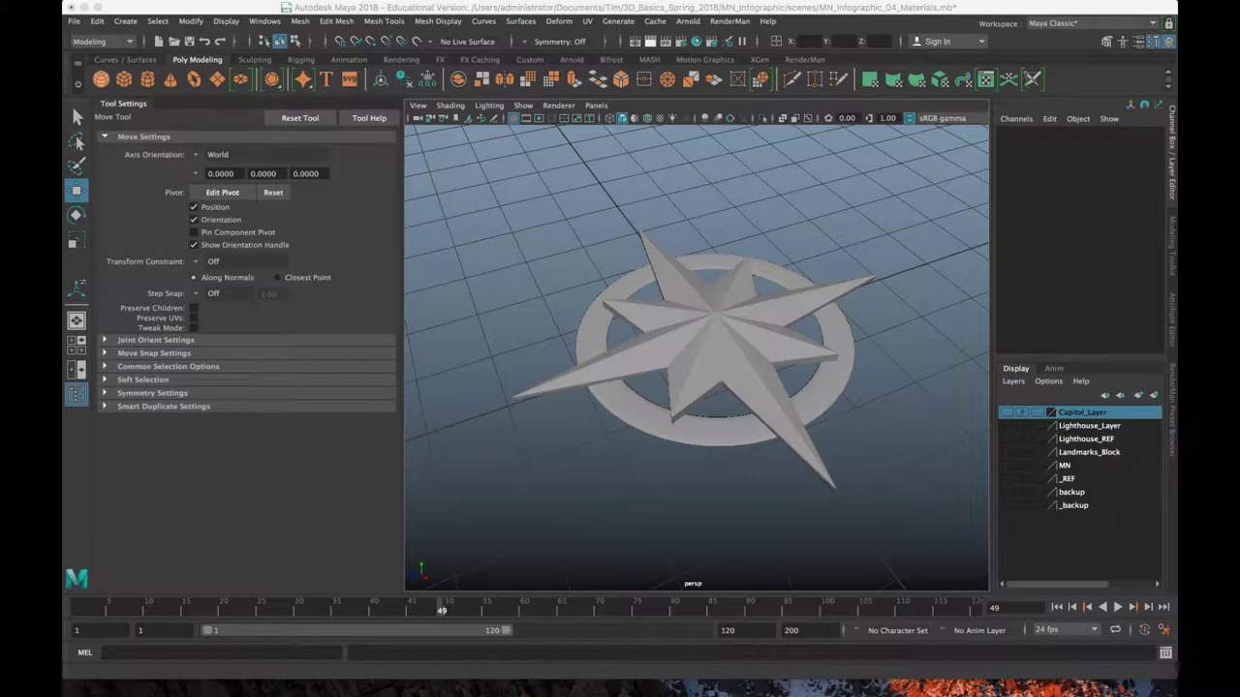
# - Switch to the web browser, examine the compass rose image results for design references, and return to Maya
pyautogui.moveTo(62, 582); pyautogui.dragTo(1064, 43)
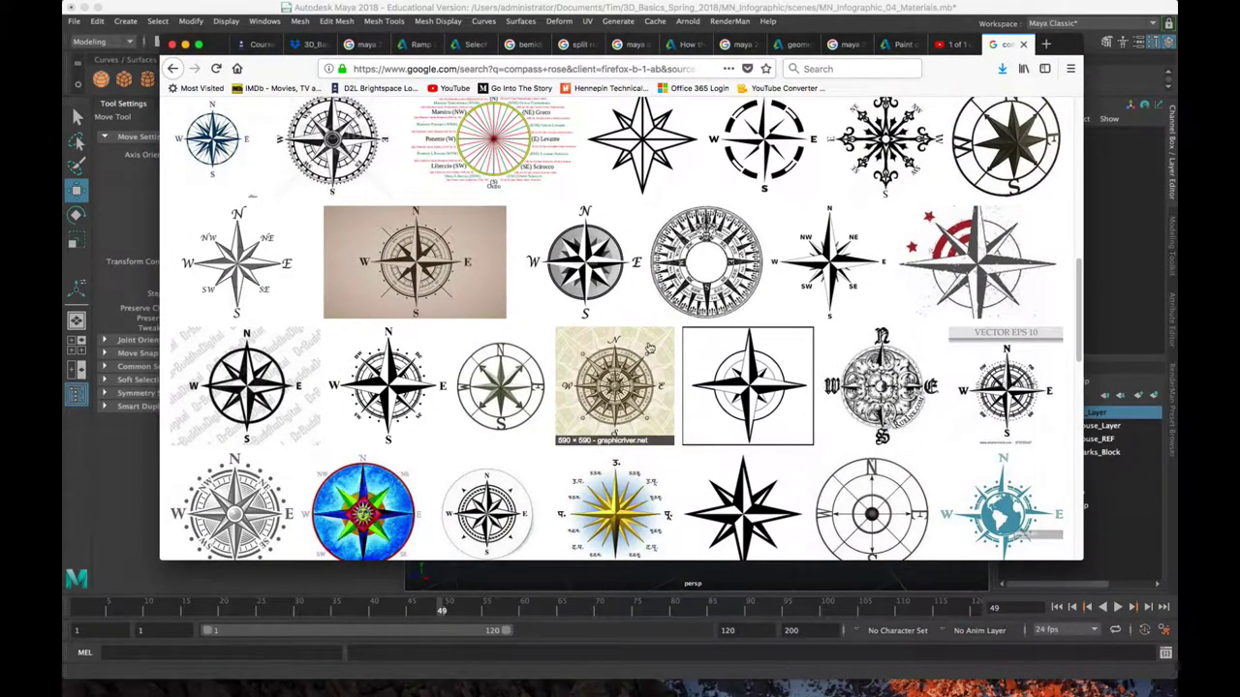
pyautogui.scroll(-10, 649, 344)
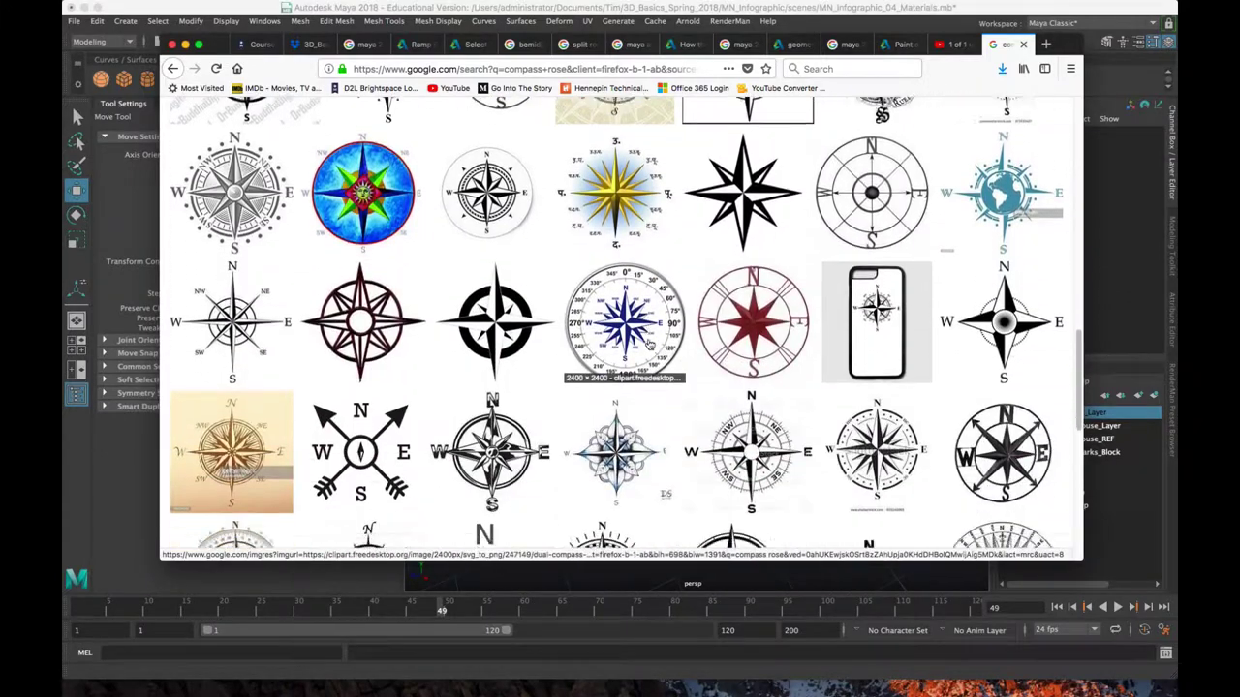
pyautogui.scroll(-2, 651, 387)
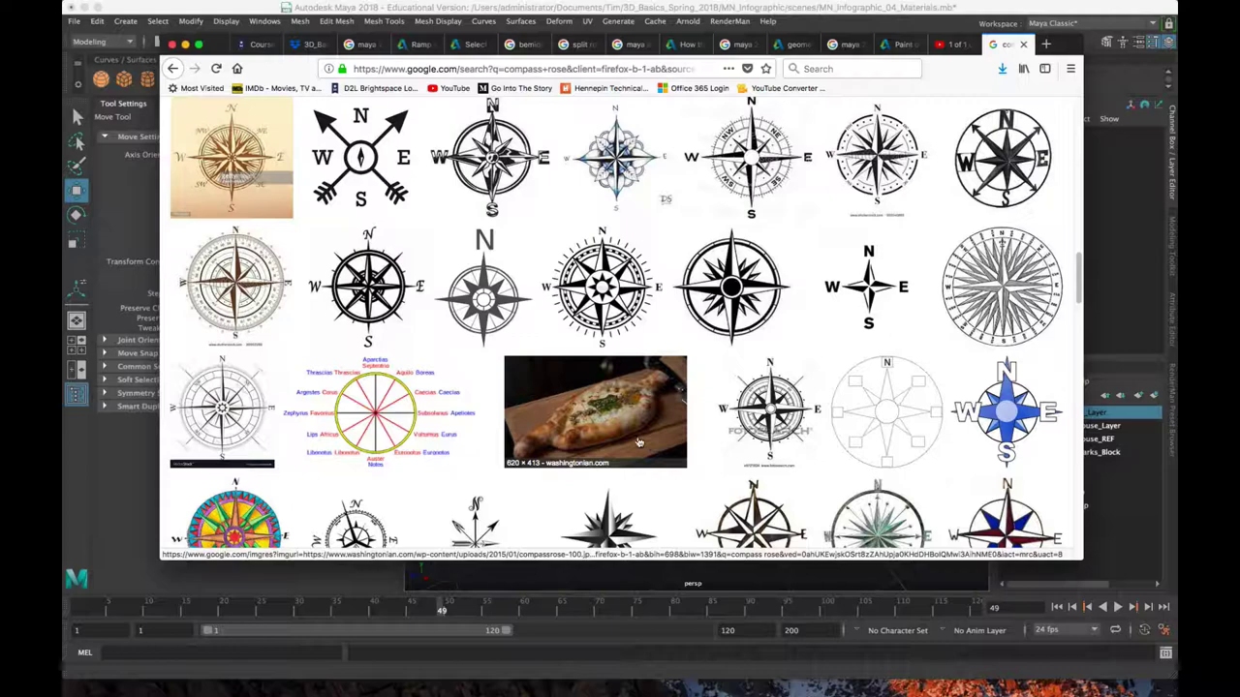
pyautogui.scroll(10, 669, 436)
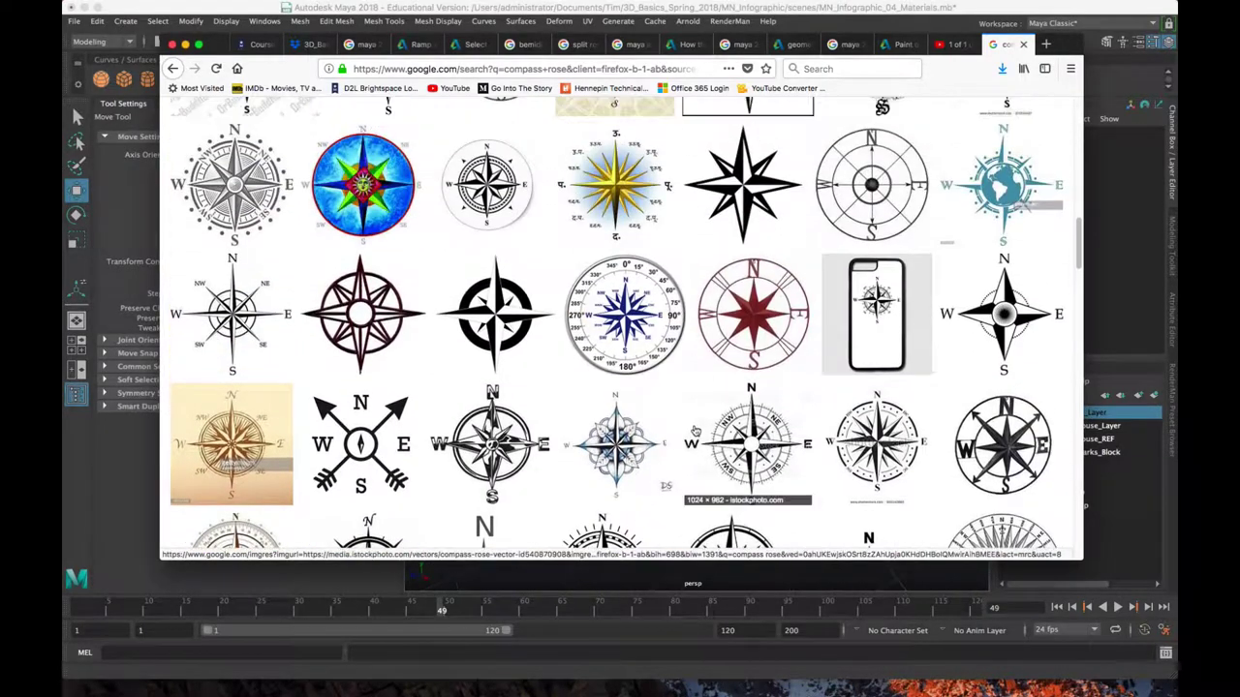
pyautogui.scroll(-10, 658, 387)
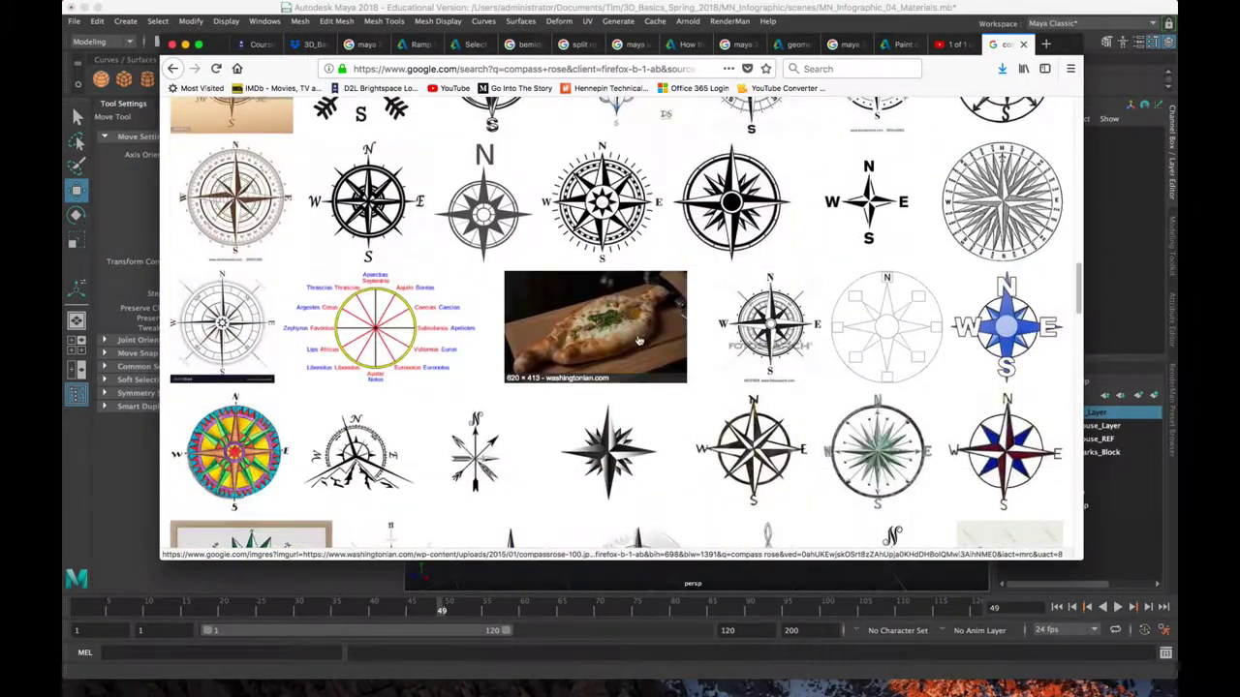
pyautogui.click(640, 338)
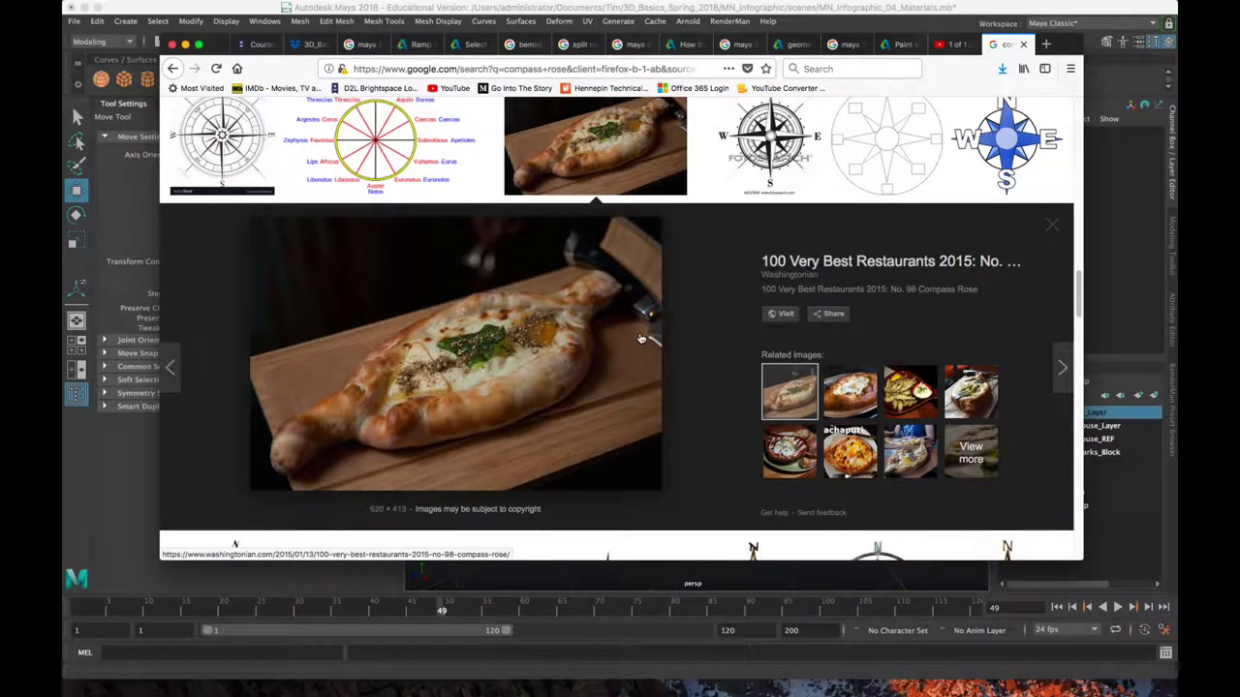
pyautogui.scroll(-1, 616, 338)
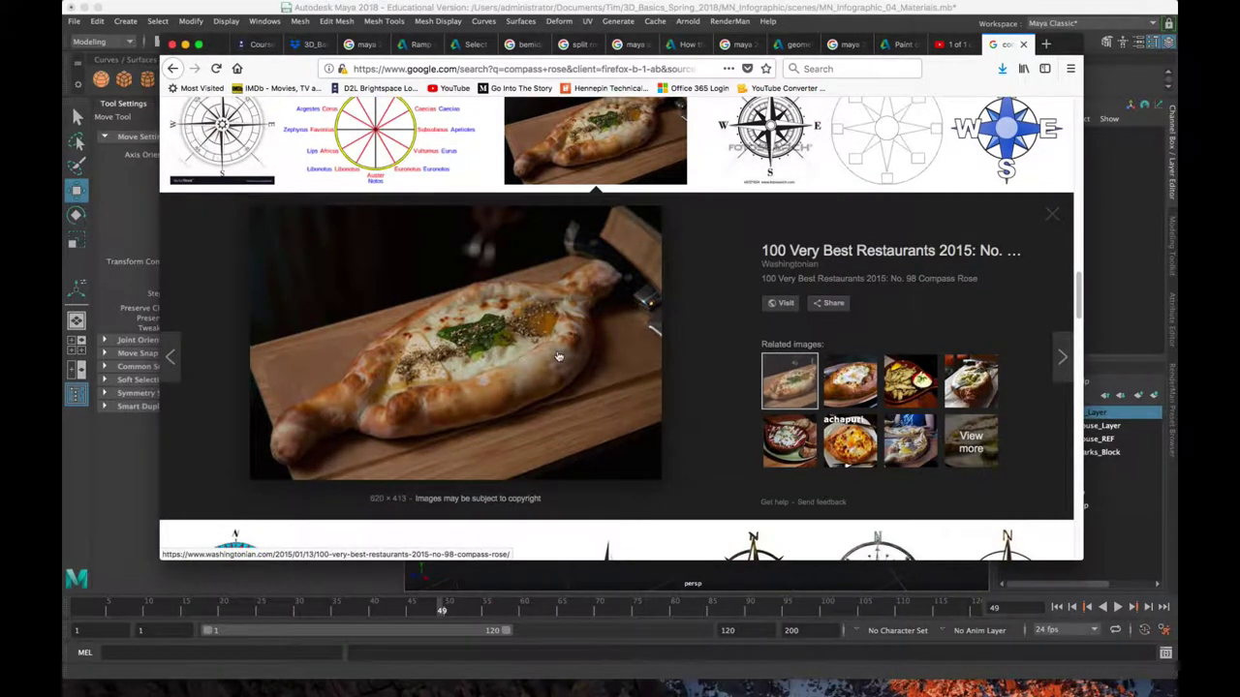
pyautogui.scroll(-5, 558, 356)
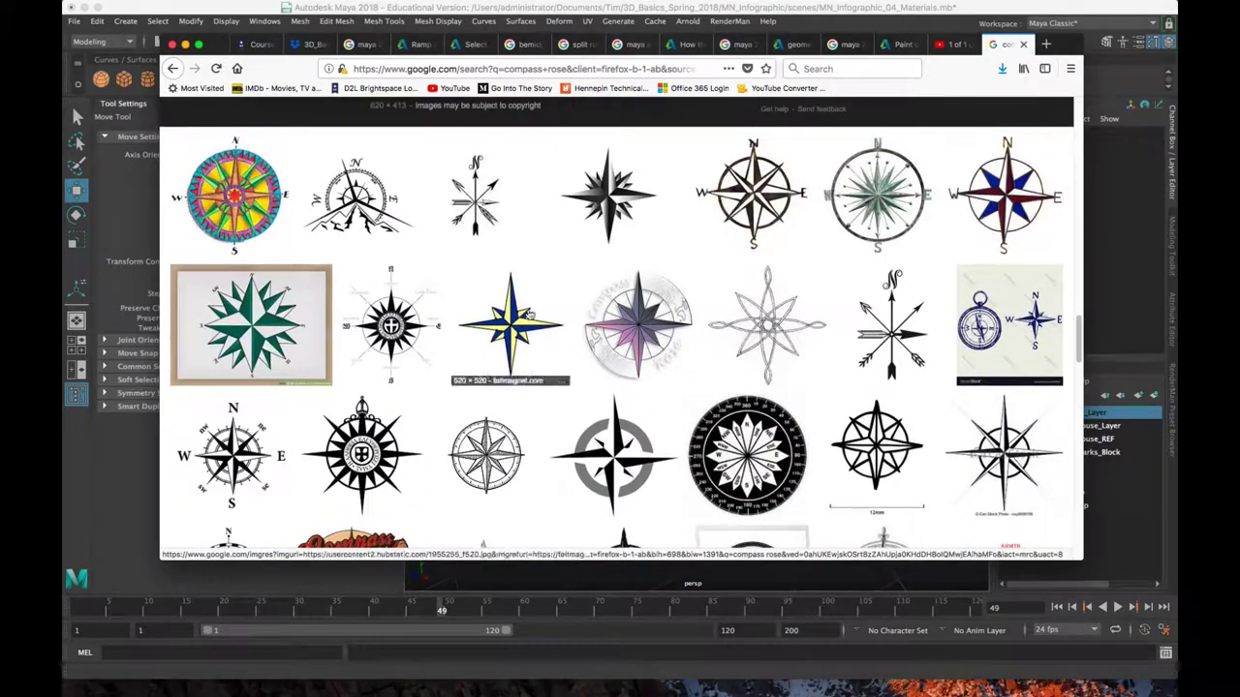
pyautogui.click(639, 319)
pyautogui.scroll(5, 678, 339)
pyautogui.scroll(-10, 792, 367)
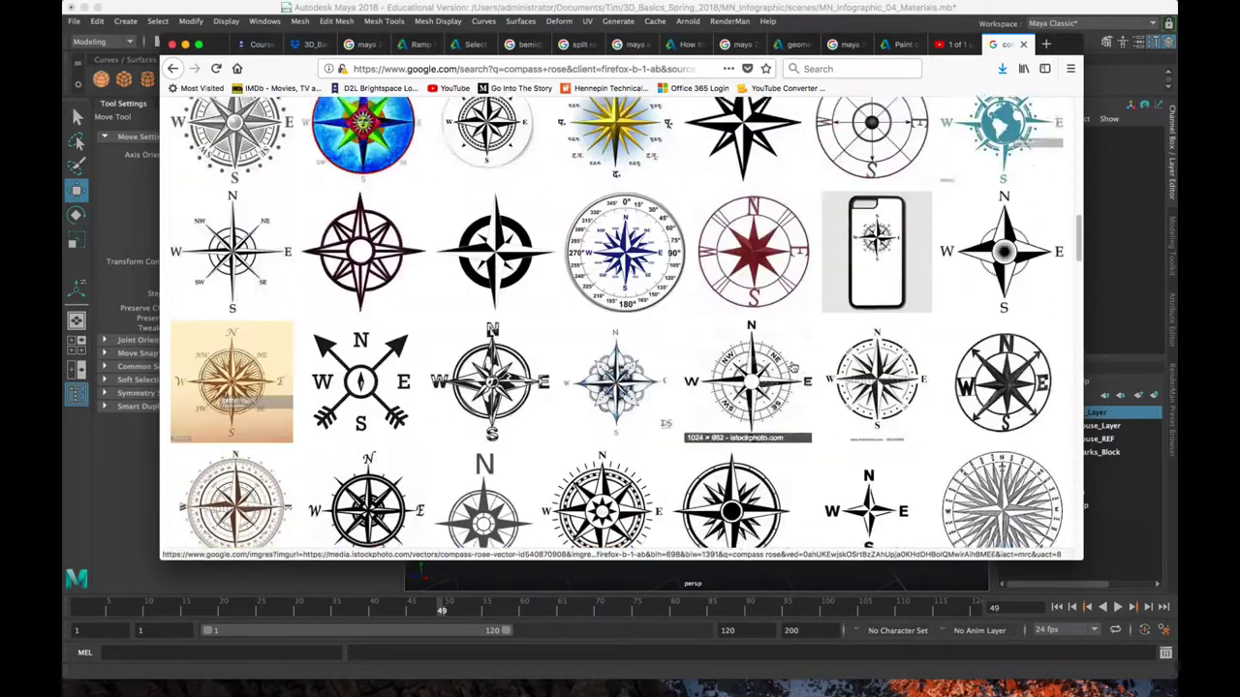
pyautogui.scroll(10, 793, 366)
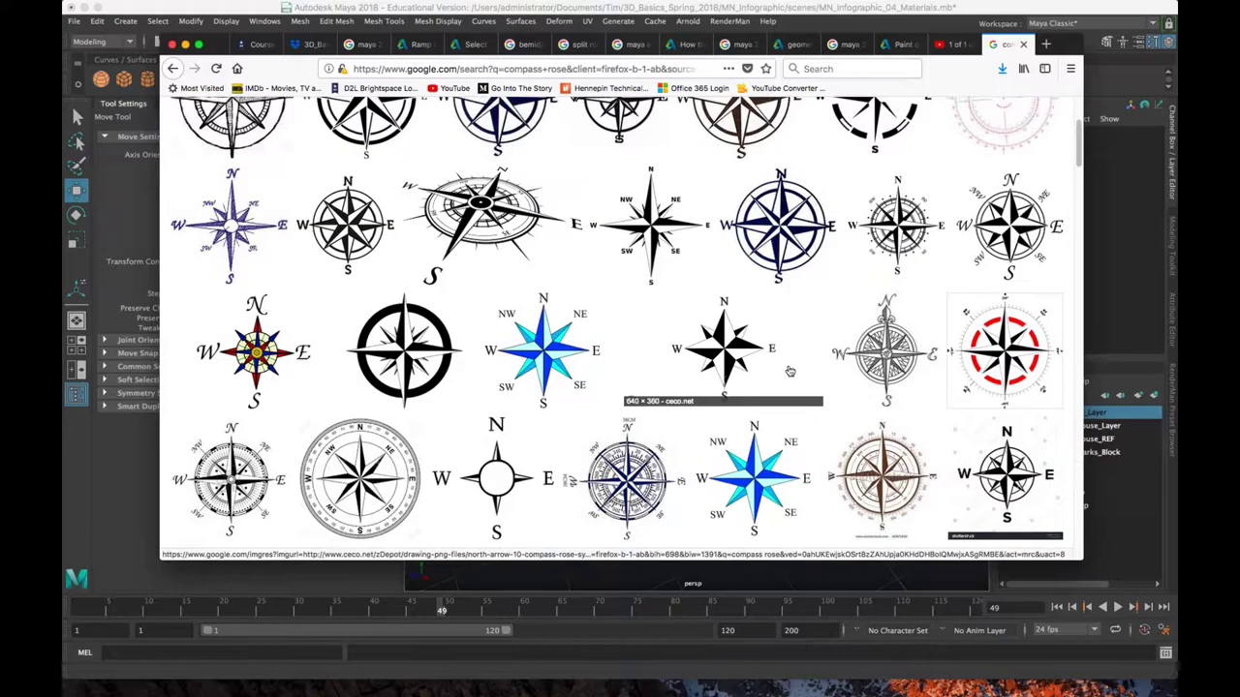
pyautogui.scroll(3, 789, 371)
pyautogui.scroll(-6, 754, 408)
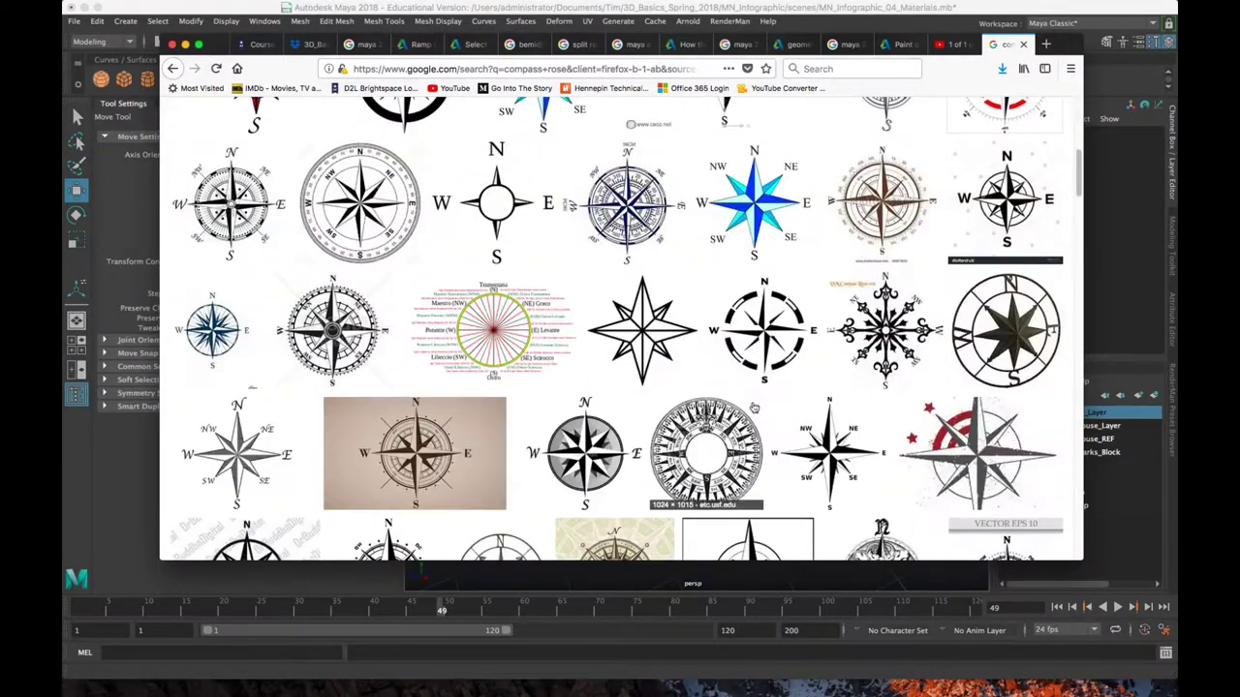
pyautogui.scroll(6, 754, 407)
pyautogui.moveTo(1060, 43); pyautogui.dragTo(62, 52)
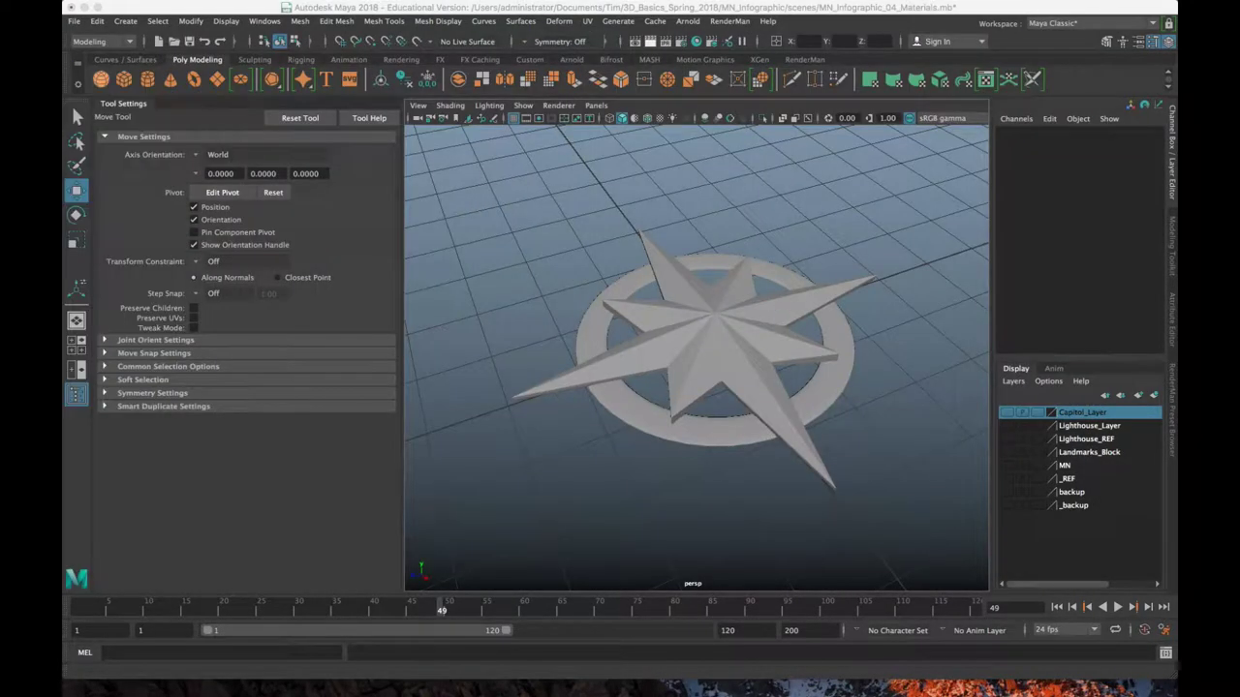
# - Delete the existing compass star and ring model and collapse the tool settings to enlarge the perspective view
pyautogui.click(711, 331)
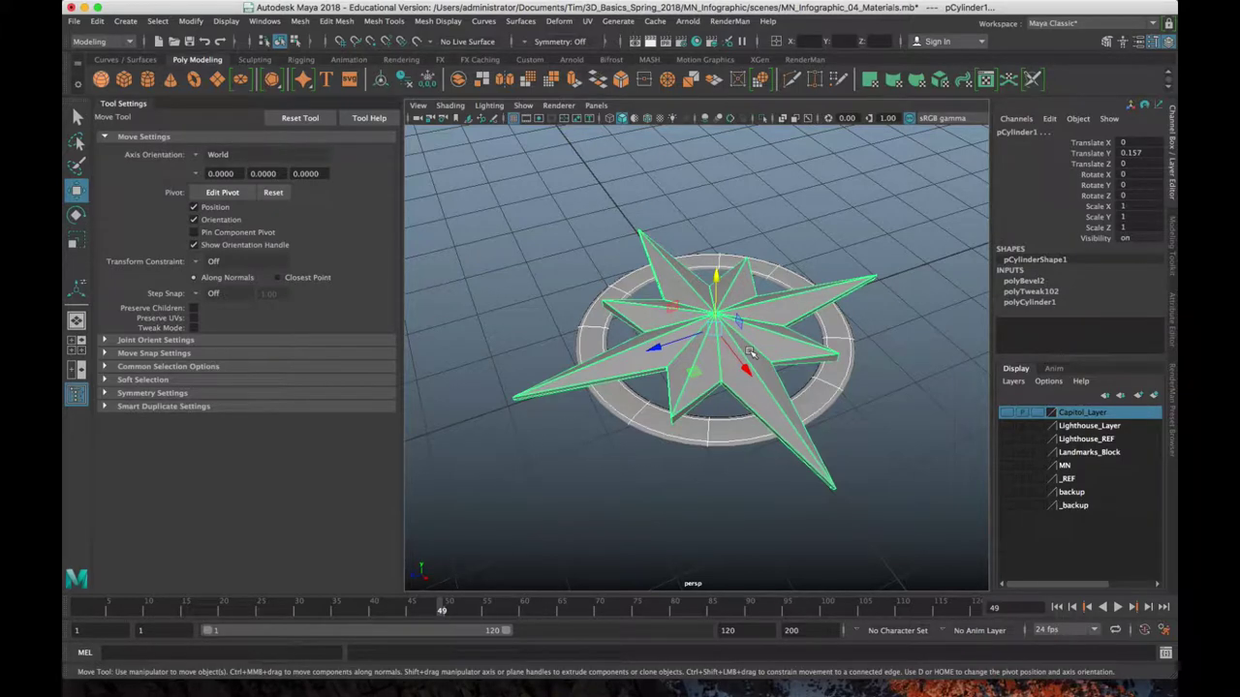
pyautogui.press('Delete')
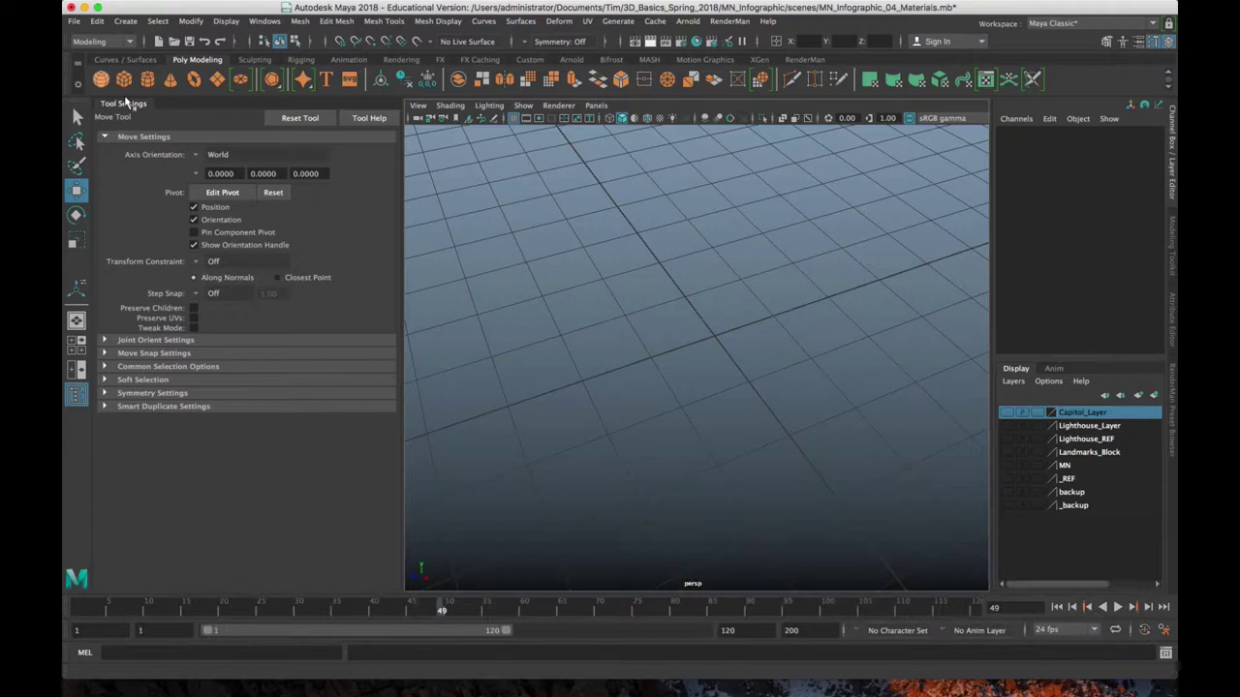
pyautogui.click(123, 104)
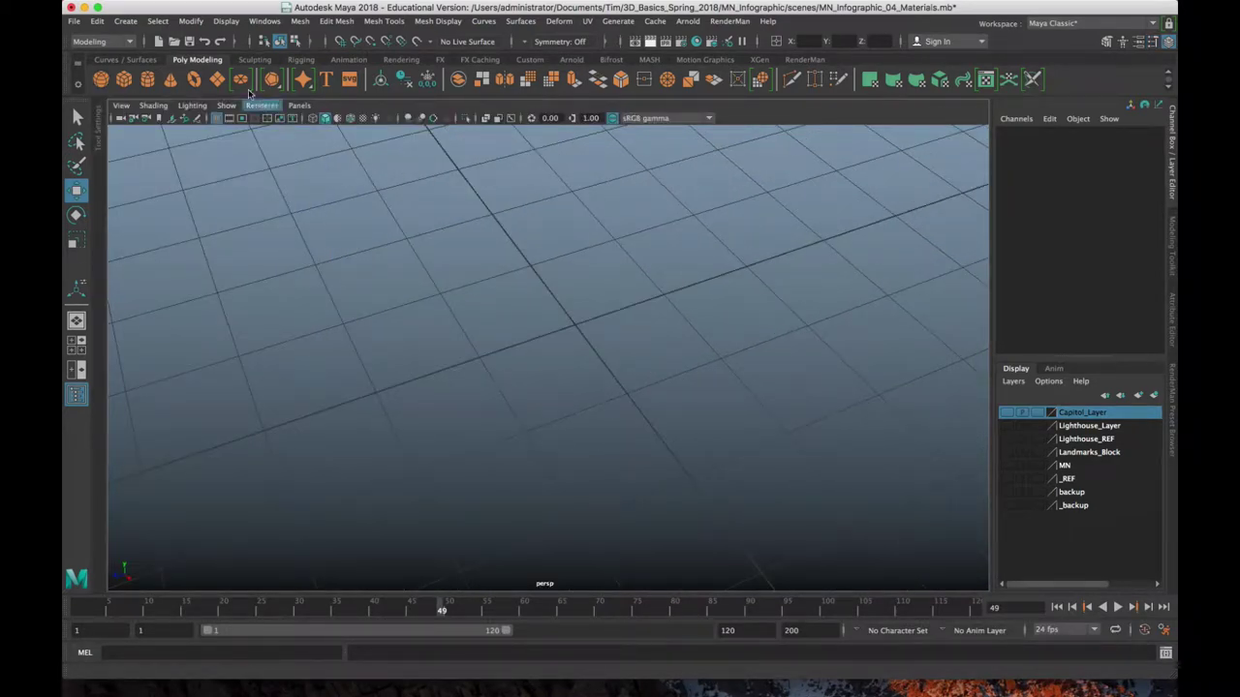
# - Create a polygon cylinder at the origin and rename it Compass
pyautogui.click(147, 80)
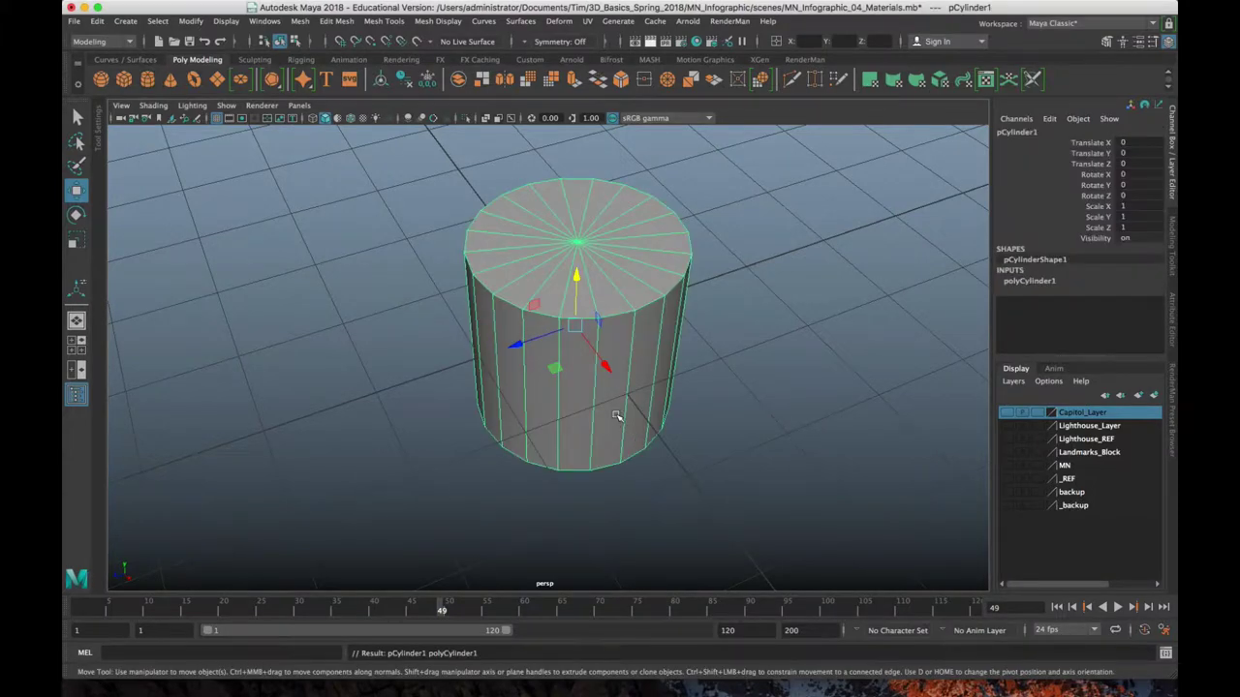
pyautogui.keyDown('alt'); pyautogui.moveTo(625, 426); pyautogui.dragTo(648, 443); pyautogui.keyUp('alt')
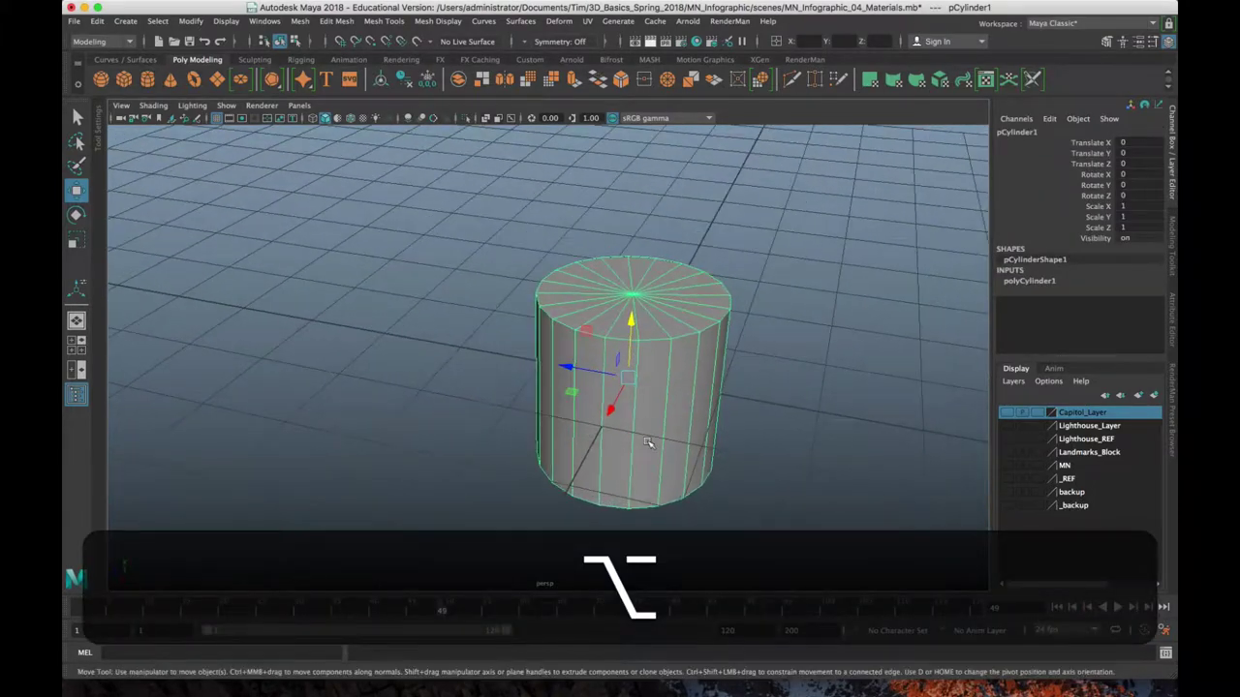
pyautogui.click(1029, 281)
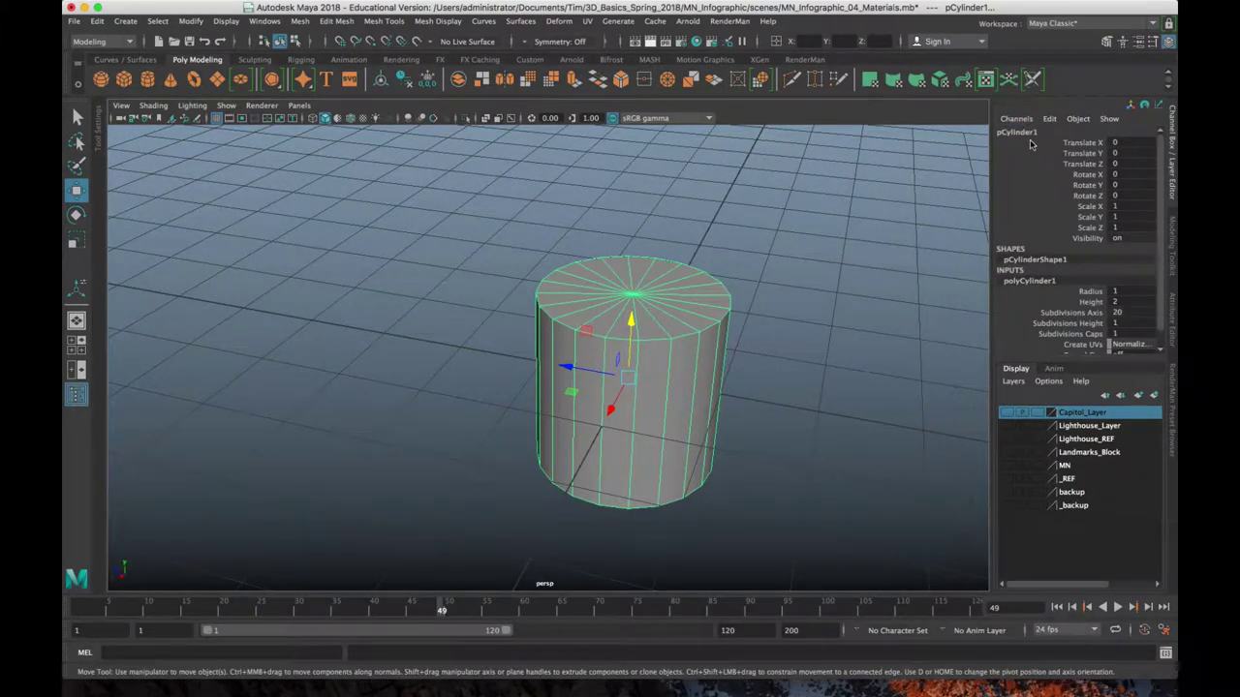
pyautogui.doubleClick(1019, 131)
pyautogui.write('Capitol')
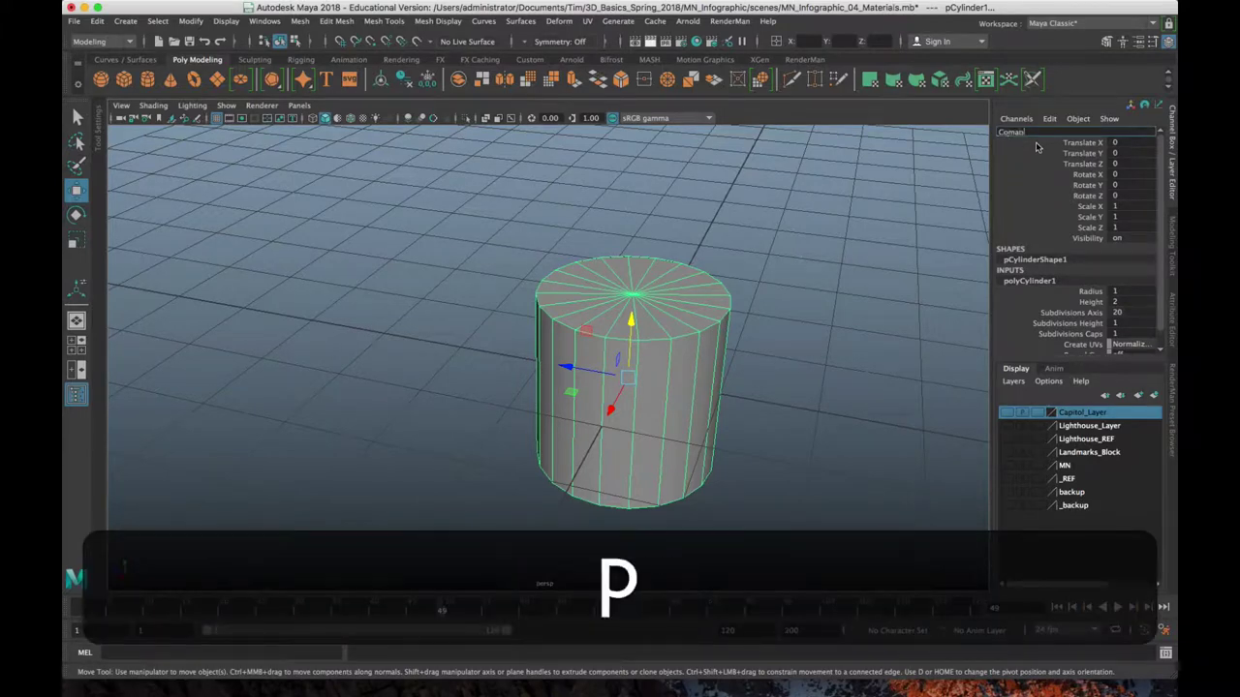
pyautogui.press('BackSpace')
pyautogui.write('p')
pyautogui.press('BackSpace')
pyautogui.press('BackSpace')
pyautogui.write('pass')
pyautogui.press('Return')
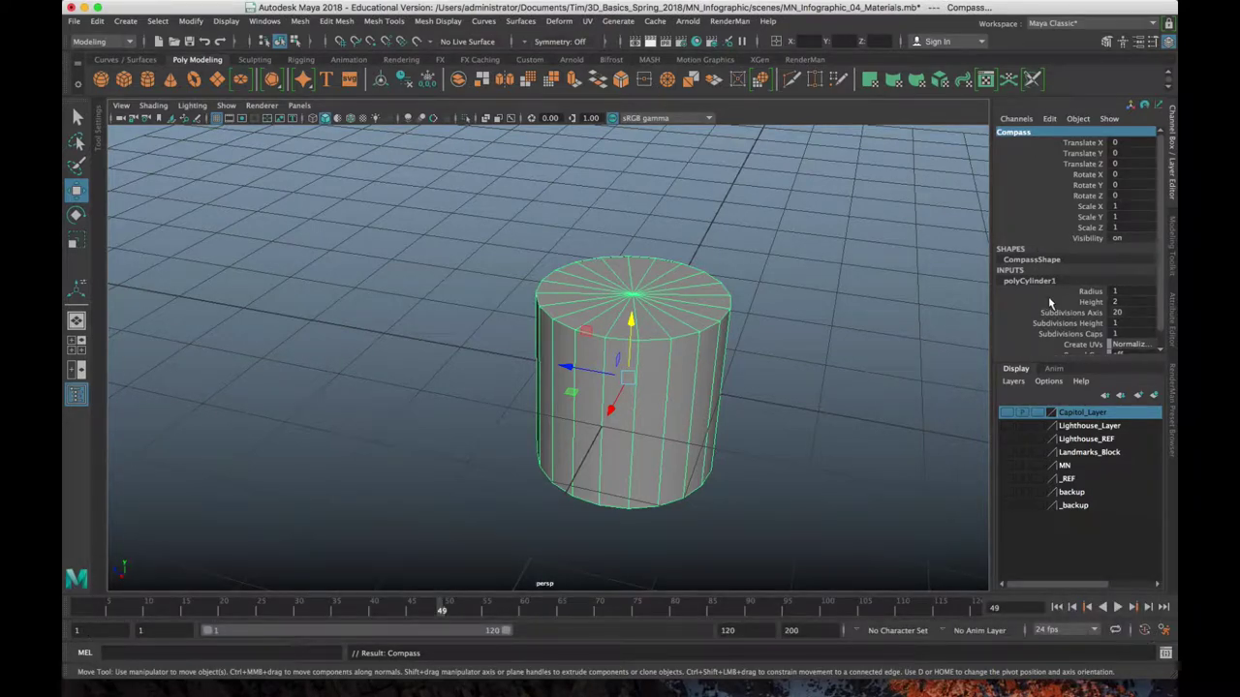
# - Set the cylinder's height to 0.2 and its axis subdivisions to 16
pyautogui.scroll(-1, 1050, 304)
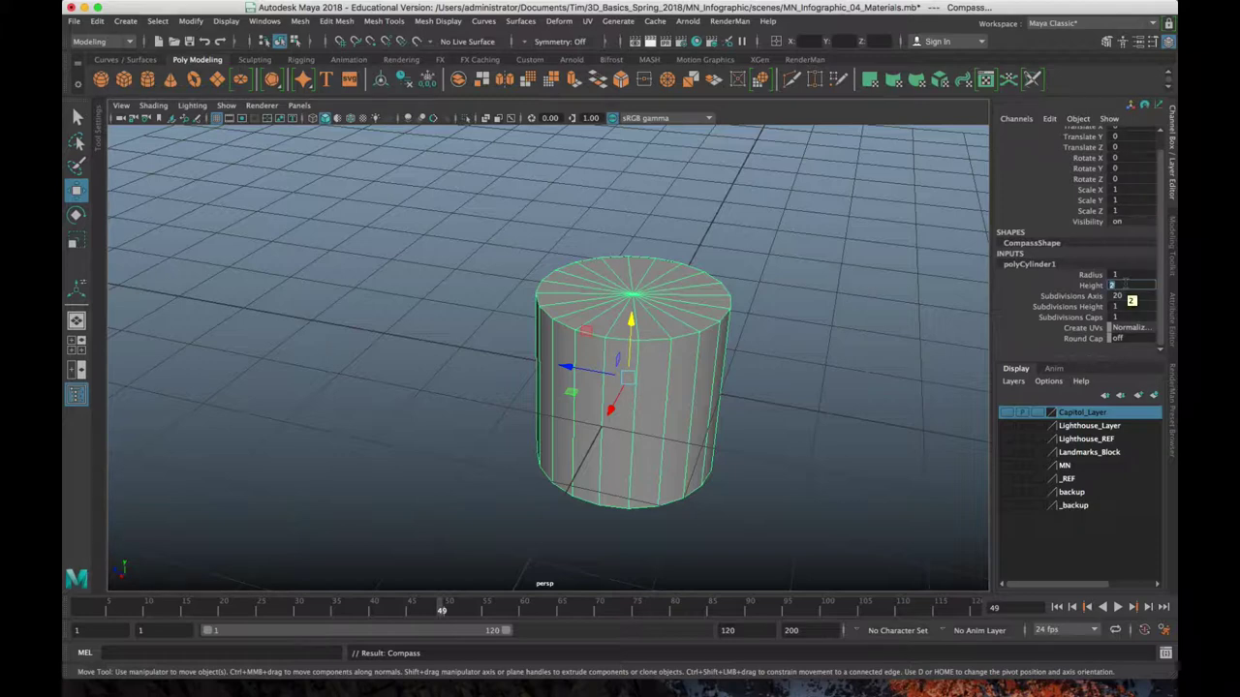
pyautogui.write('0.2')
pyautogui.press('Return')
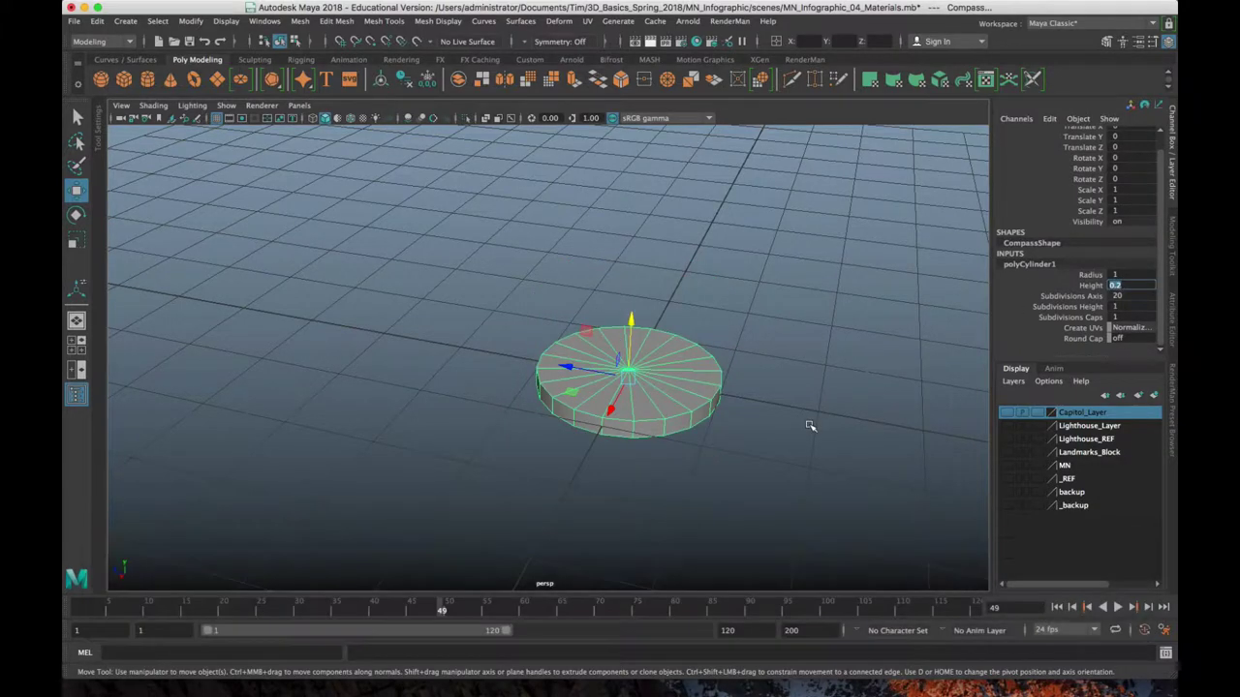
pyautogui.click(1129, 296)
pyautogui.write('16')
pyautogui.press('Return')
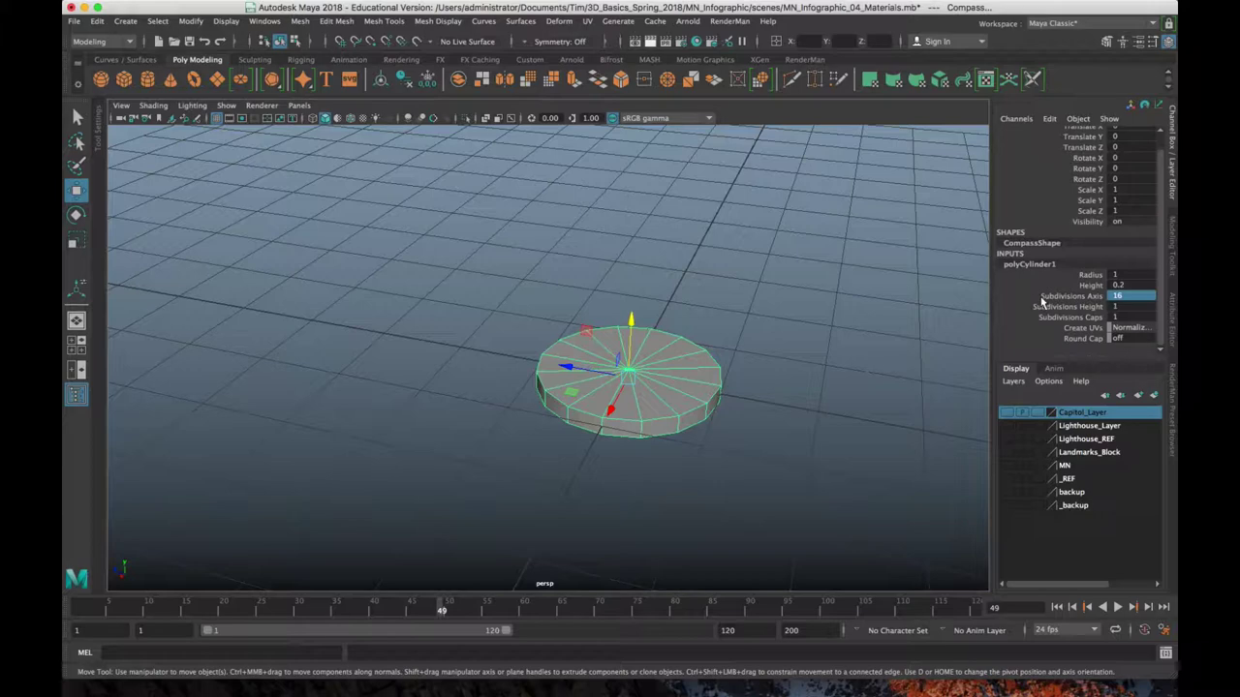
# - Raise the Compass disc onto the grid by setting its Translate Y to 0.1
pyautogui.press('alt')
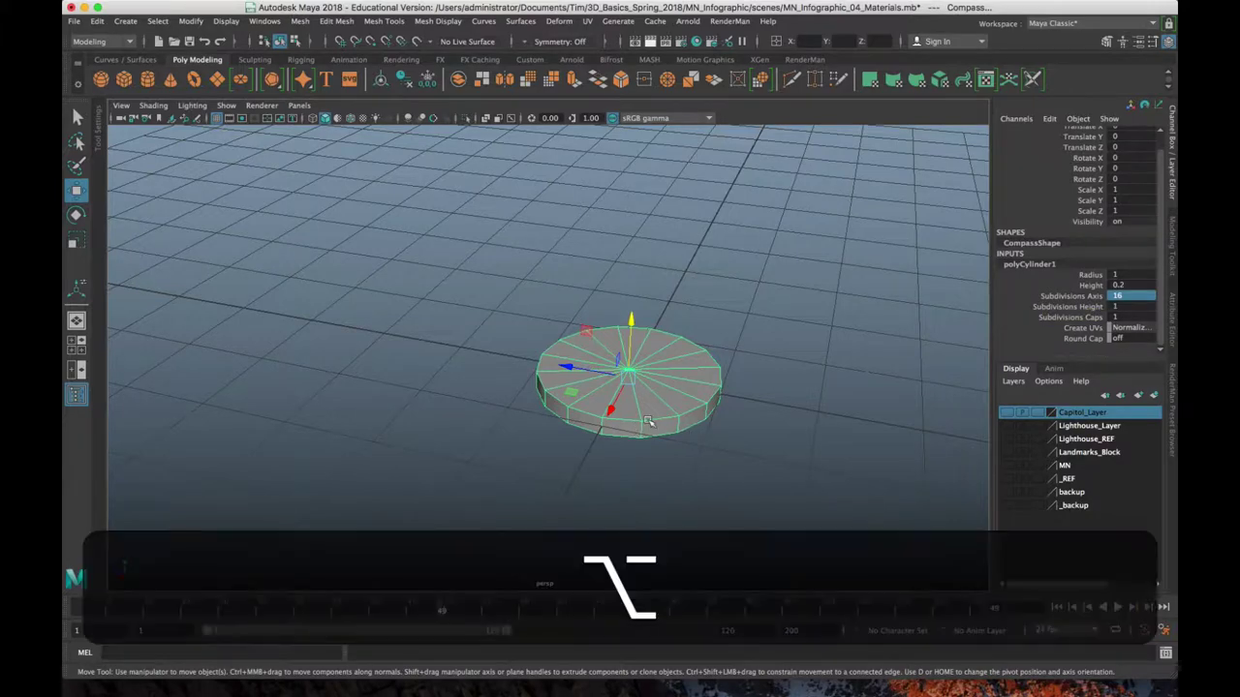
pyautogui.keyDown('alt'); pyautogui.moveTo(674, 378); pyautogui.dragTo(620, 318); pyautogui.keyUp('alt')
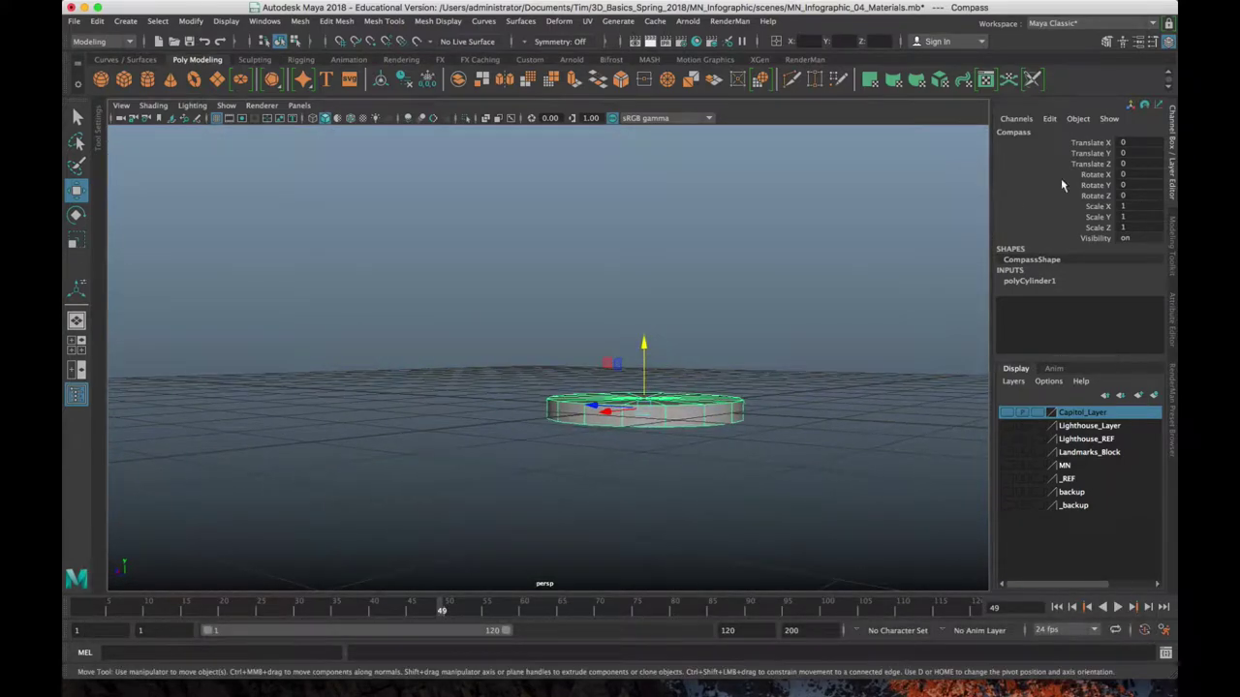
pyautogui.click(1129, 153)
pyautogui.write('0.1')
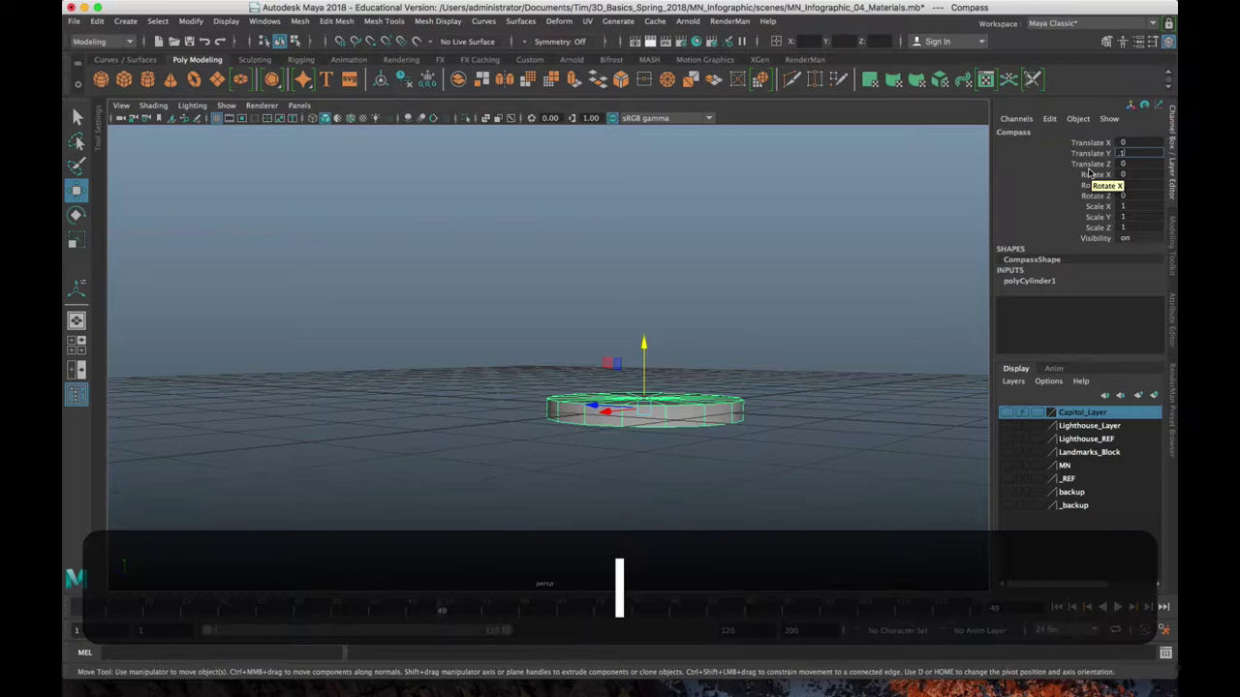
pyautogui.press('Return')
pyautogui.keyDown('alt'); pyautogui.moveTo(726, 399); pyautogui.dragTo(689, 449); pyautogui.keyUp('alt')
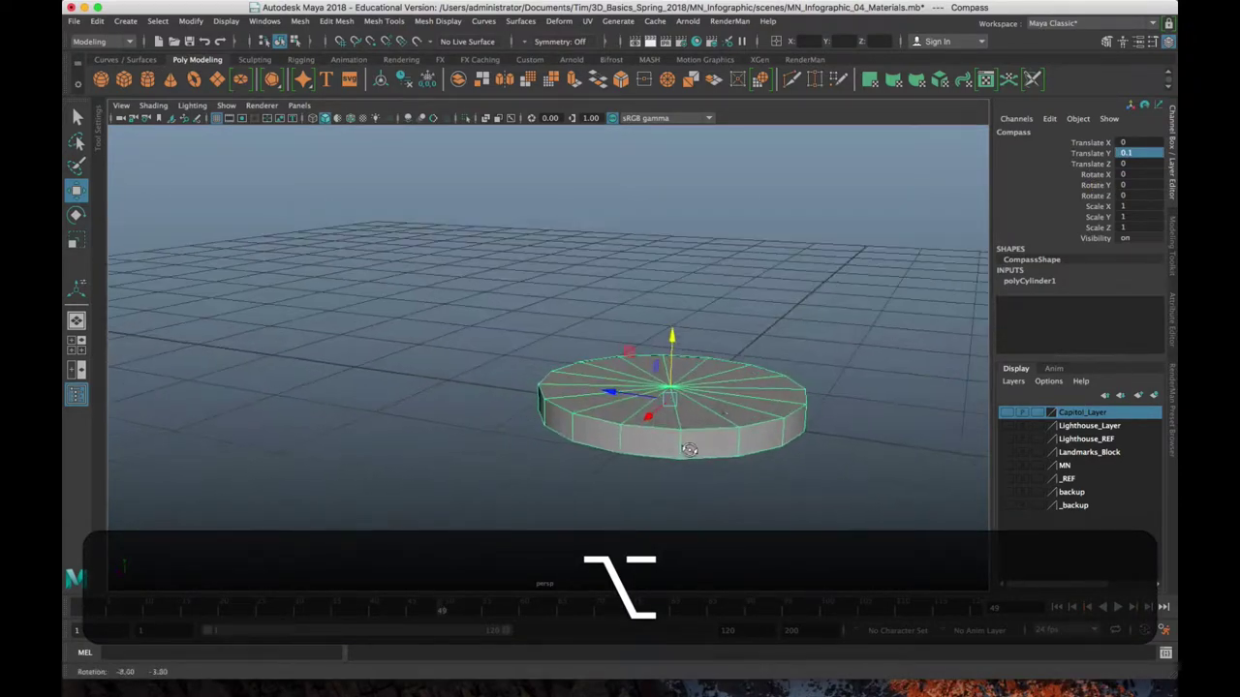
# - Select the vertical side edges at the disc's four main compass directions and check their alignment in the top view
pyautogui.rightClick(724, 405)
pyautogui.moveTo(724, 405); pyautogui.dragTo(726, 272, button='right')
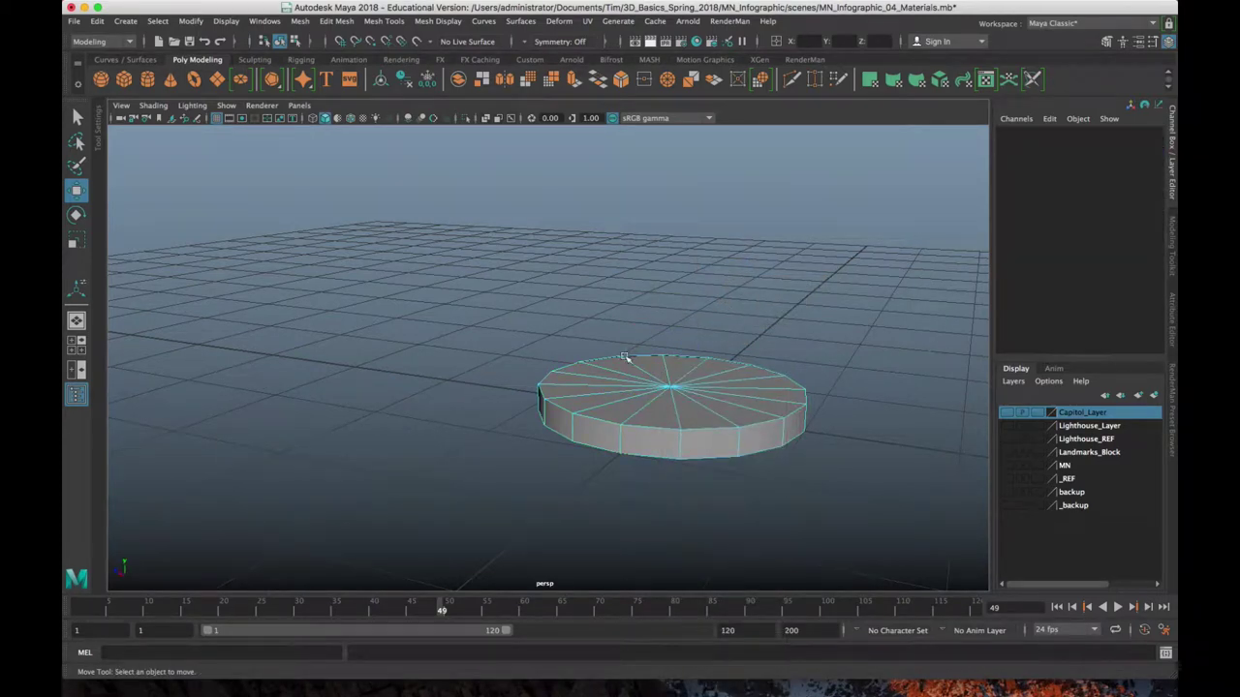
pyautogui.keyDown('alt'); pyautogui.moveTo(625, 357); pyautogui.dragTo(567, 511); pyautogui.keyUp('alt')
pyautogui.press('w')
pyautogui.click(637, 437)
pyautogui.keyDown('shift'); pyautogui.click(812, 455); pyautogui.keyUp('shift')
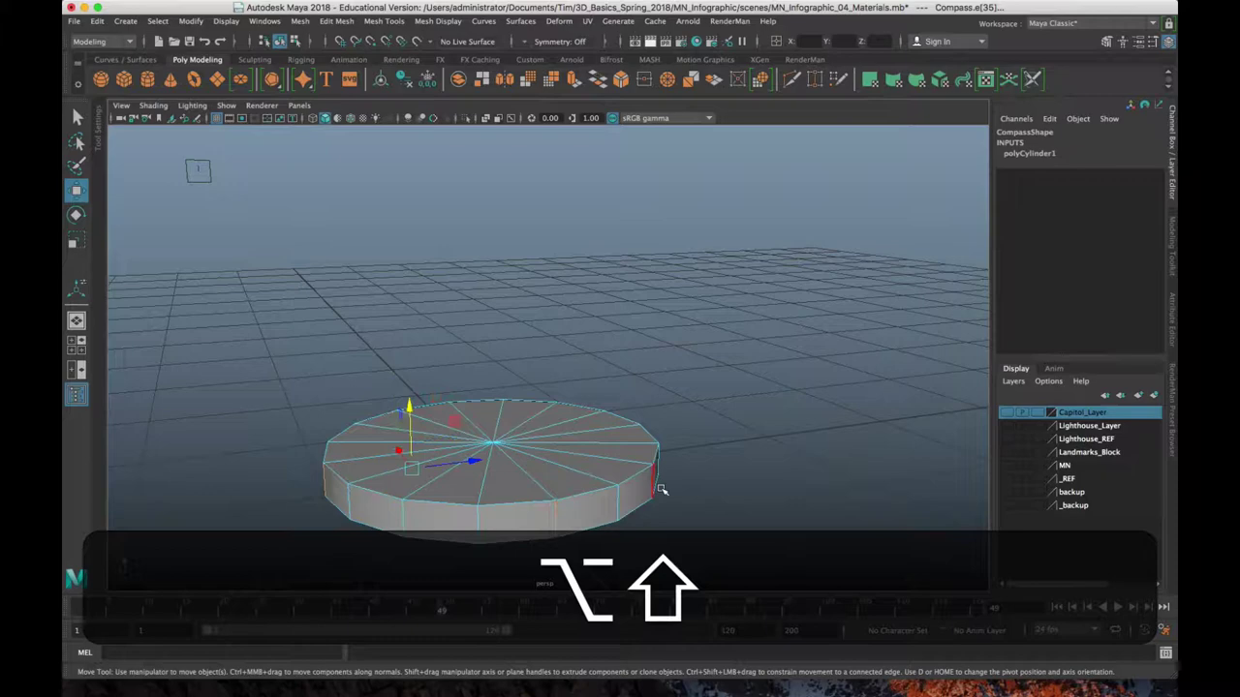
pyautogui.keyDown('alt'); pyautogui.keyDown('shift'); pyautogui.moveTo(661, 490); pyautogui.dragTo(655, 465); pyautogui.keyUp('shift'); pyautogui.keyUp('alt')
pyautogui.hotkey('alt', 'space')
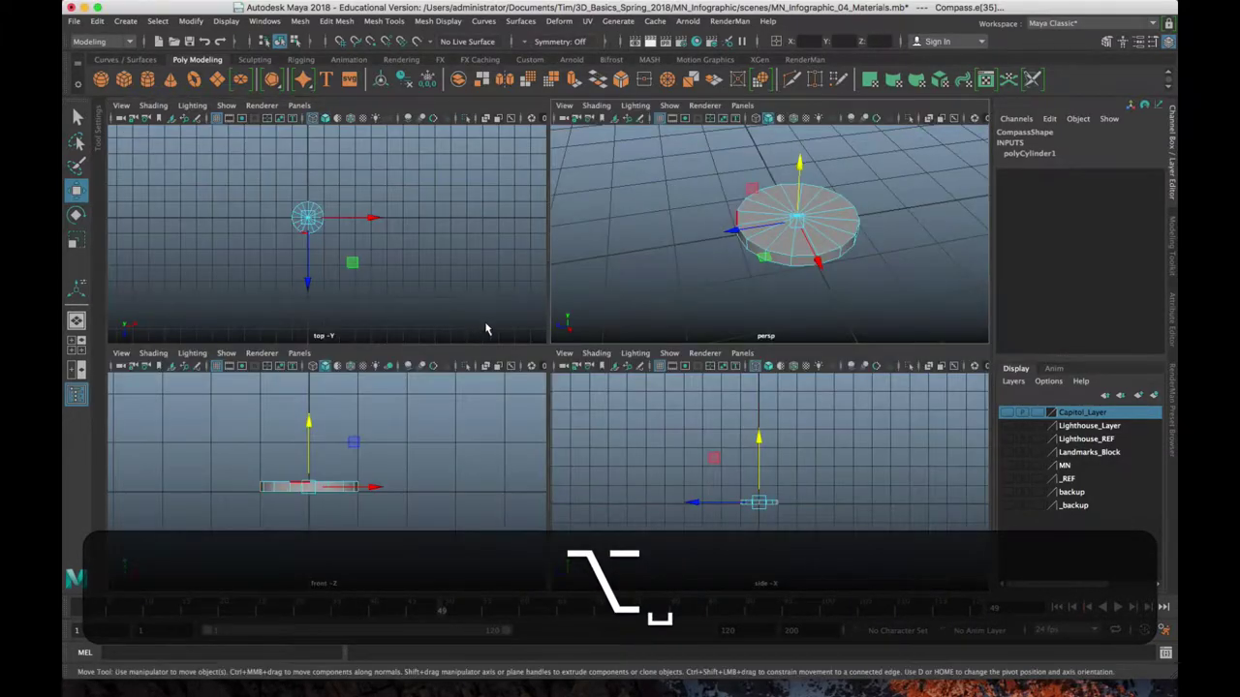
pyautogui.press('space')
pyautogui.scroll(10, 351, 251)
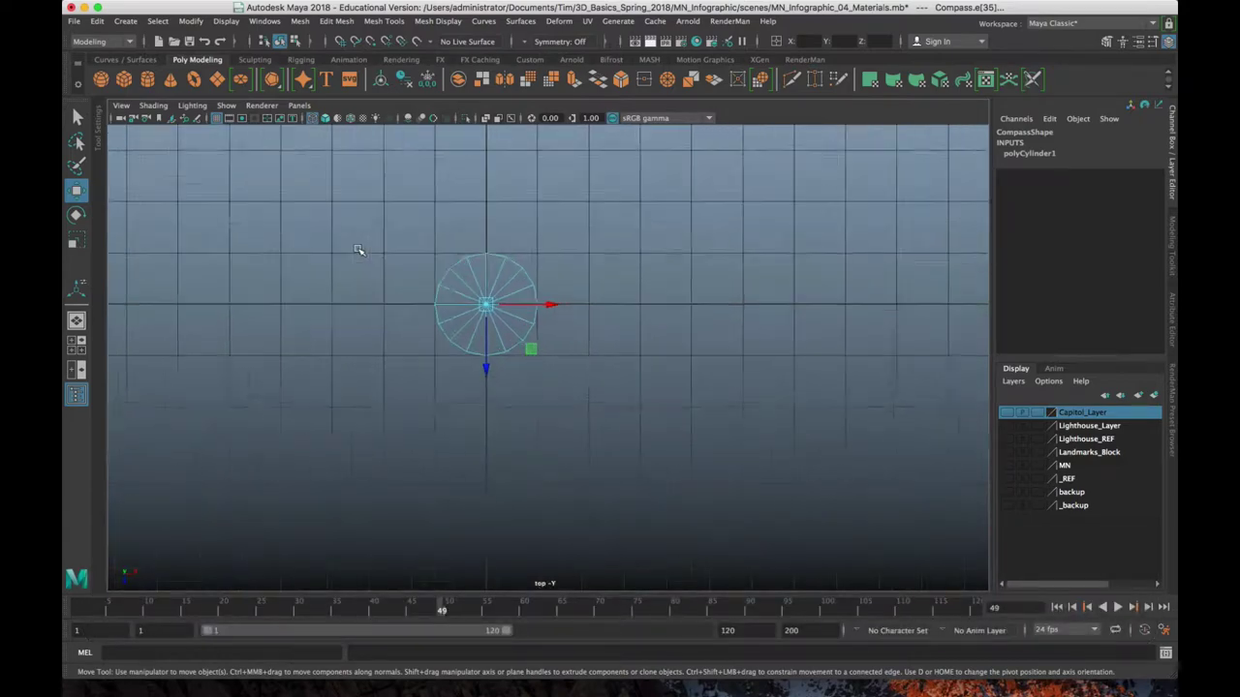
pyautogui.keyDown('alt'); pyautogui.moveTo(393, 252); pyautogui.dragTo(565, 361, button='middle'); pyautogui.keyUp('alt')
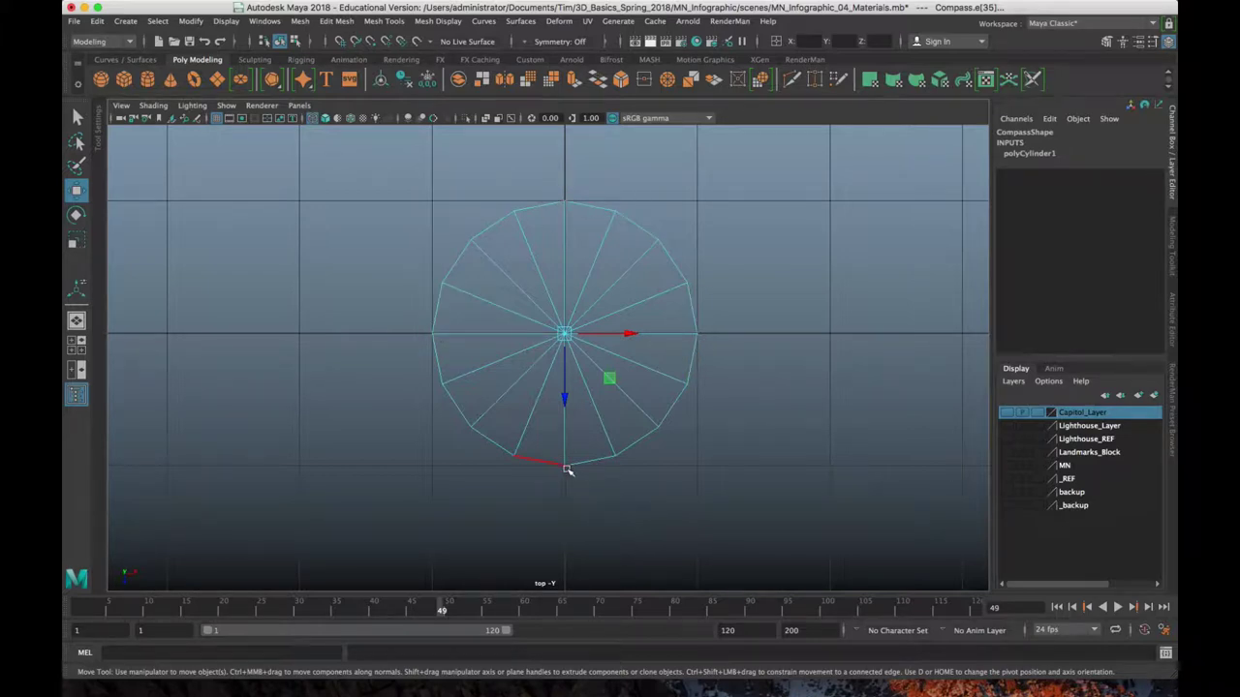
pyautogui.press('space')
pyautogui.press('space')
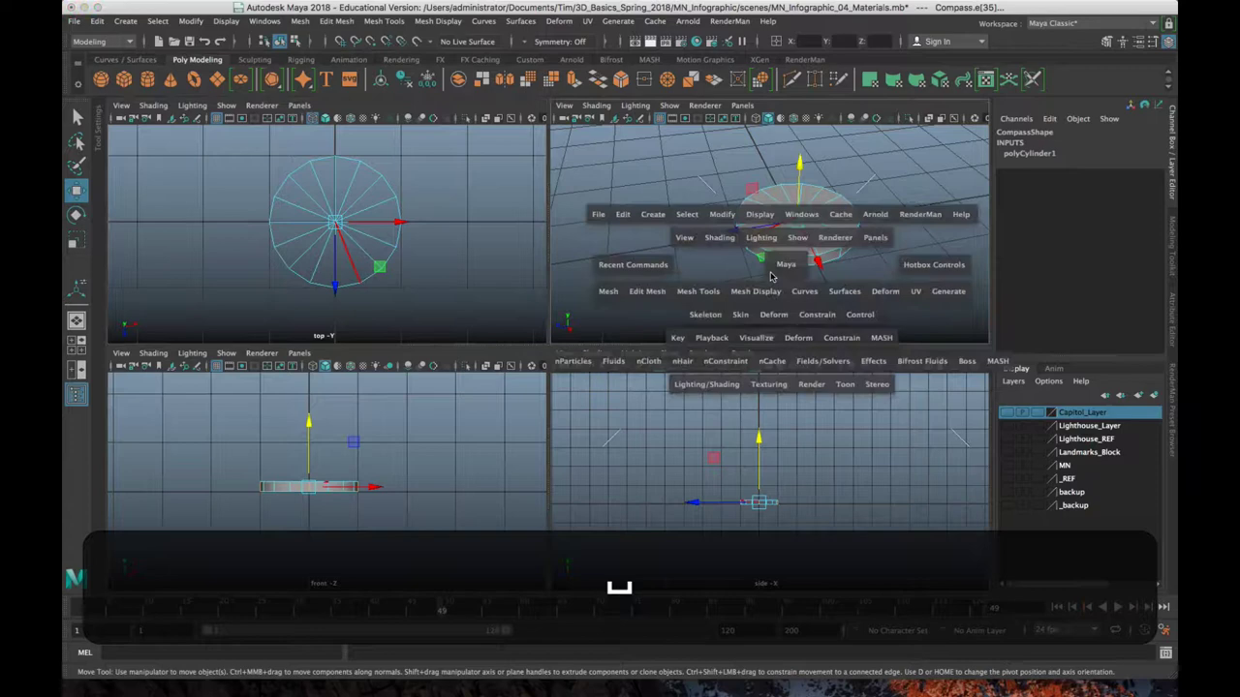
# - Scale the selected side edges outward in the horizontal plane to form the Compass's four long main points
pyautogui.keyDown('alt'); pyautogui.moveTo(730, 395); pyautogui.dragTo(765, 361); pyautogui.keyUp('alt')
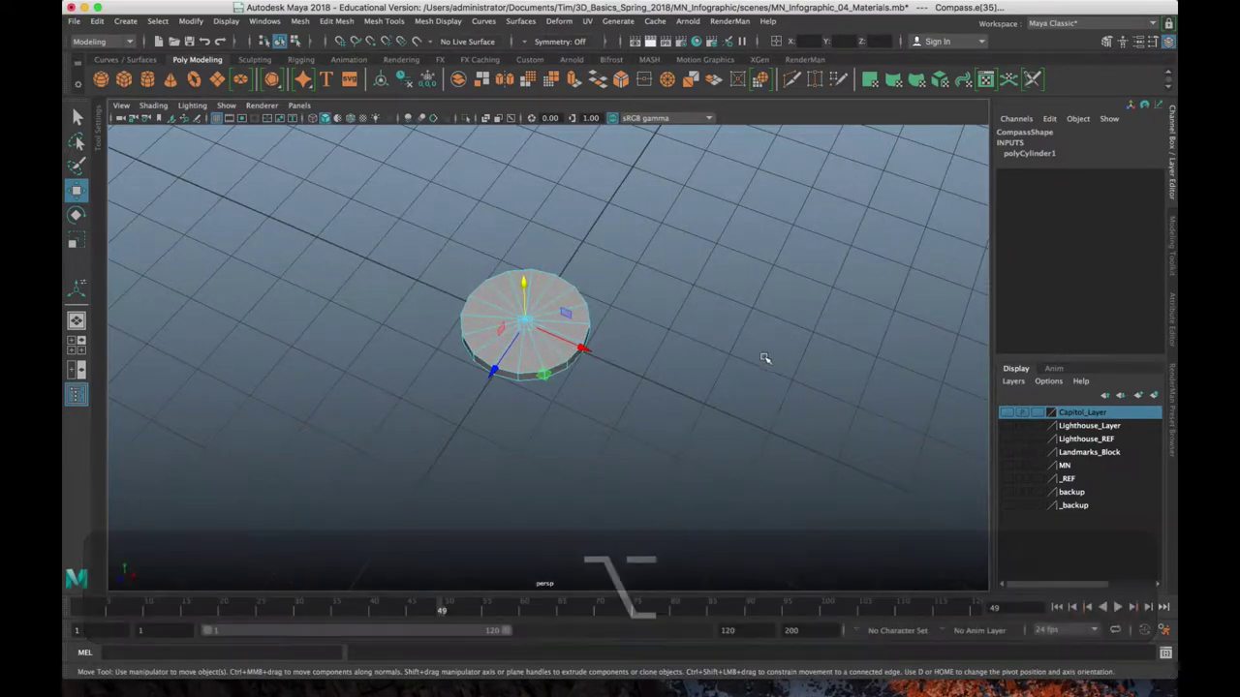
pyautogui.press('r')
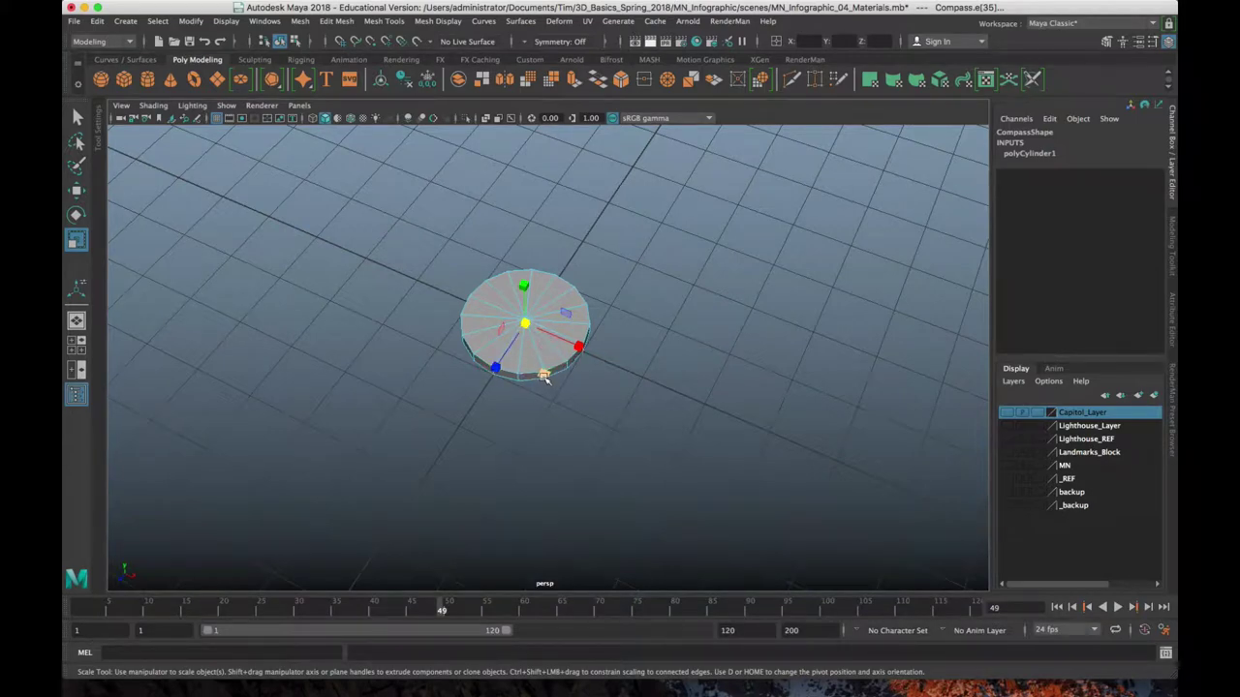
pyautogui.moveTo(545, 374); pyautogui.dragTo(581, 429)
pyautogui.keyDown('alt'); pyautogui.moveTo(383, 329); pyautogui.dragTo(423, 287); pyautogui.keyUp('alt')
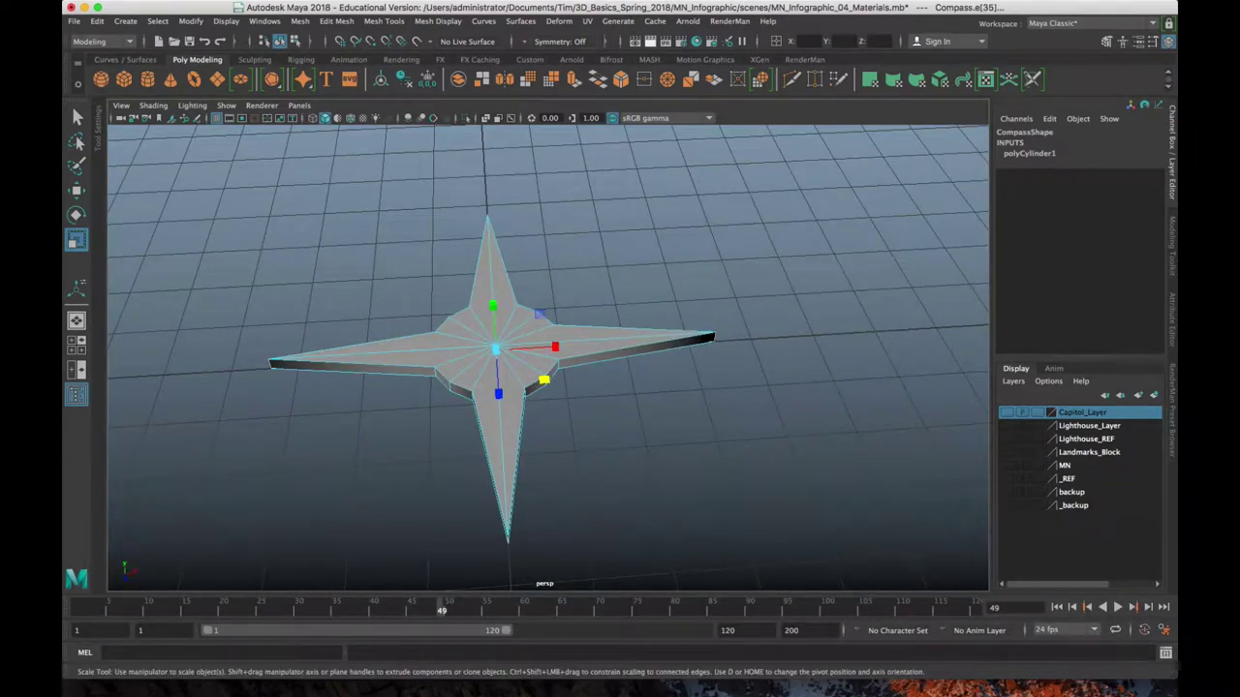
# - Consult the compass rose reference images and scale the four diagonal side edges outward horizontally into shorter intermediate points
pyautogui.moveTo(62, 107); pyautogui.dragTo(215, 55)
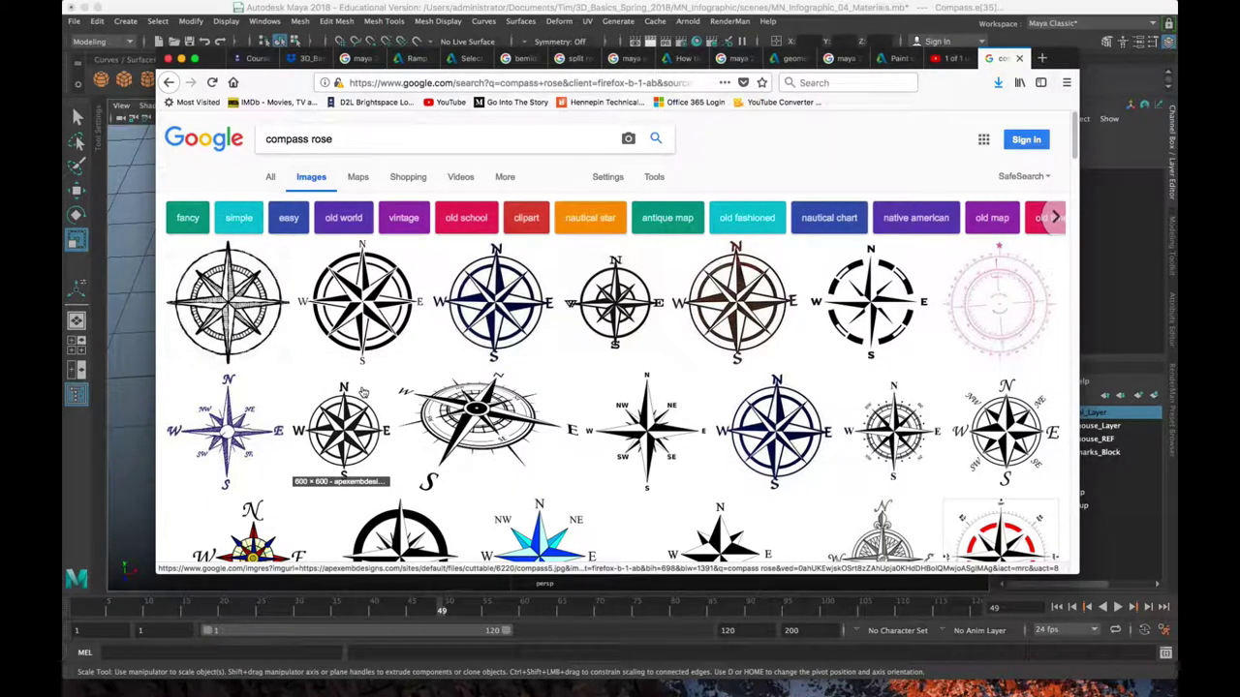
pyautogui.moveTo(1072, 55); pyautogui.dragTo(0, 55)
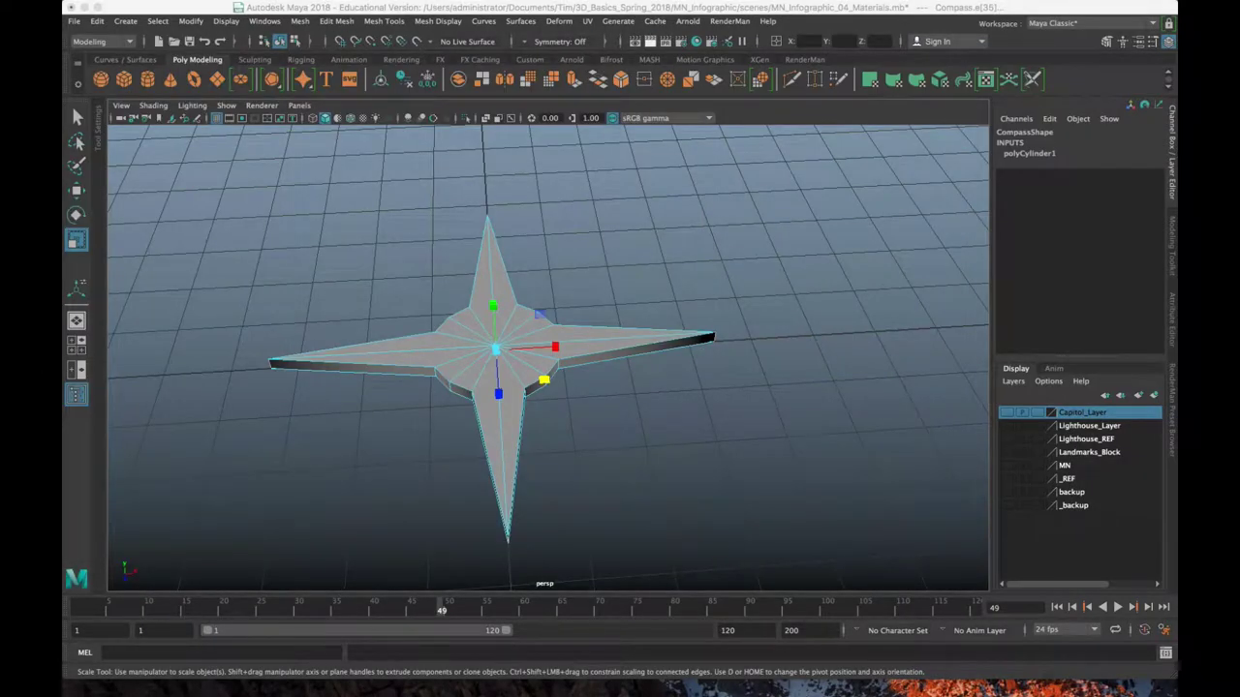
pyautogui.scroll(5, 624, 397)
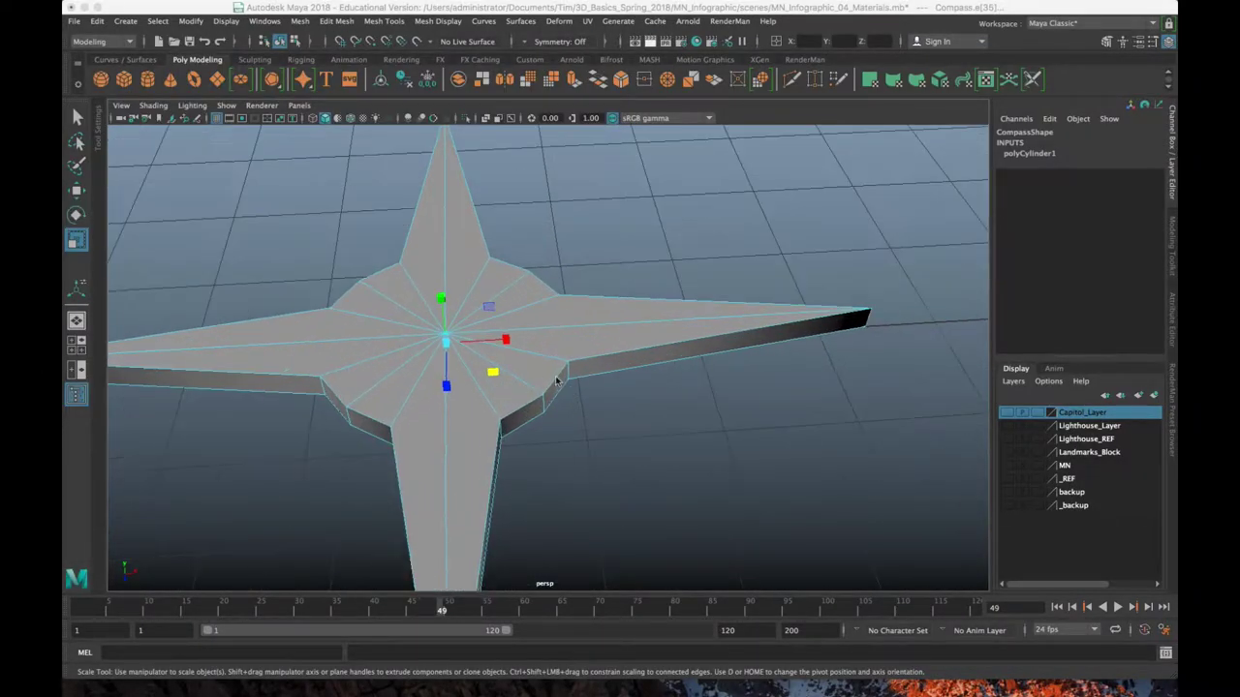
pyautogui.keyDown('alt'); pyautogui.moveTo(570, 387); pyautogui.dragTo(758, 482); pyautogui.keyUp('alt')
pyautogui.moveTo(758, 482); pyautogui.dragTo(678, 435, button='middle')
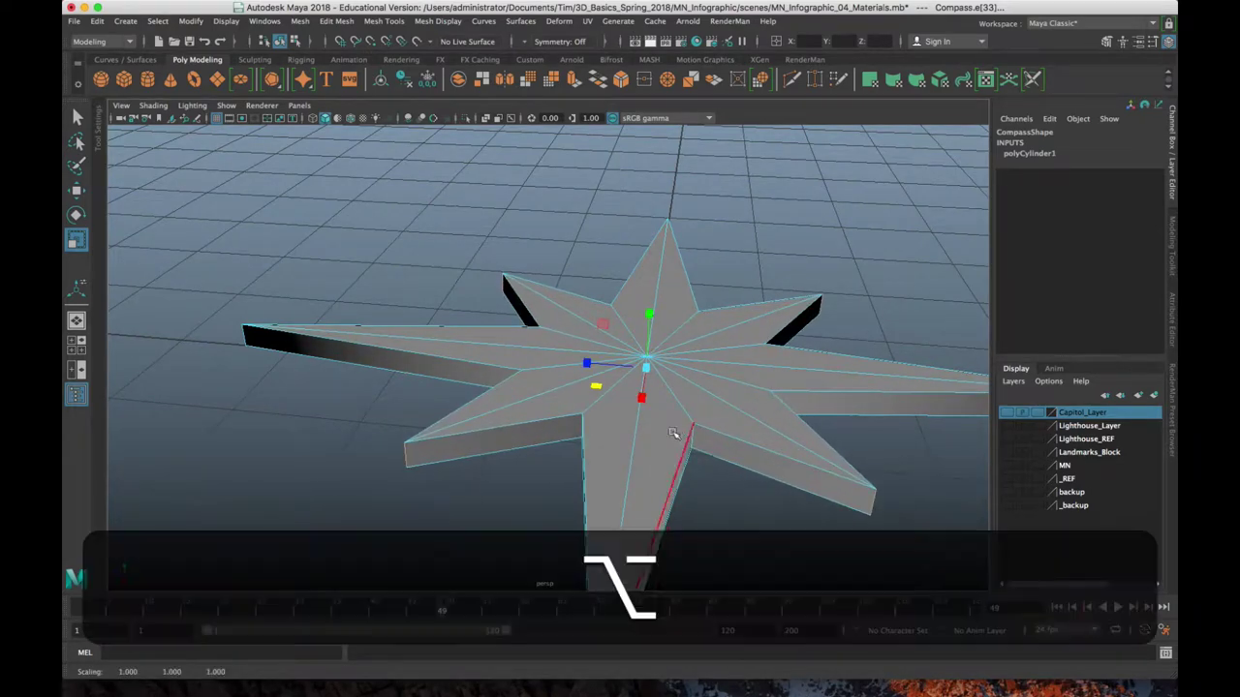
pyautogui.keyDown('alt'); pyautogui.moveTo(678, 435); pyautogui.dragTo(625, 469); pyautogui.keyUp('alt')
pyautogui.keyDown('alt'); pyautogui.scroll(-3, 701, 467); pyautogui.keyUp('alt')
# - Raise the star's top centre vertex vertically into a low peak and compare the form with the compass rose reference images
pyautogui.moveTo(700, 465); pyautogui.dragTo(720, 484, button='middle')
pyautogui.keyDown('alt'); pyautogui.moveTo(720, 484); pyautogui.dragTo(686, 393); pyautogui.keyUp('alt')
pyautogui.moveTo(686, 301); pyautogui.dragTo(615, 299, button='right')
pyautogui.click(642, 380)
pyautogui.keyDown('alt'); pyautogui.moveTo(509, 498); pyautogui.dragTo(513, 480); pyautogui.keyUp('alt')
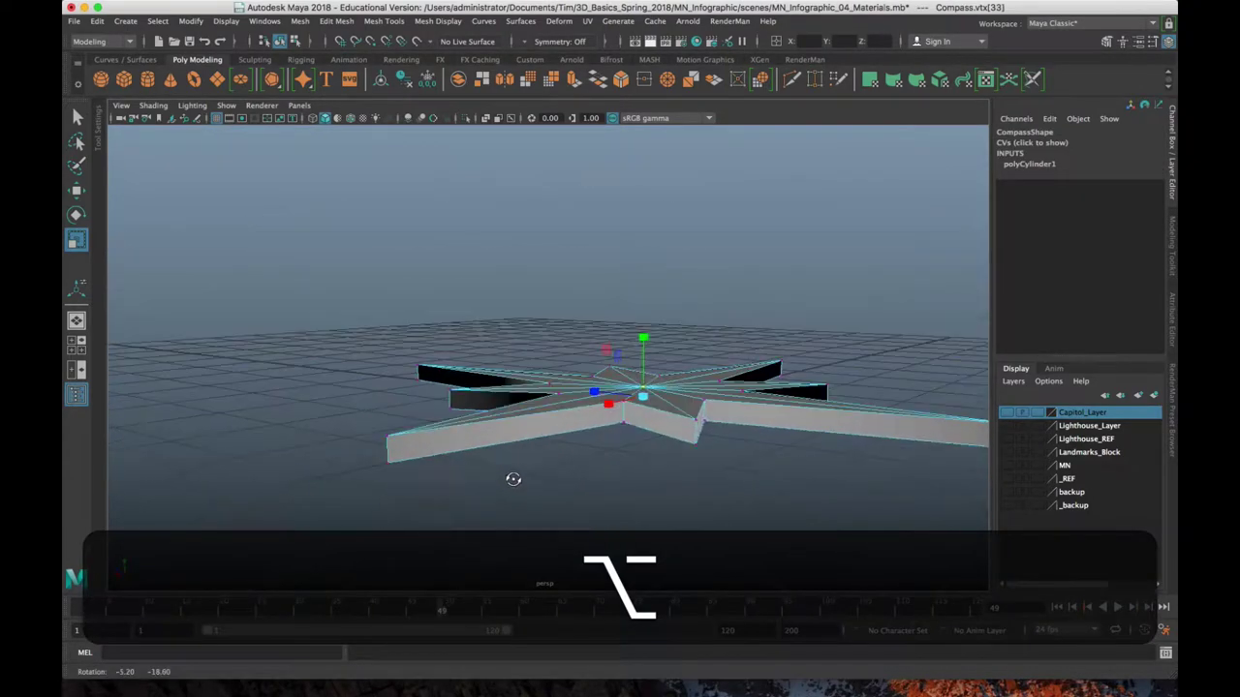
pyautogui.press('w')
pyautogui.moveTo(644, 322); pyautogui.dragTo(642, 303)
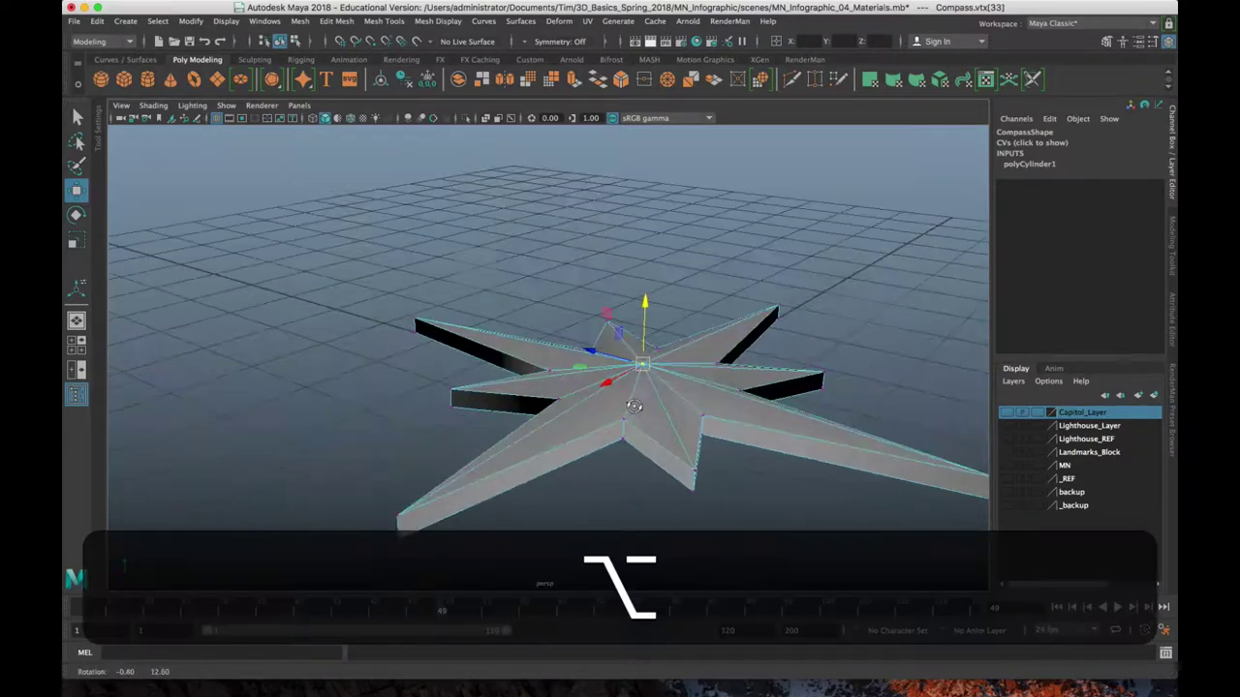
pyautogui.keyDown('alt'); pyautogui.moveTo(633, 407); pyautogui.dragTo(678, 444); pyautogui.keyUp('alt')
pyautogui.press('super+Tab')
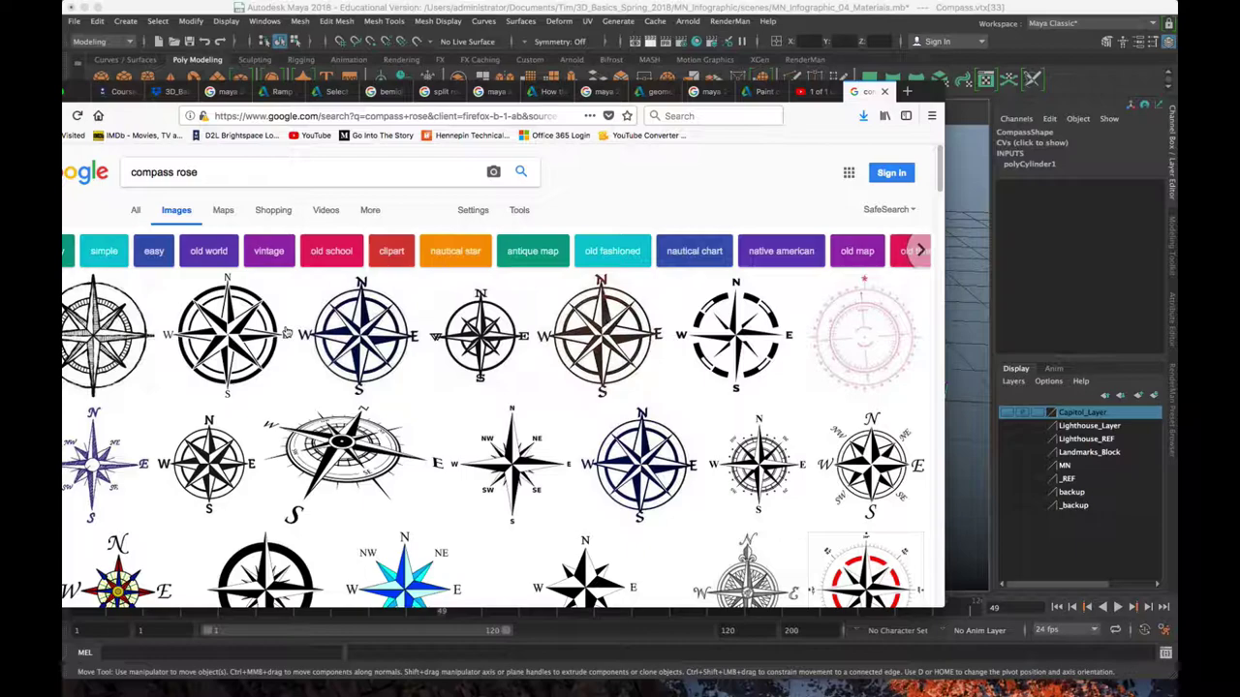
pyautogui.moveTo(929, 90); pyautogui.dragTo(39, 72)
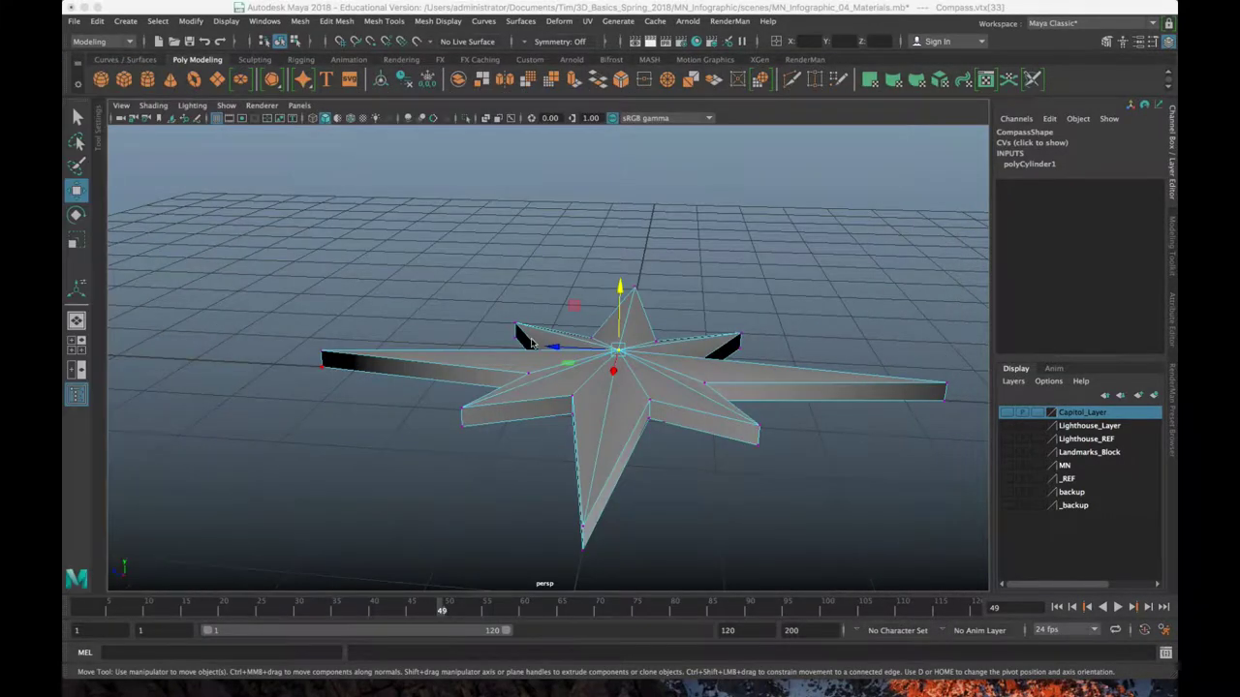
# - Try to select the star's upper outline vertices one by one in the perspective view
pyautogui.scroll(5, 789, 422)
pyautogui.keyDown('alt'); pyautogui.moveTo(715, 437); pyautogui.dragTo(567, 429); pyautogui.keyUp('alt')
pyautogui.scroll(-3, 751, 424)
pyautogui.click(587, 449)
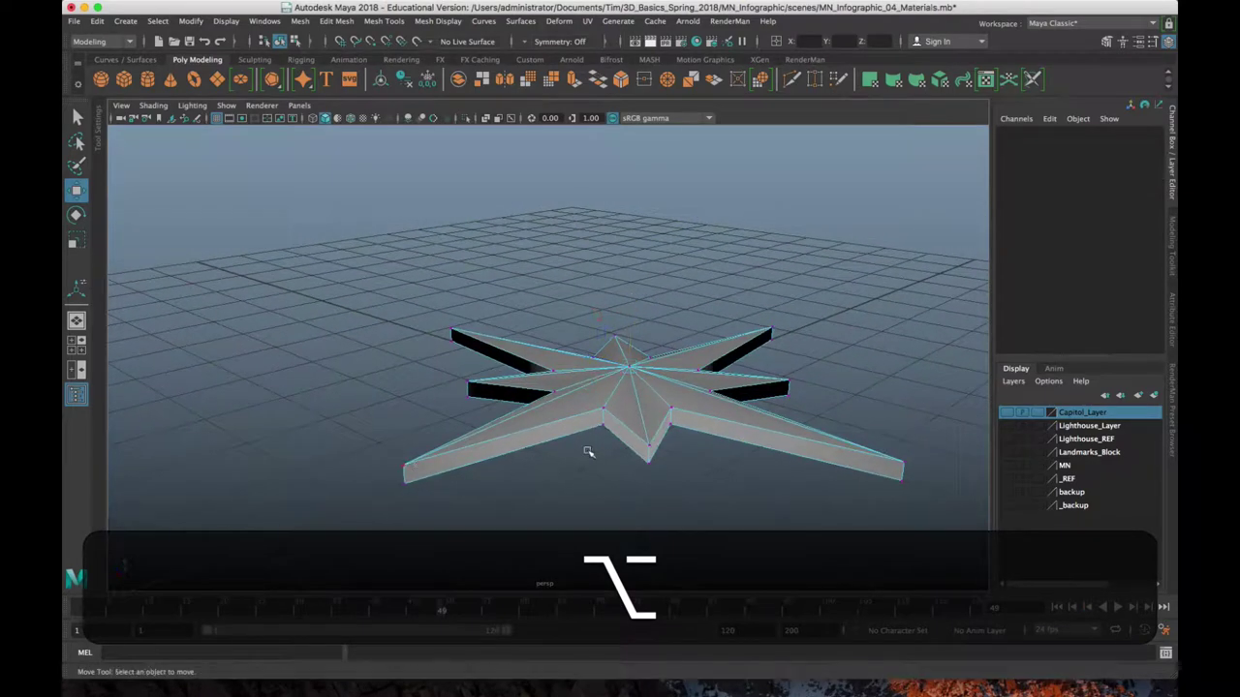
pyautogui.keyDown('shift'); pyautogui.click(648, 445); pyautogui.keyUp('shift')
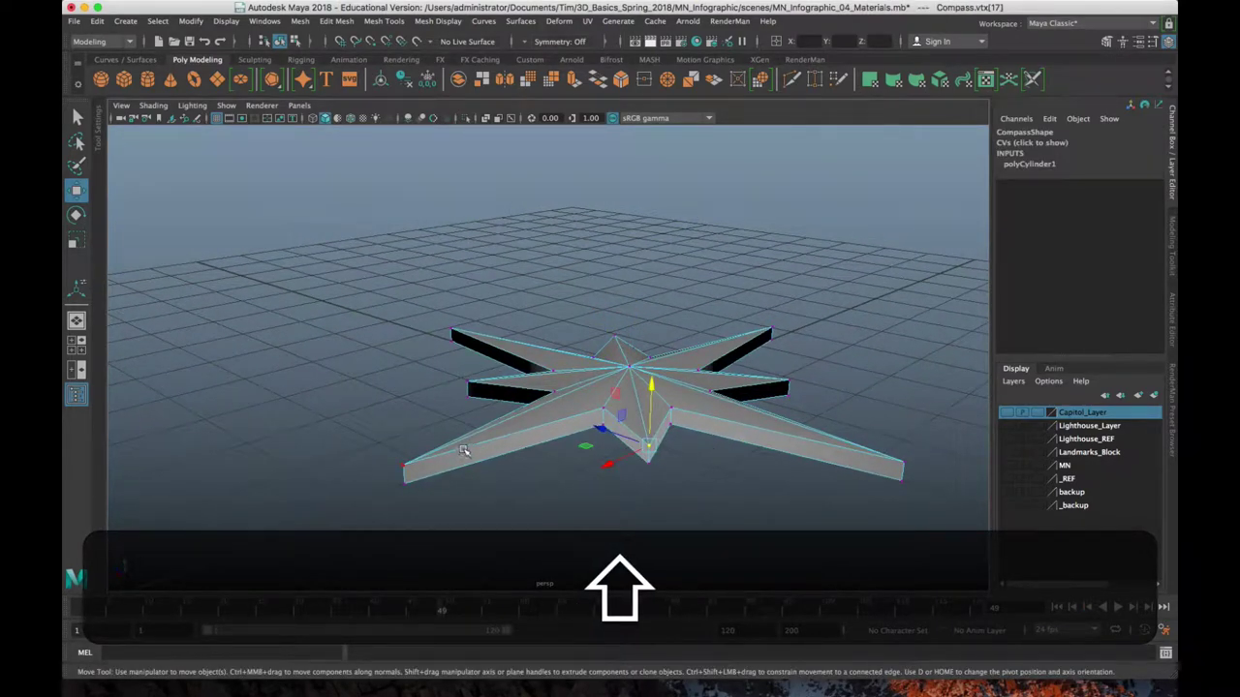
pyautogui.hotkey('shift', 'q')
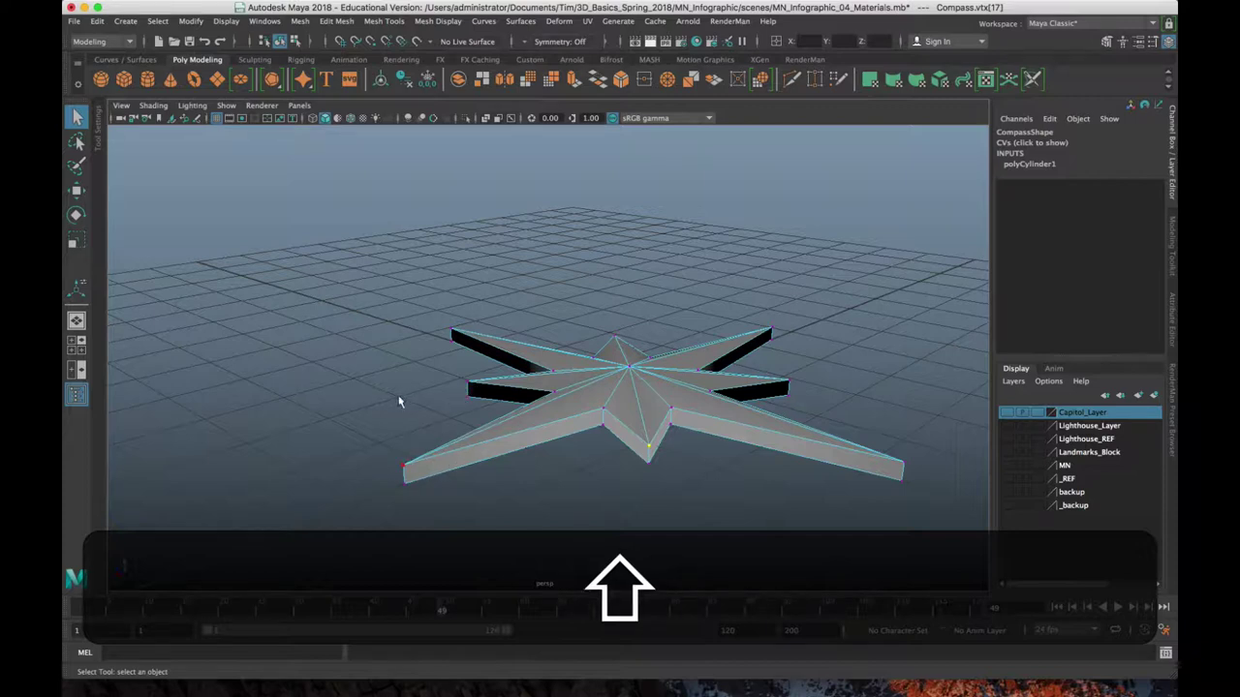
pyautogui.click(405, 468)
pyautogui.keyDown('shift'); pyautogui.click(648, 446); pyautogui.keyUp('shift')
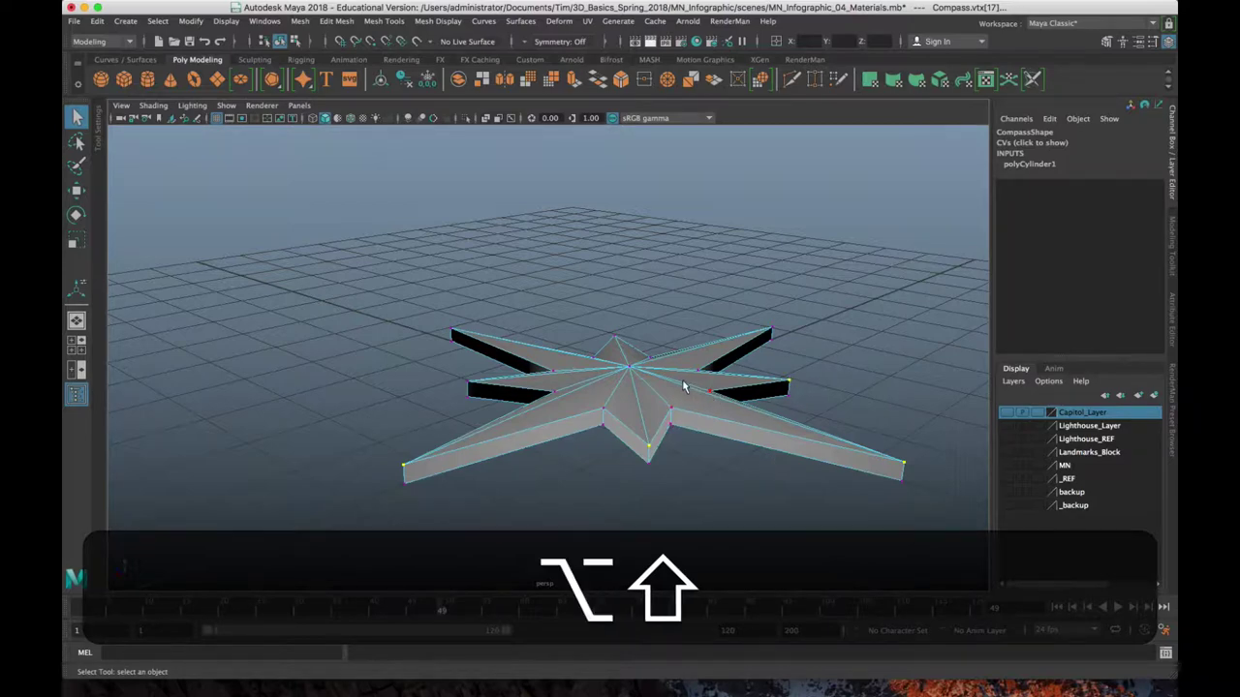
pyautogui.keyDown('alt'); pyautogui.keyDown('shift'); pyautogui.moveTo(688, 407); pyautogui.dragTo(671, 444); pyautogui.keyUp('shift'); pyautogui.keyUp('alt')
pyautogui.keyDown('shift'); pyautogui.click(656, 444); pyautogui.keyUp('shift')
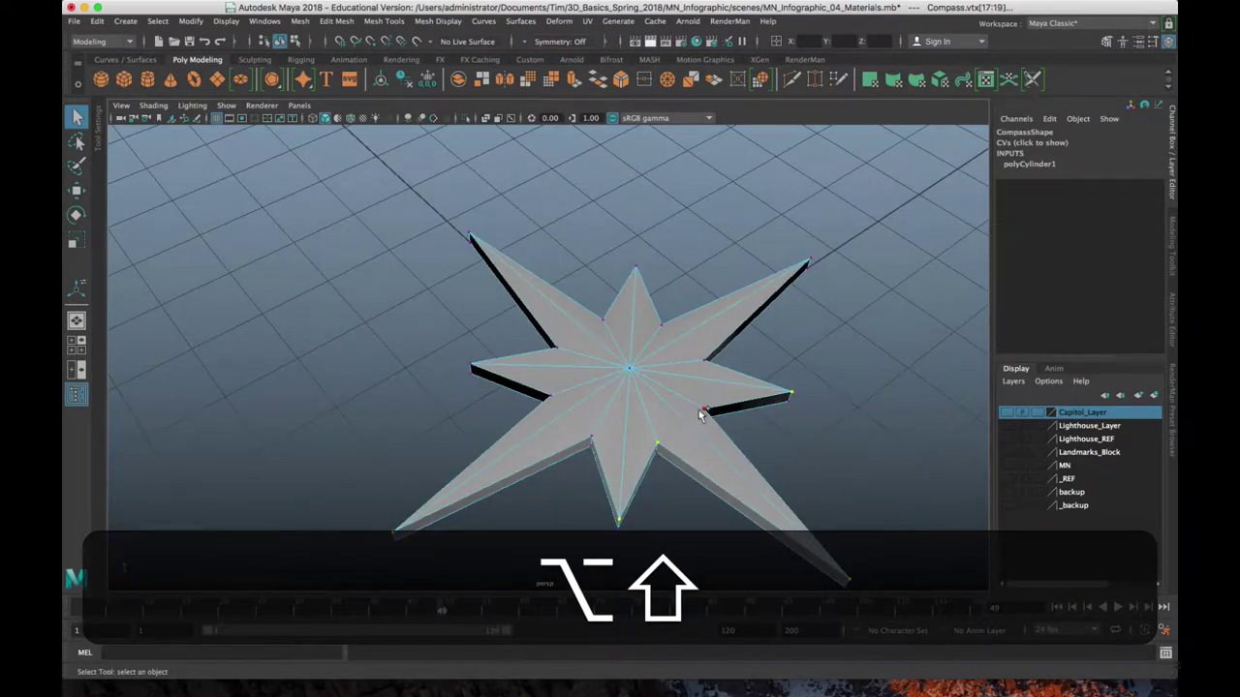
pyautogui.keyDown('alt'); pyautogui.keyDown('shift'); pyautogui.moveTo(511, 470); pyautogui.dragTo(582, 399); pyautogui.keyUp('shift'); pyautogui.keyUp('alt')
# - Select all upper outline vertices of the star in the side view, leaving out the raised centre vertex
pyautogui.press('space')
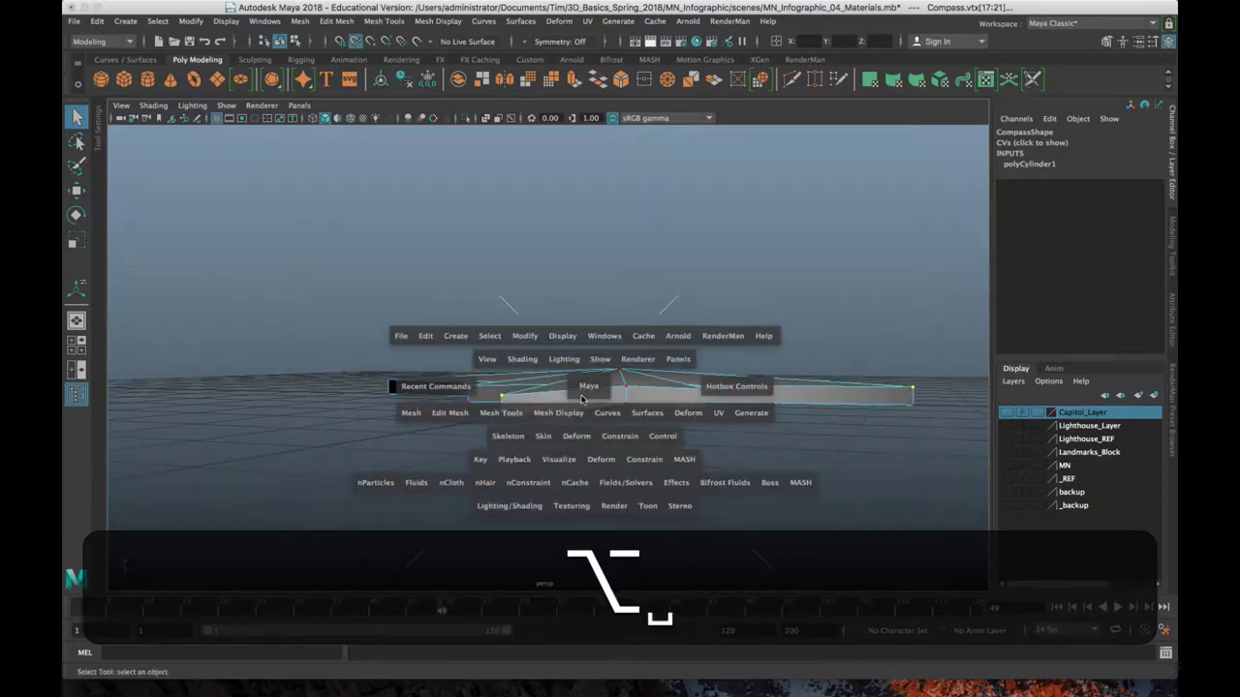
pyautogui.press('Escape')
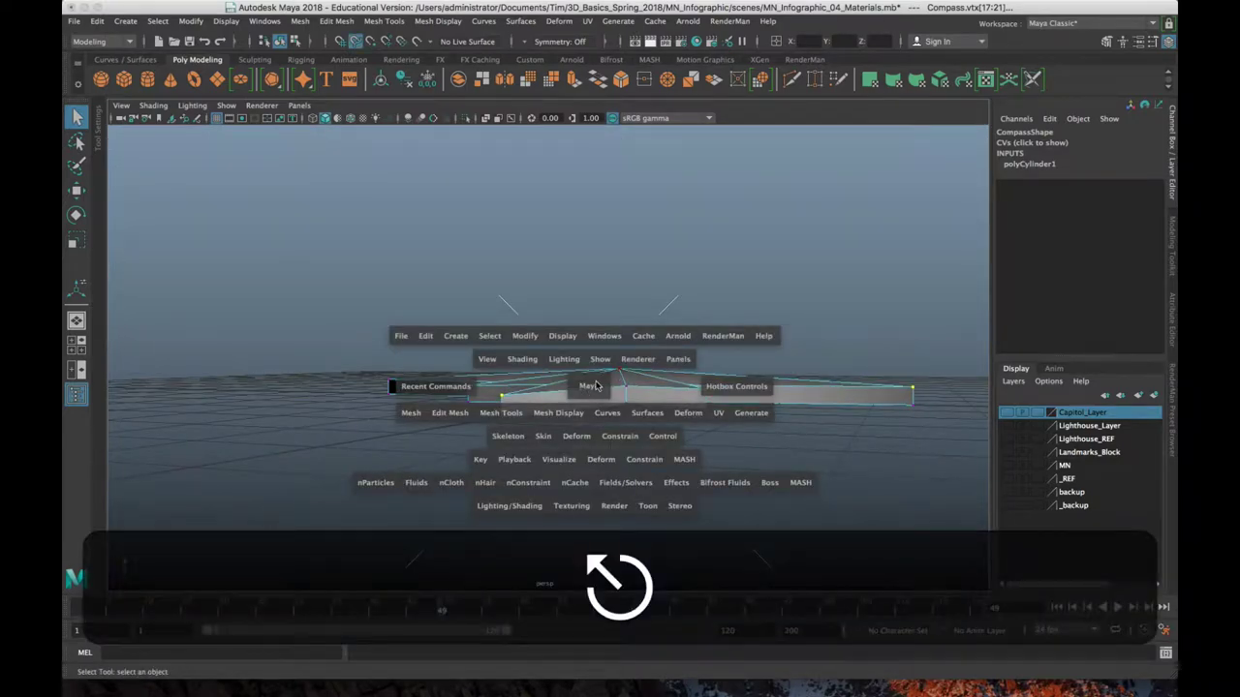
pyautogui.press('space')
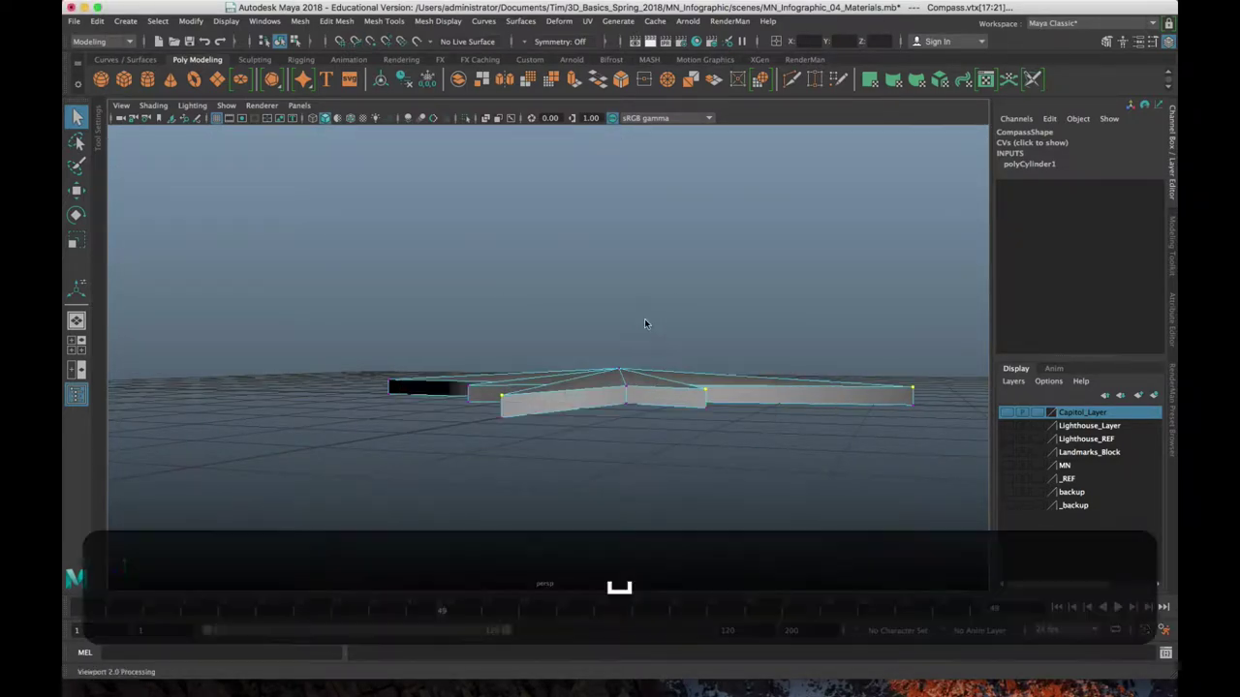
pyautogui.press('space')
pyautogui.keyDown('alt'); pyautogui.moveTo(426, 499); pyautogui.dragTo(512, 507, button='right'); pyautogui.keyUp('alt')
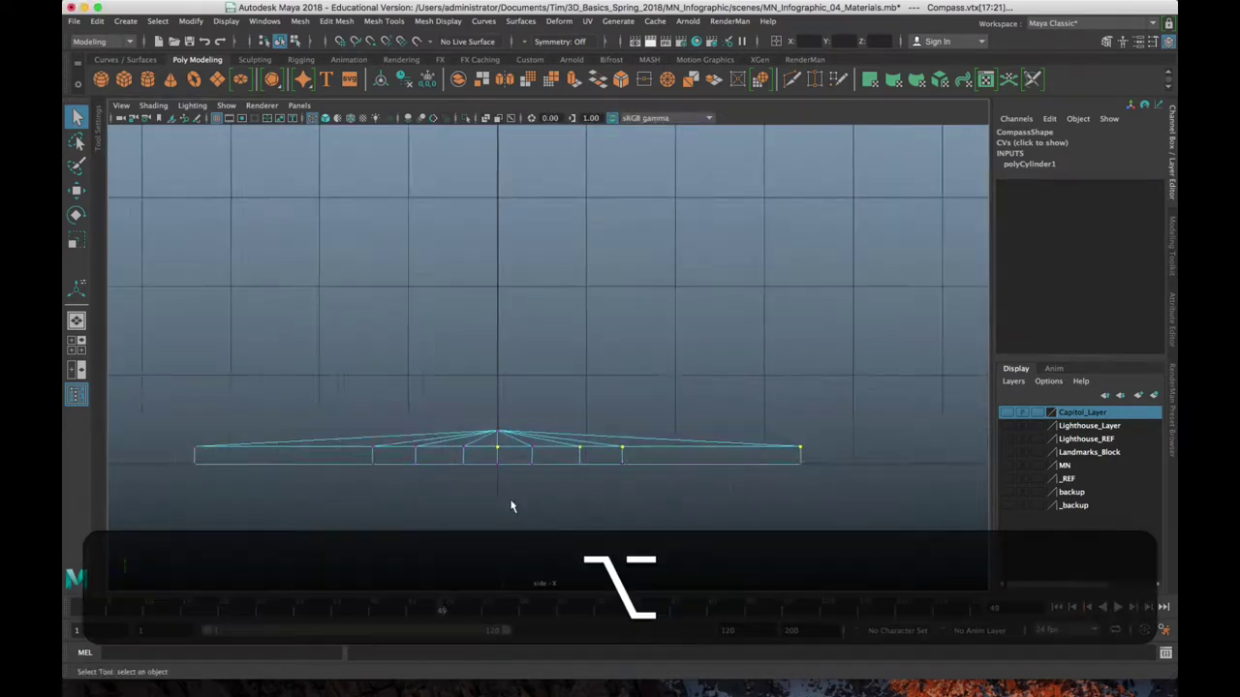
pyautogui.keyDown('alt'); pyautogui.moveTo(351, 437); pyautogui.dragTo(467, 344, button='middle'); pyautogui.keyUp('alt')
pyautogui.moveTo(291, 345); pyautogui.dragTo(926, 355)
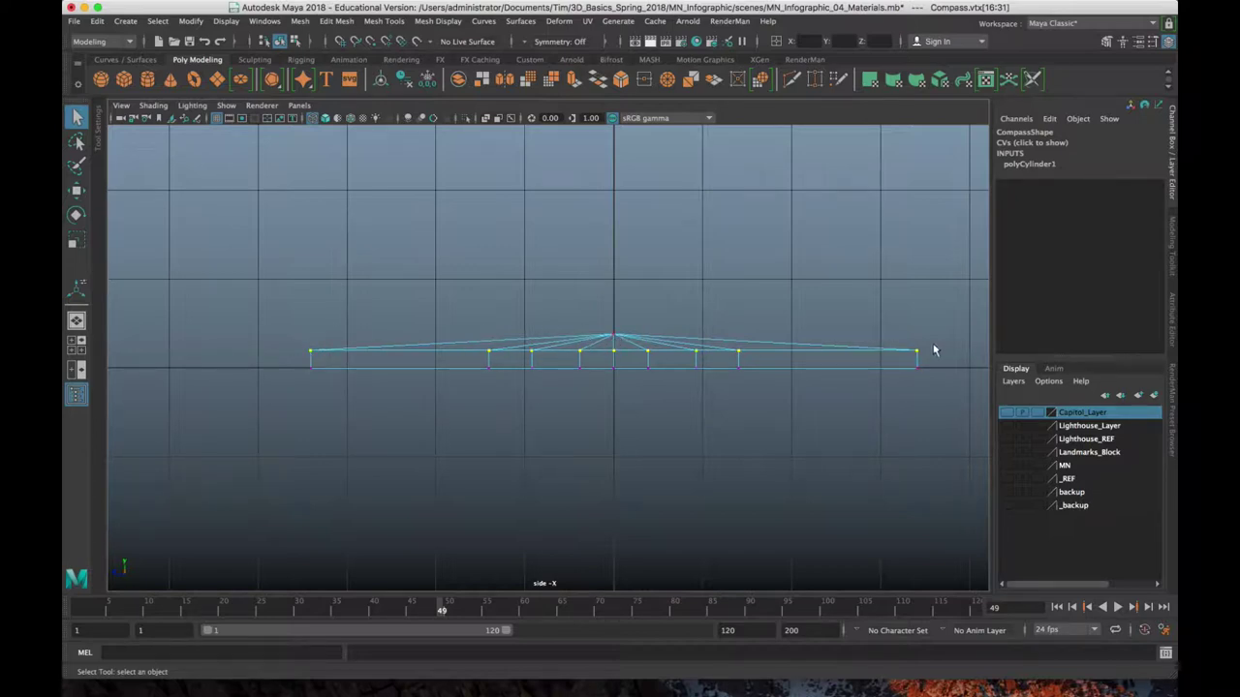
# - Lower the selected outline vertices in the perspective view until only a thin side wall remains around the star
pyautogui.press('space')
pyautogui.press('space')
pyautogui.keyDown('alt'); pyautogui.moveTo(703, 257); pyautogui.dragTo(625, 323); pyautogui.keyUp('alt')
pyautogui.press('w')
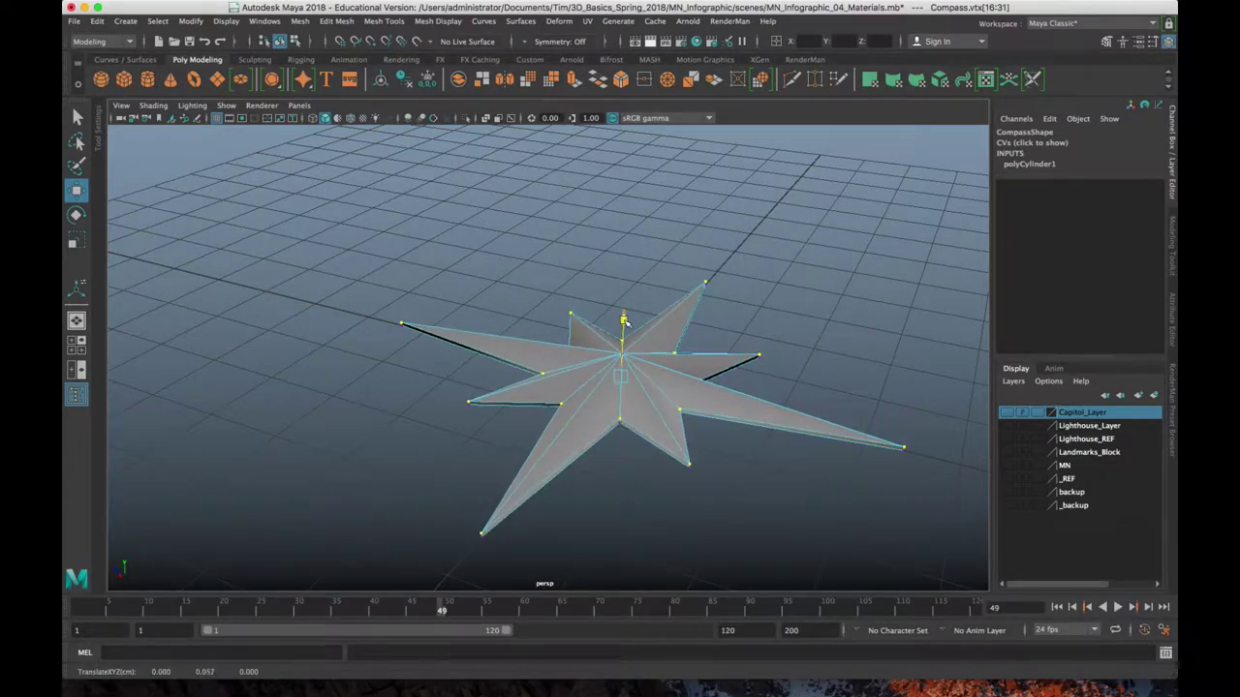
pyautogui.keyDown('alt'); pyautogui.moveTo(625, 485); pyautogui.dragTo(534, 451); pyautogui.keyUp('alt')
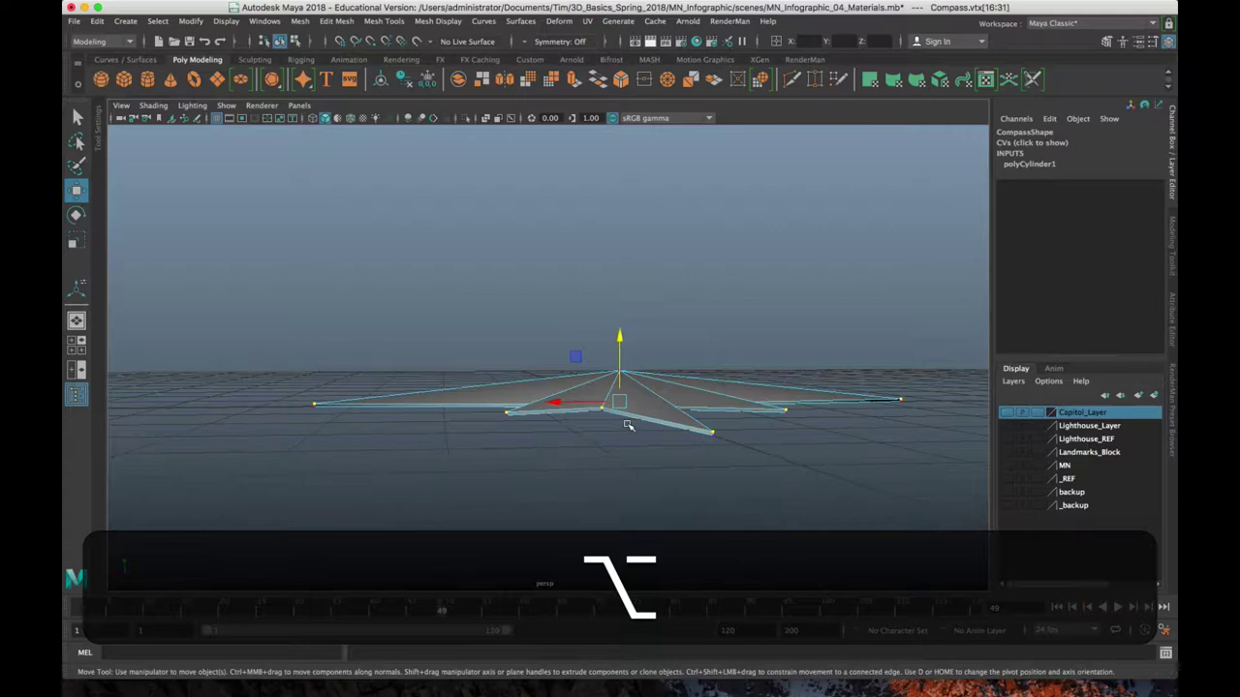
pyautogui.scroll(4, 628, 360)
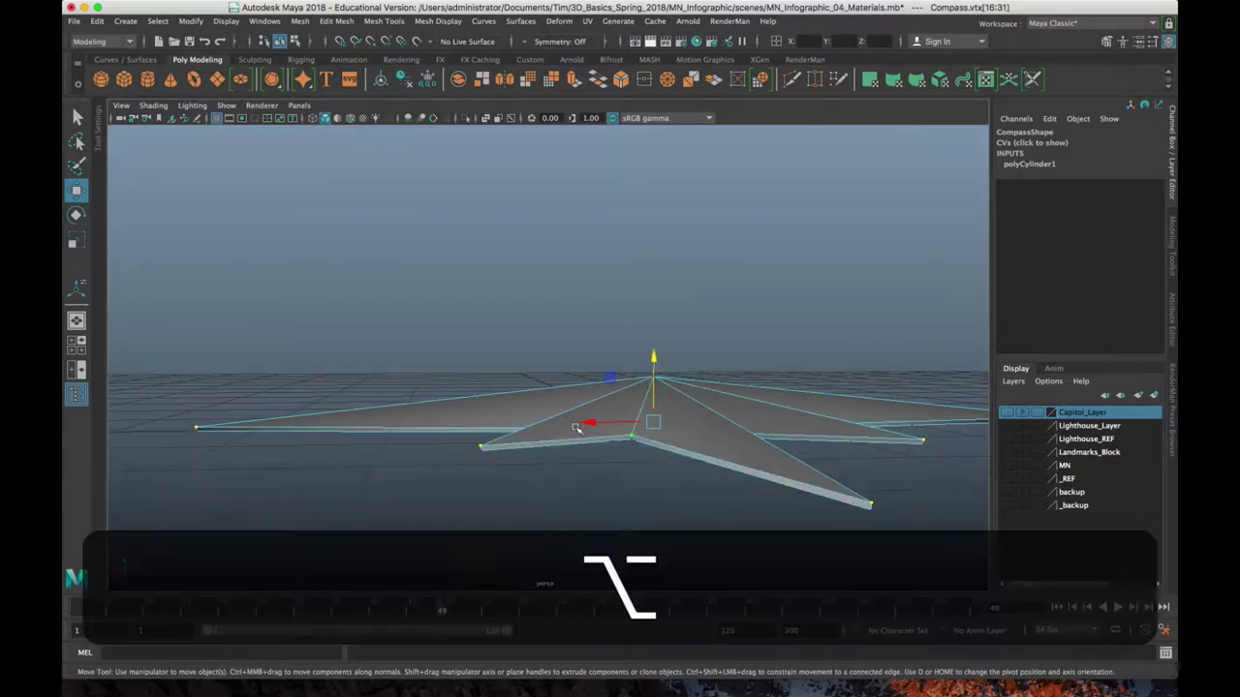
pyautogui.keyDown('alt'); pyautogui.moveTo(578, 429); pyautogui.dragTo(553, 350); pyautogui.keyUp('alt')
pyautogui.scroll(-5, 553, 350)
pyautogui.scroll(5, 551, 348)
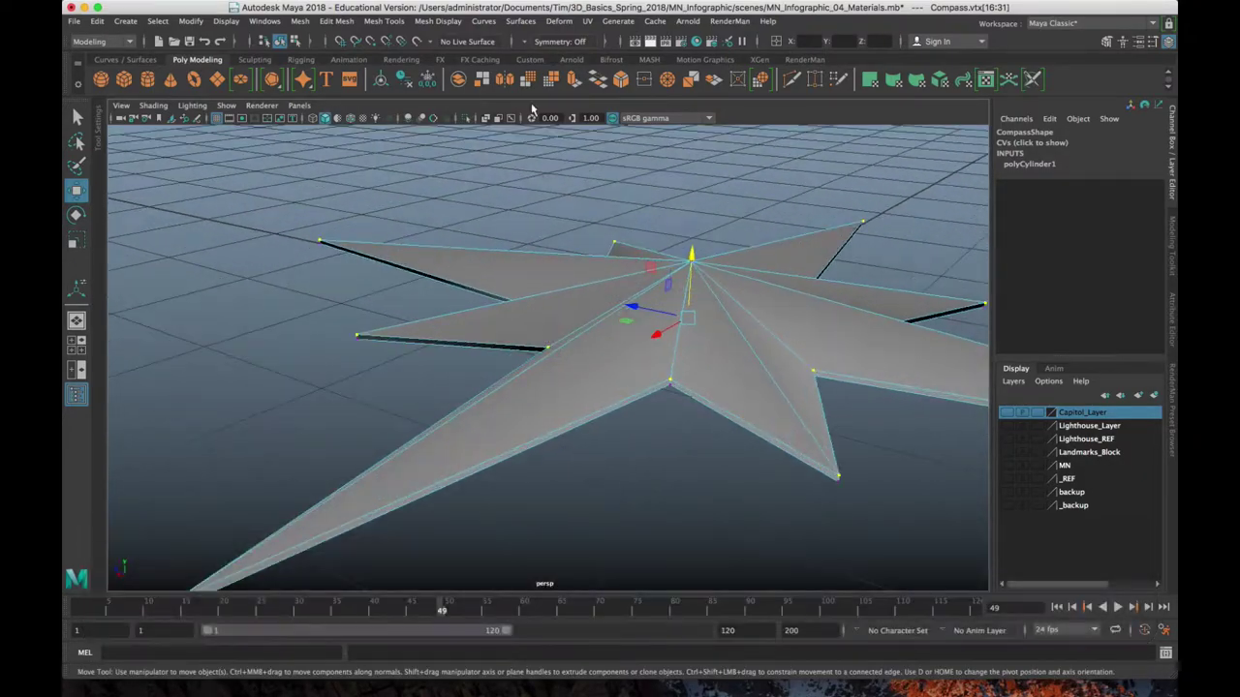
# - Render the perspective view of the star, examine its surface shading, and move the render window out of the way
pyautogui.click(651, 41)
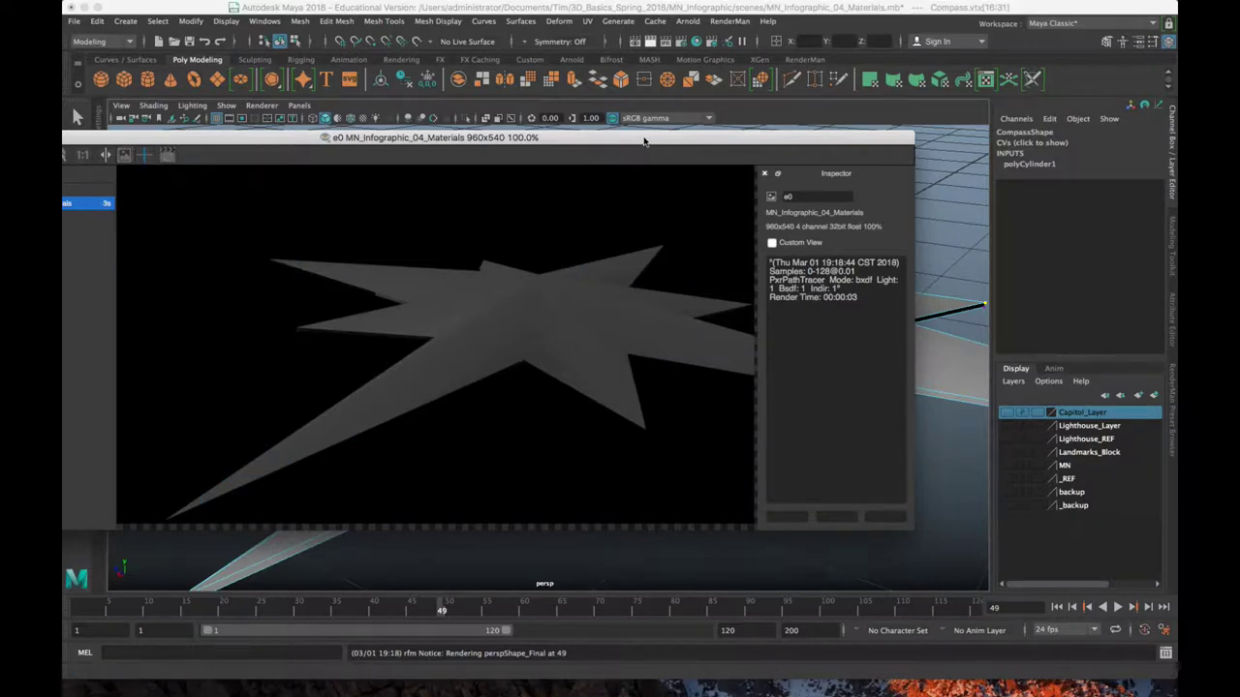
pyautogui.doubleClick(644, 141)
pyautogui.moveTo(675, 129); pyautogui.dragTo(0, 120)
# - Select the whole Compass in object mode, preview it as a smooth mesh, and return to the unsmoothed display
pyautogui.press('3')
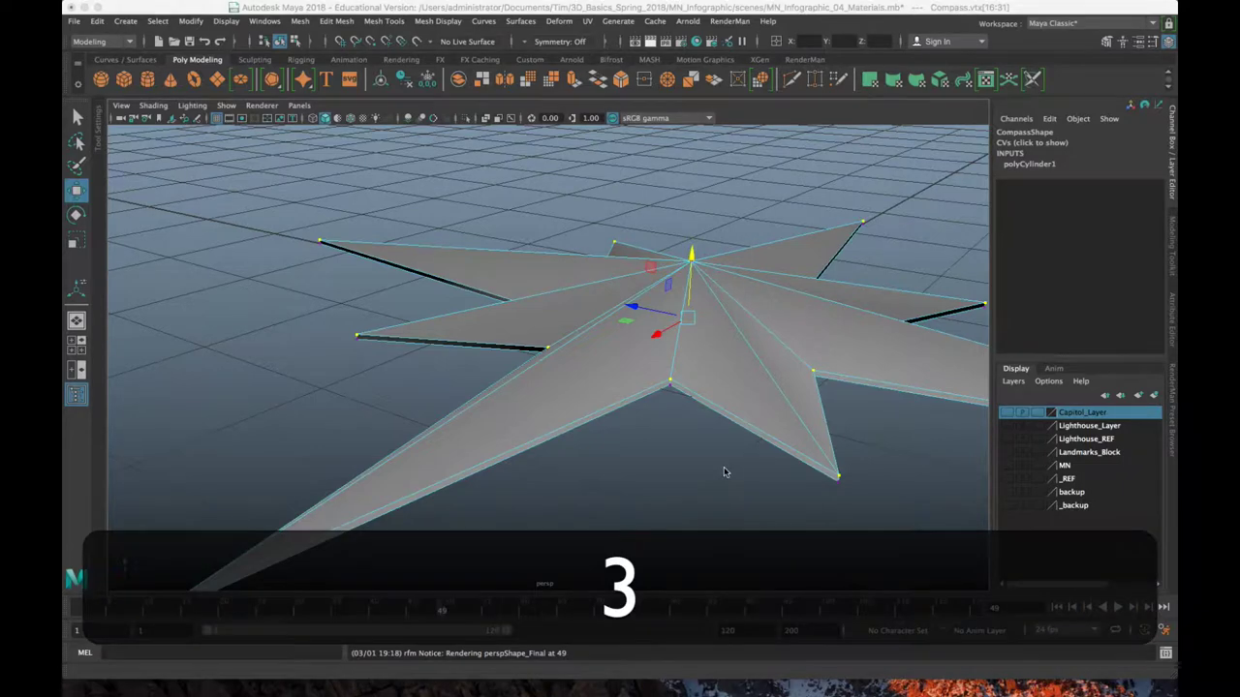
pyautogui.click(750, 318)
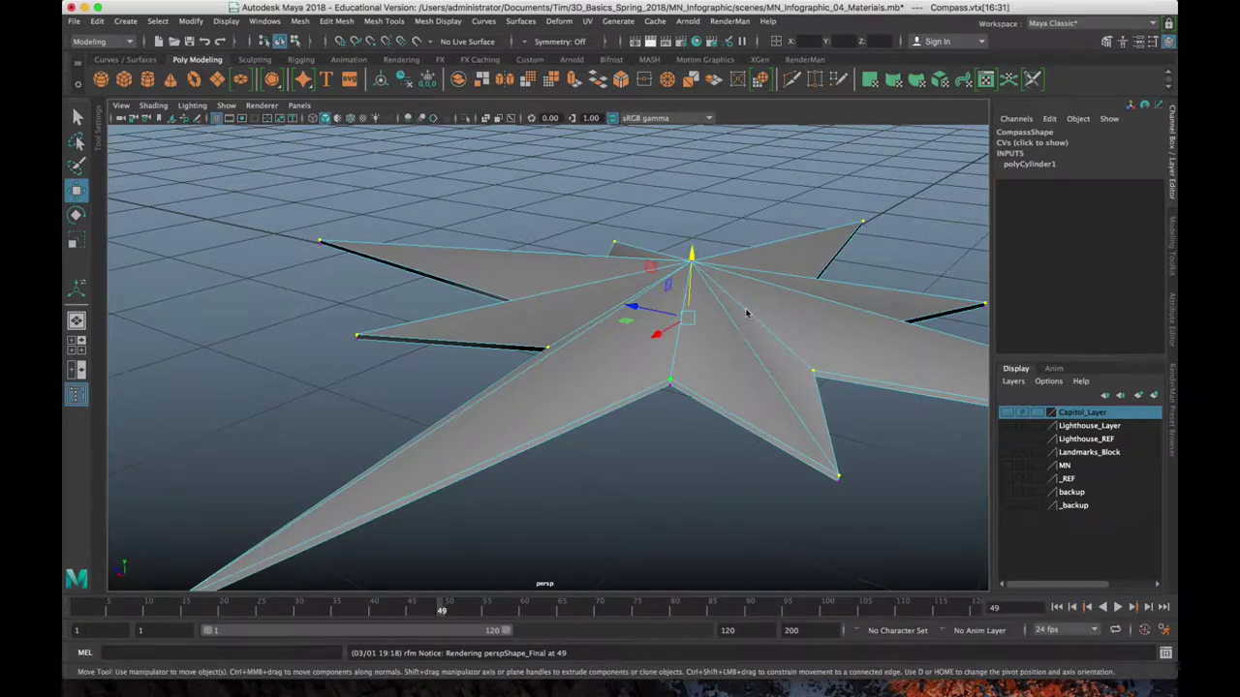
pyautogui.moveTo(733, 295); pyautogui.dragTo(790, 279, button='right')
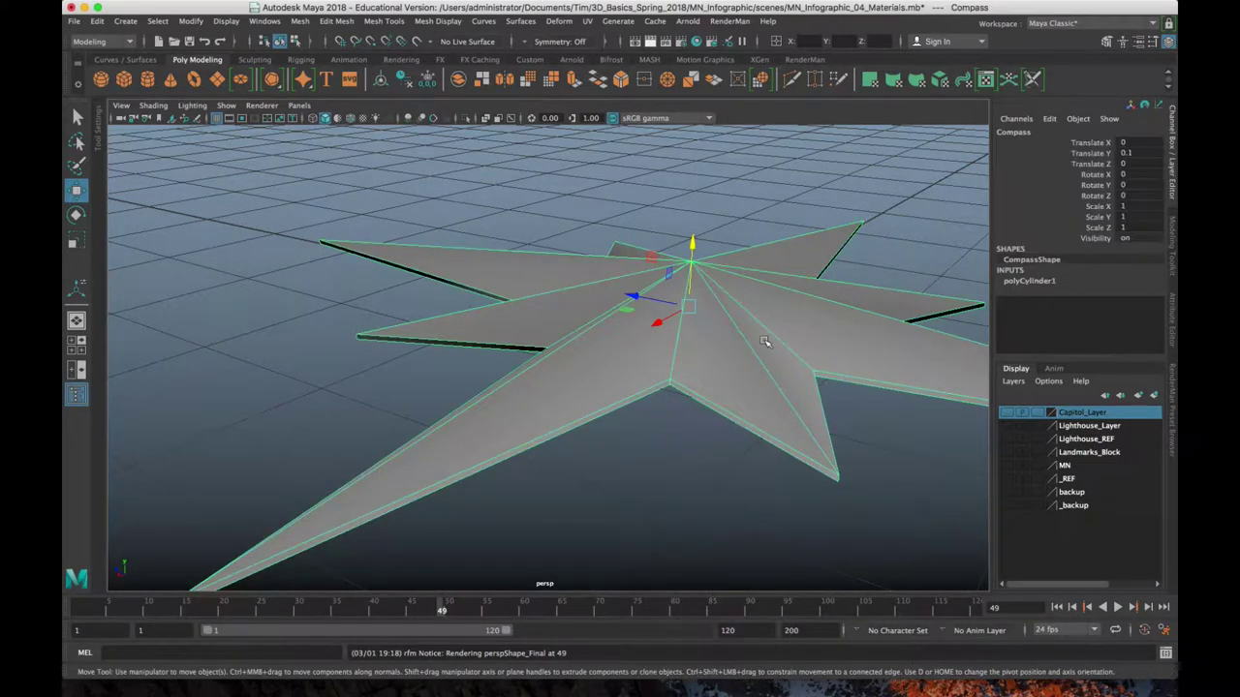
pyautogui.press('3')
pyautogui.click(565, 485)
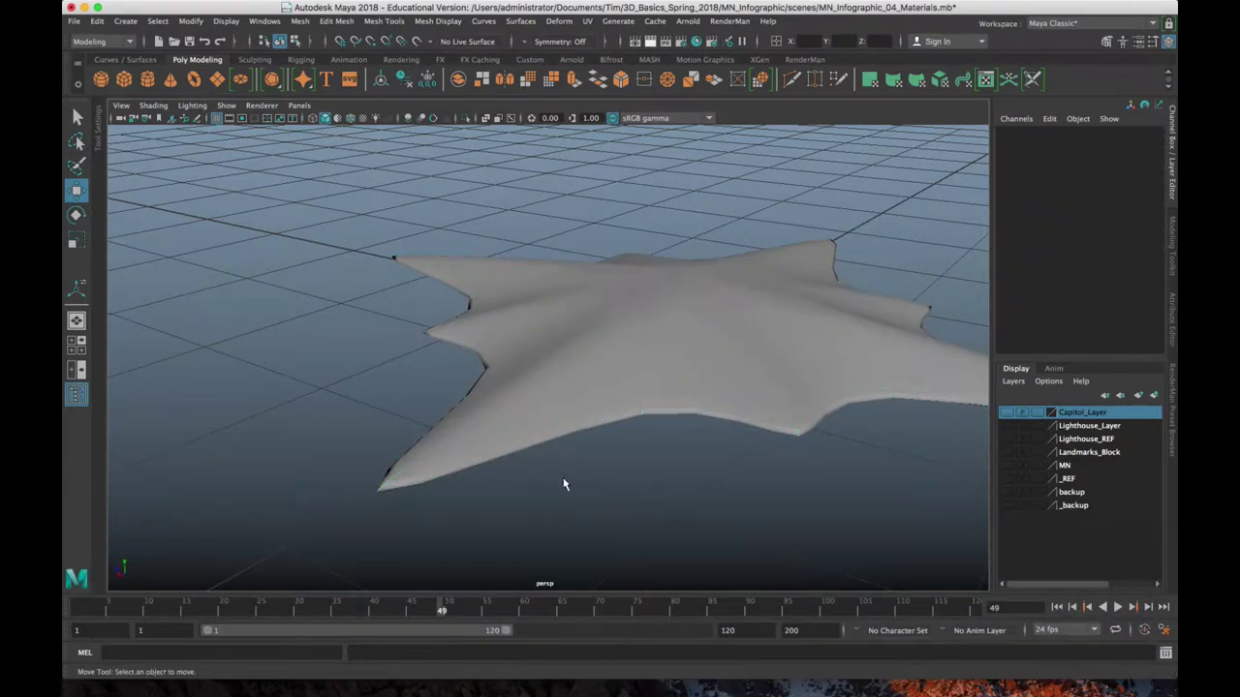
pyautogui.keyDown('alt'); pyautogui.moveTo(638, 346); pyautogui.dragTo(678, 340); pyautogui.keyUp('alt')
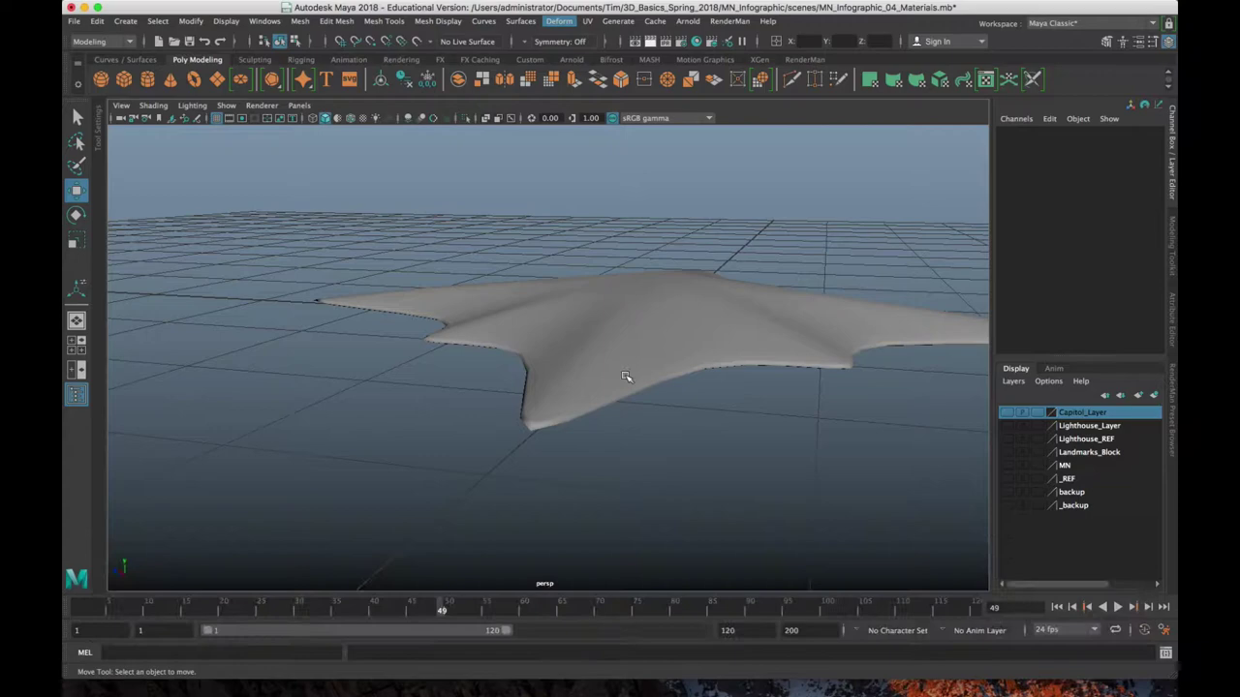
pyautogui.click(631, 370)
pyautogui.press('1')
pyautogui.keyDown('alt'); pyautogui.moveTo(720, 341); pyautogui.dragTo(679, 354); pyautogui.keyUp('alt')
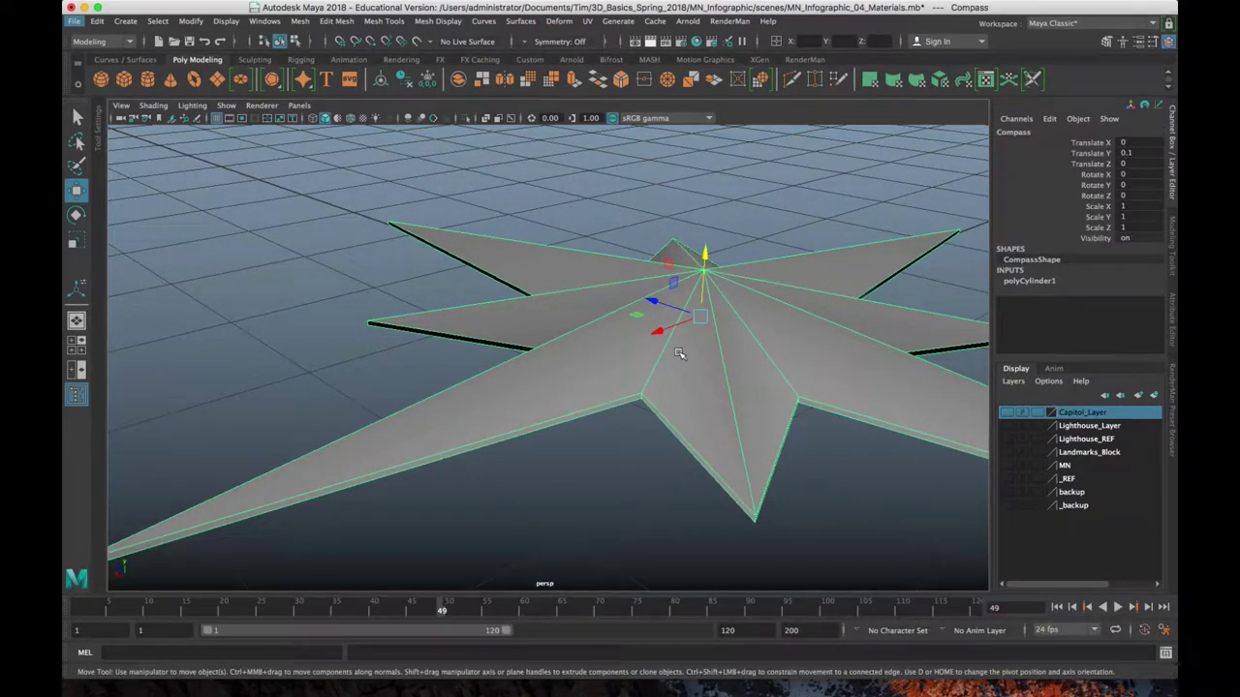
# - Switch the Compass to edge selection and select every edge of the star
pyautogui.moveTo(793, 302); pyautogui.dragTo(790, 366, button='right')
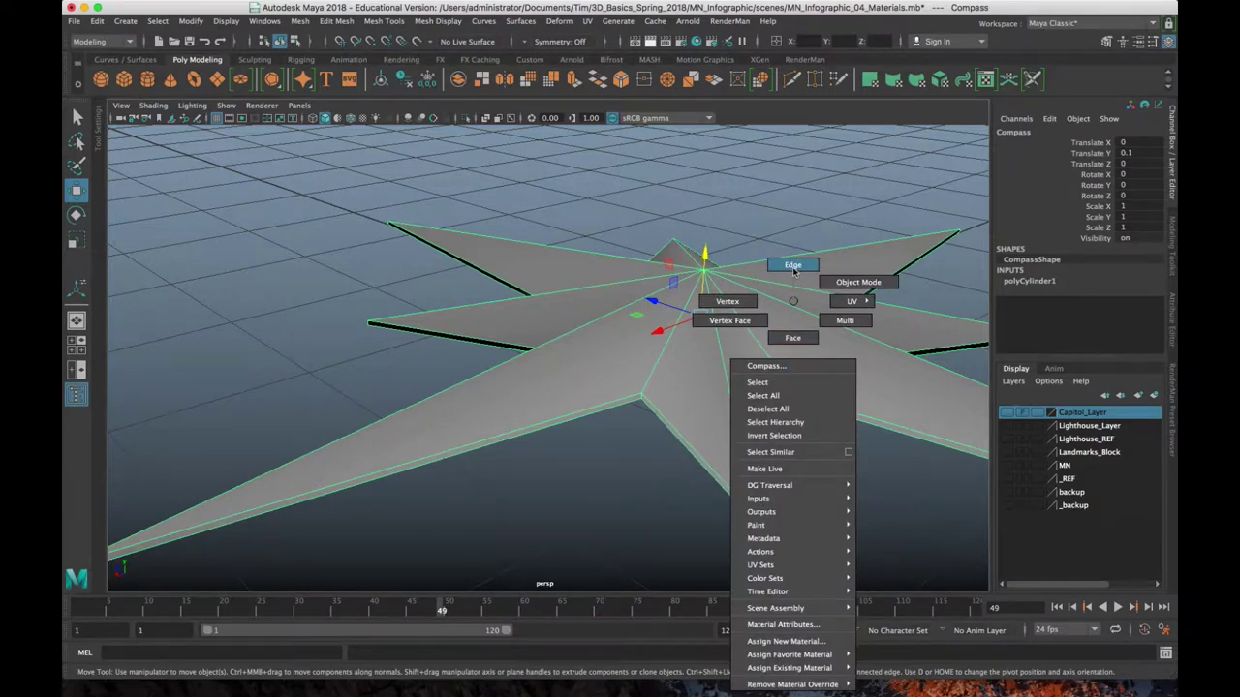
pyautogui.moveTo(794, 271); pyautogui.dragTo(794, 271, button='right')
pyautogui.click(678, 339)
pyautogui.click(739, 392)
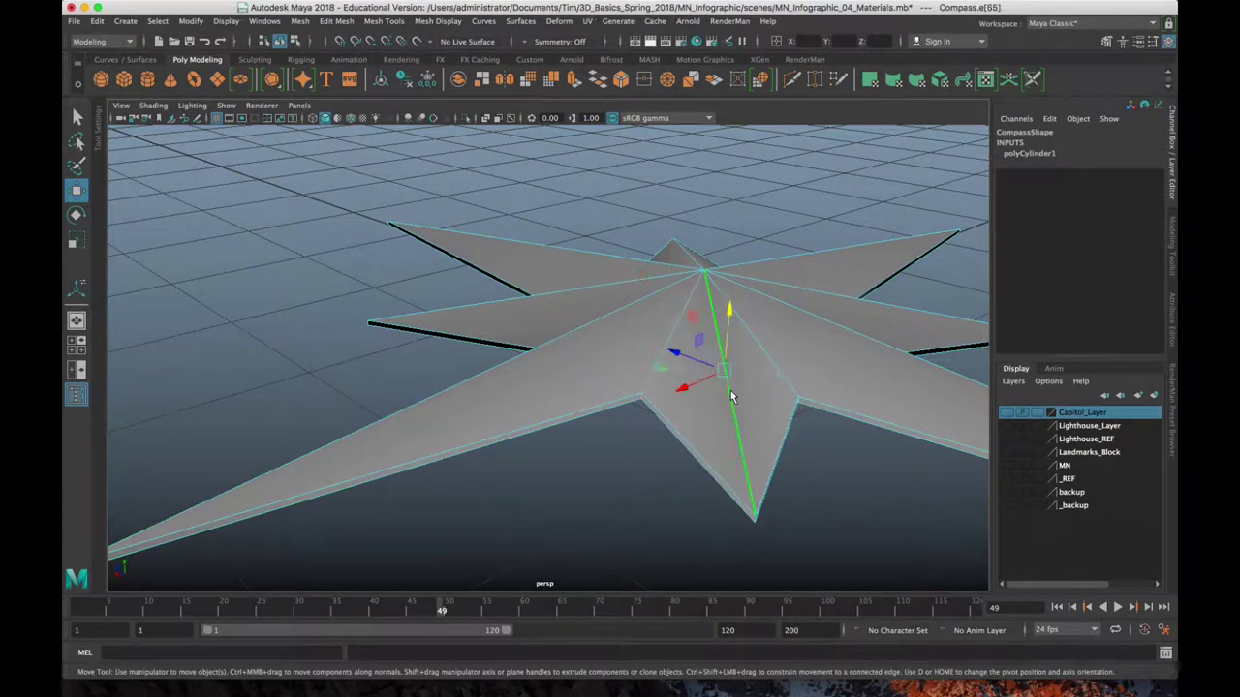
pyautogui.scroll(-5, 735, 395)
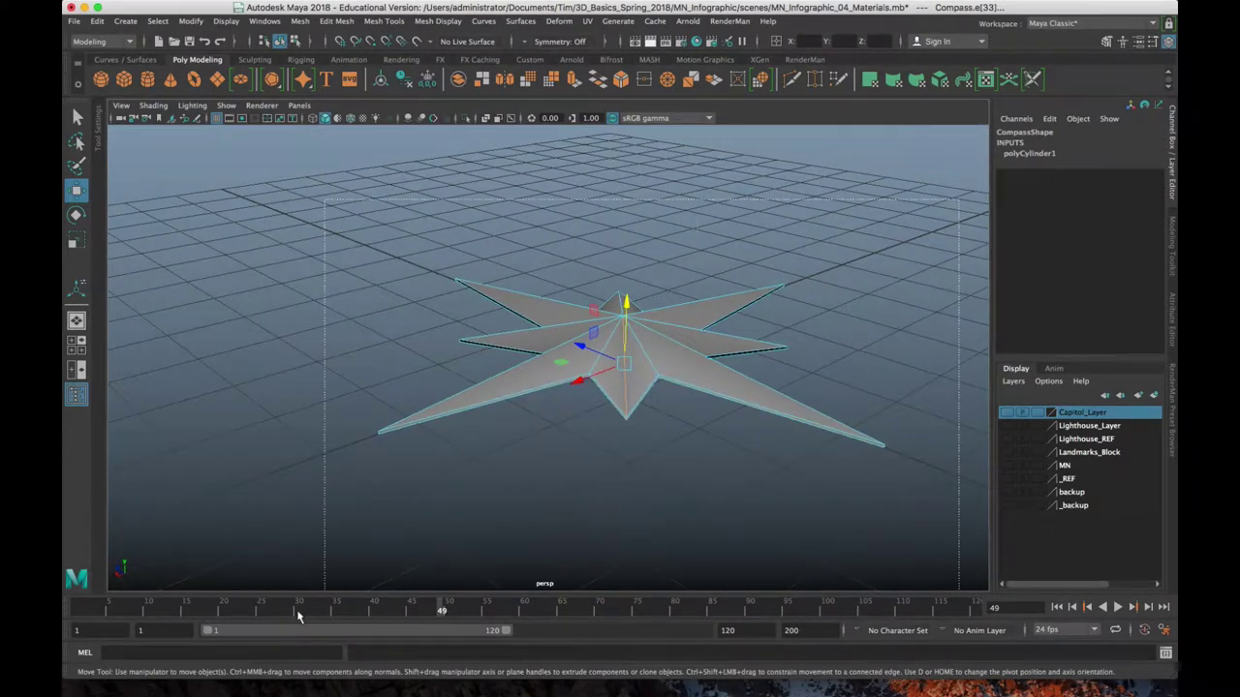
pyautogui.moveTo(299, 616); pyautogui.dragTo(289, 555)
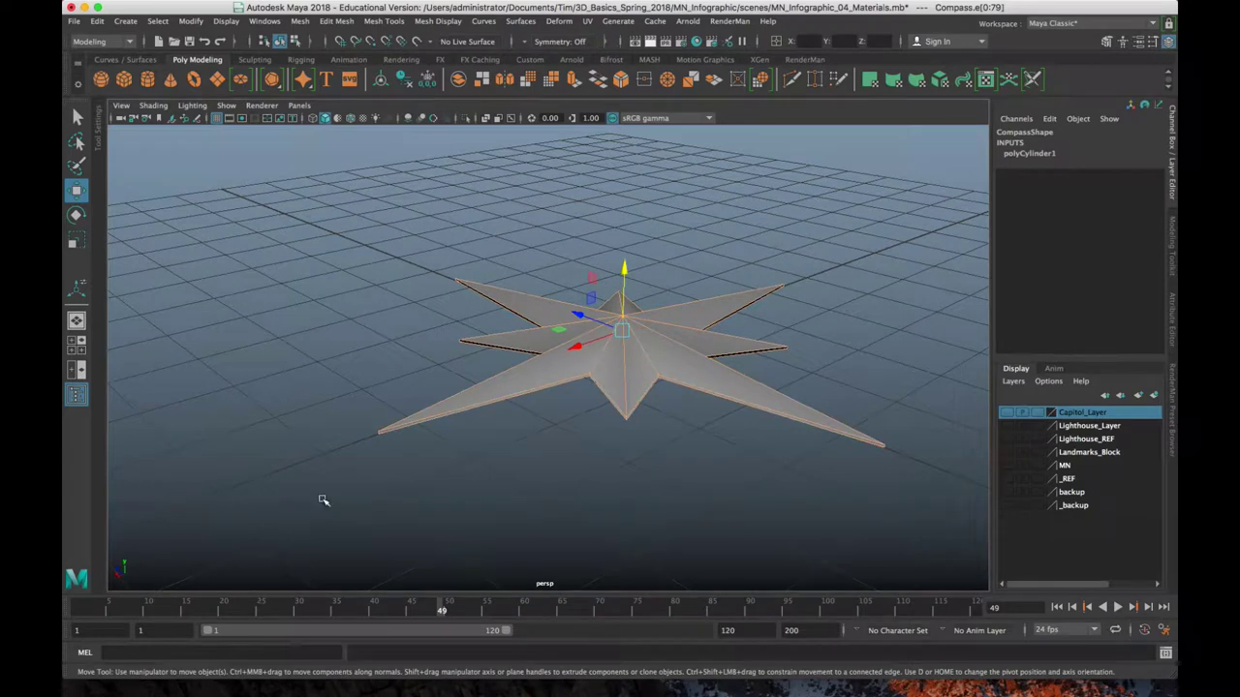
# - Bevel all selected edges of the star with a fraction of 0.7
pyautogui.press('shift')
pyautogui.keyDown('shift'); pyautogui.rightClick(597, 368); pyautogui.keyUp('shift')
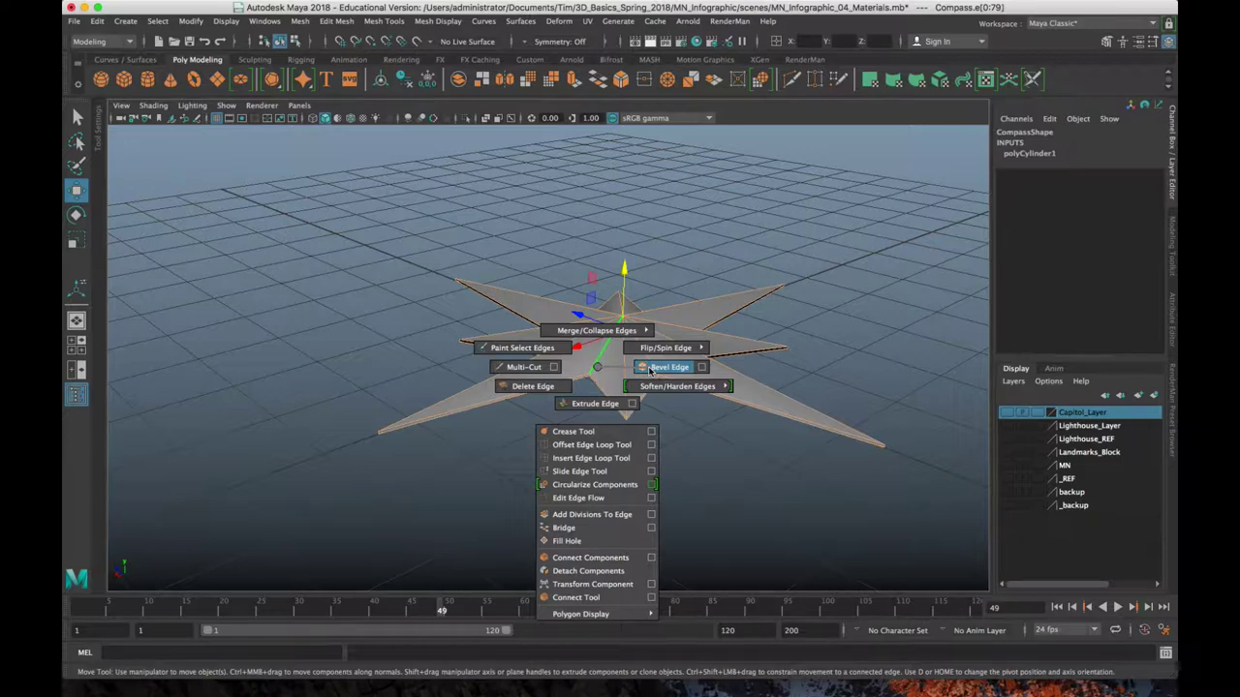
pyautogui.click(651, 368)
pyautogui.scroll(5, 528, 455)
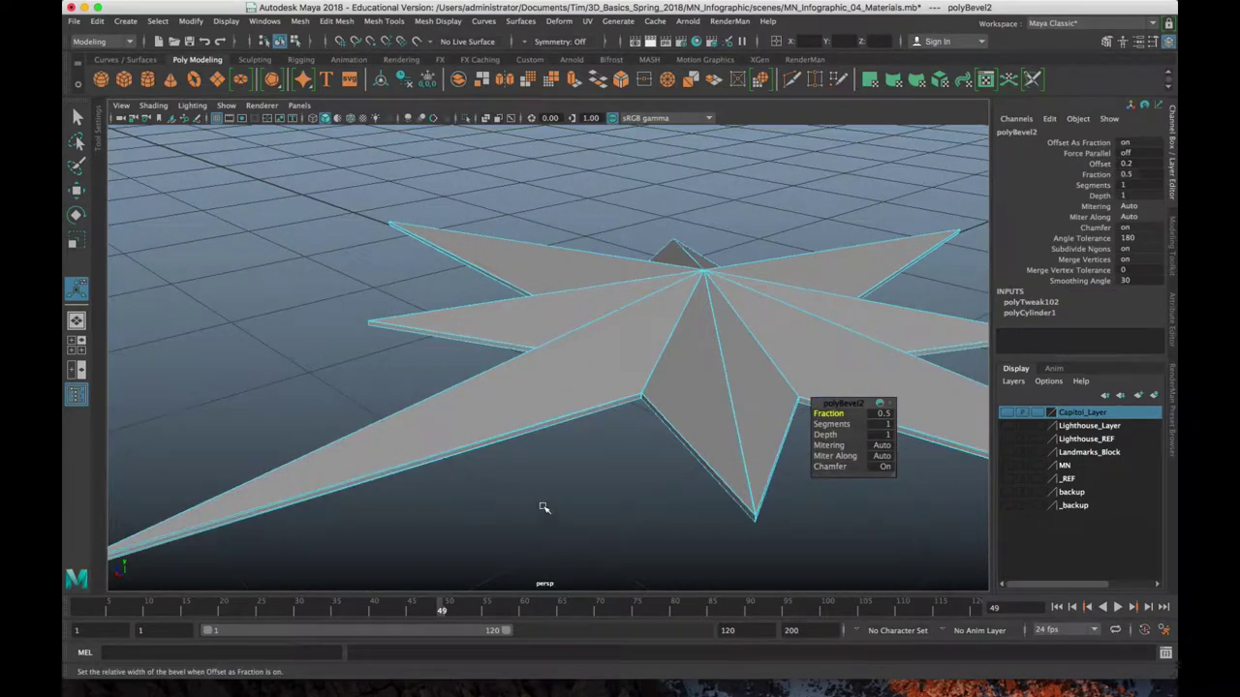
pyautogui.keyDown('alt'); pyautogui.moveTo(544, 467); pyautogui.dragTo(538, 479); pyautogui.keyUp('alt')
pyautogui.moveTo(622, 425); pyautogui.dragTo(624, 423, button='middle')
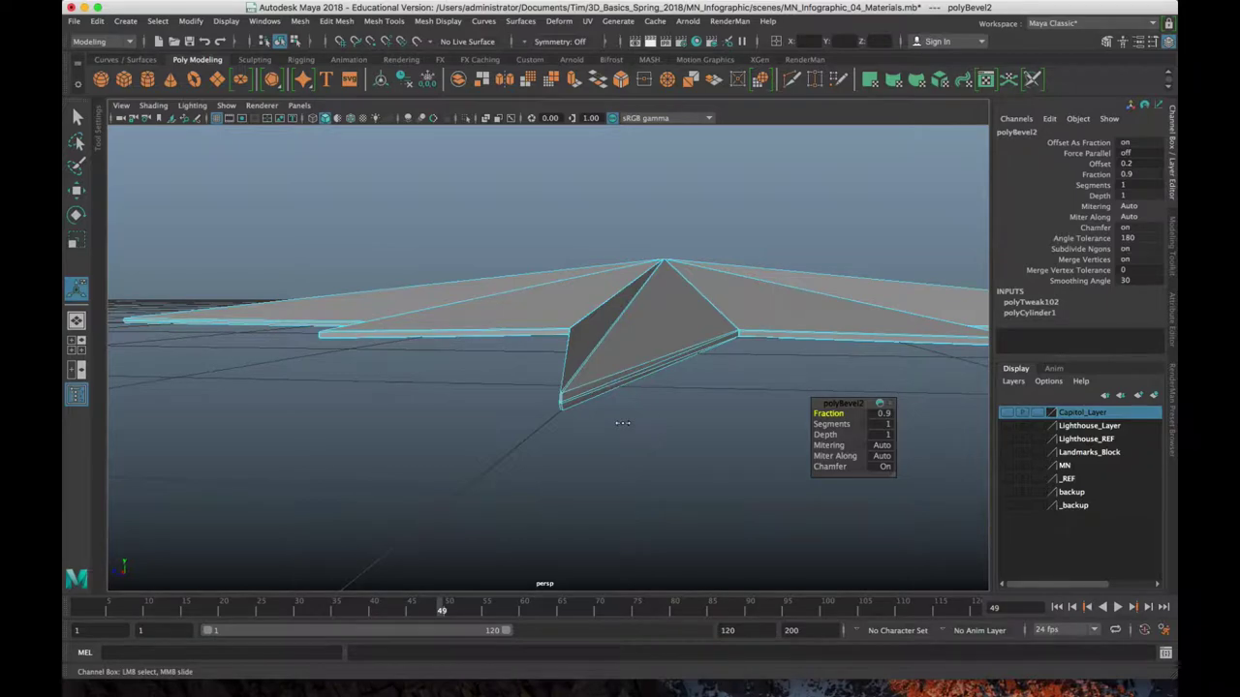
pyautogui.moveTo(671, 426); pyautogui.dragTo(654, 428, button='middle')
pyautogui.keyDown('alt'); pyautogui.moveTo(657, 431); pyautogui.dragTo(640, 407); pyautogui.keyUp('alt')
pyautogui.keyDown('alt'); pyautogui.moveTo(640, 407); pyautogui.dragTo(656, 393, button='right'); pyautogui.keyUp('alt')
pyautogui.moveTo(655, 393); pyautogui.dragTo(659, 396, button='middle')
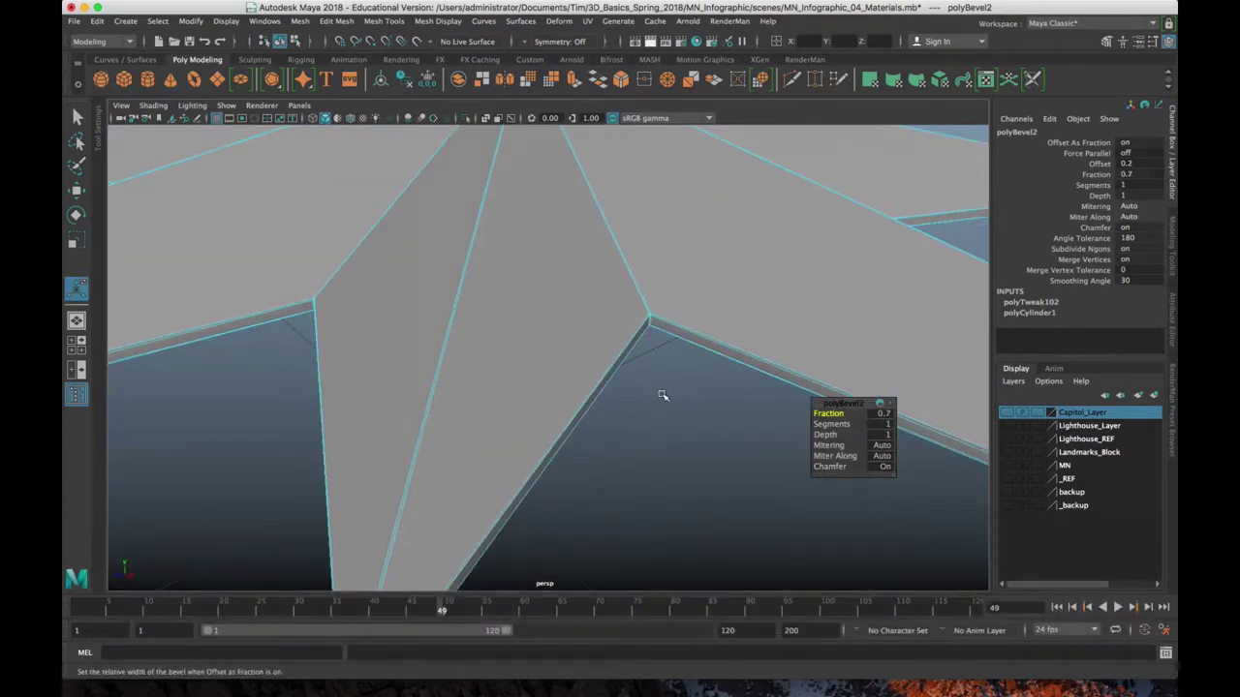
# - Examine the bevelled edges at the star's outer corners, at the central peak and across the whole shape
pyautogui.keyDown('alt'); pyautogui.moveTo(663, 395); pyautogui.dragTo(670, 376); pyautogui.keyUp('alt')
pyautogui.keyDown('alt'); pyautogui.moveTo(482, 501); pyautogui.dragTo(492, 485); pyautogui.keyUp('alt')
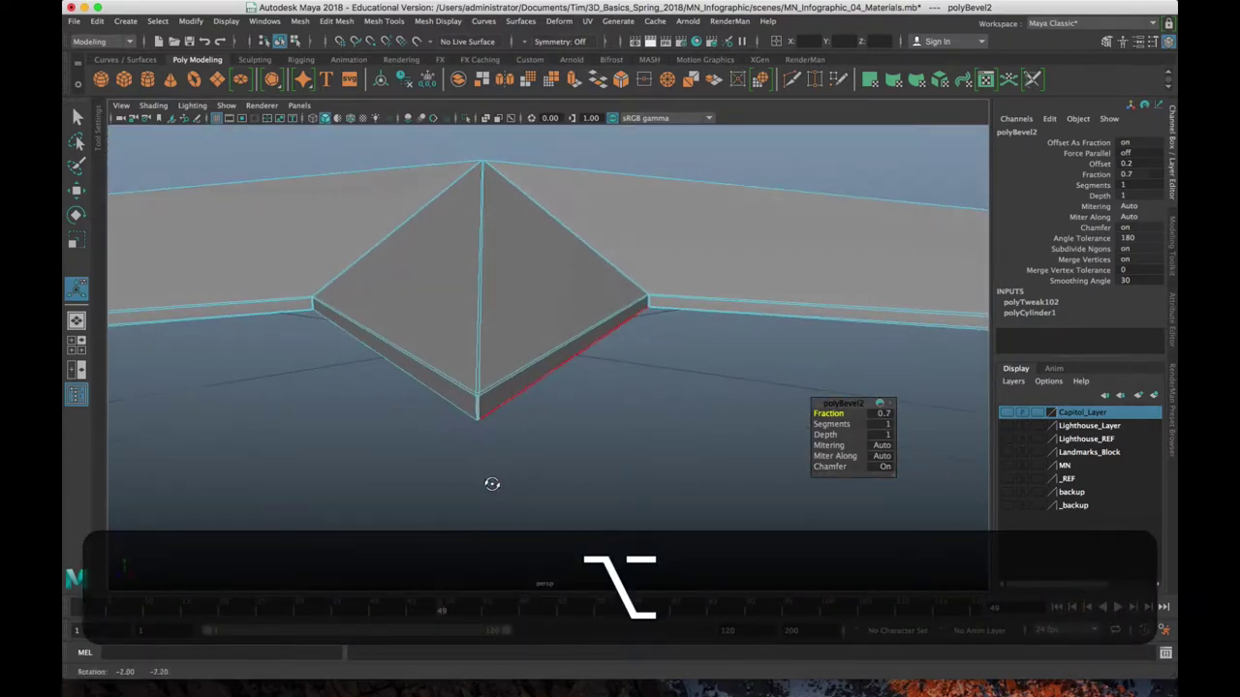
pyautogui.keyDown('alt'); pyautogui.moveTo(526, 265); pyautogui.dragTo(435, 323); pyautogui.keyUp('alt')
pyautogui.keyDown('alt'); pyautogui.moveTo(707, 168); pyautogui.dragTo(622, 462, button='middle'); pyautogui.keyUp('alt')
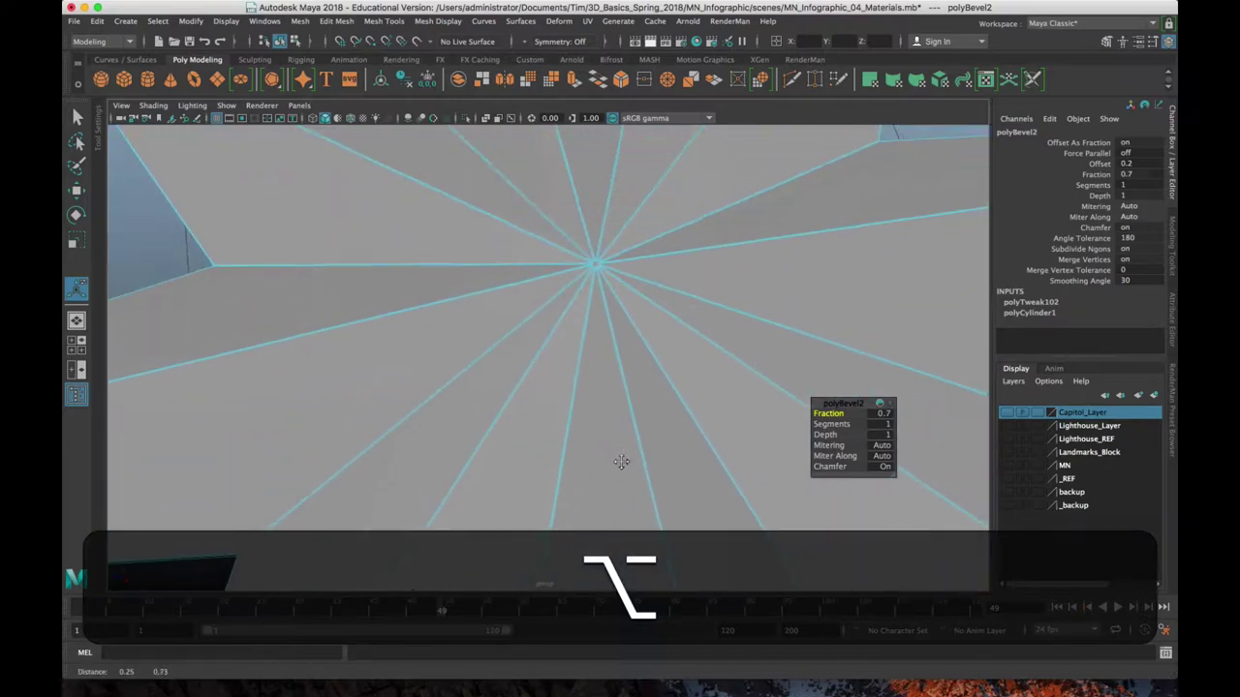
pyautogui.keyDown('alt'); pyautogui.moveTo(568, 319); pyautogui.dragTo(667, 255, button='right'); pyautogui.keyUp('alt')
pyautogui.keyDown('alt'); pyautogui.moveTo(736, 136); pyautogui.dragTo(702, 172, button='middle'); pyautogui.keyUp('alt')
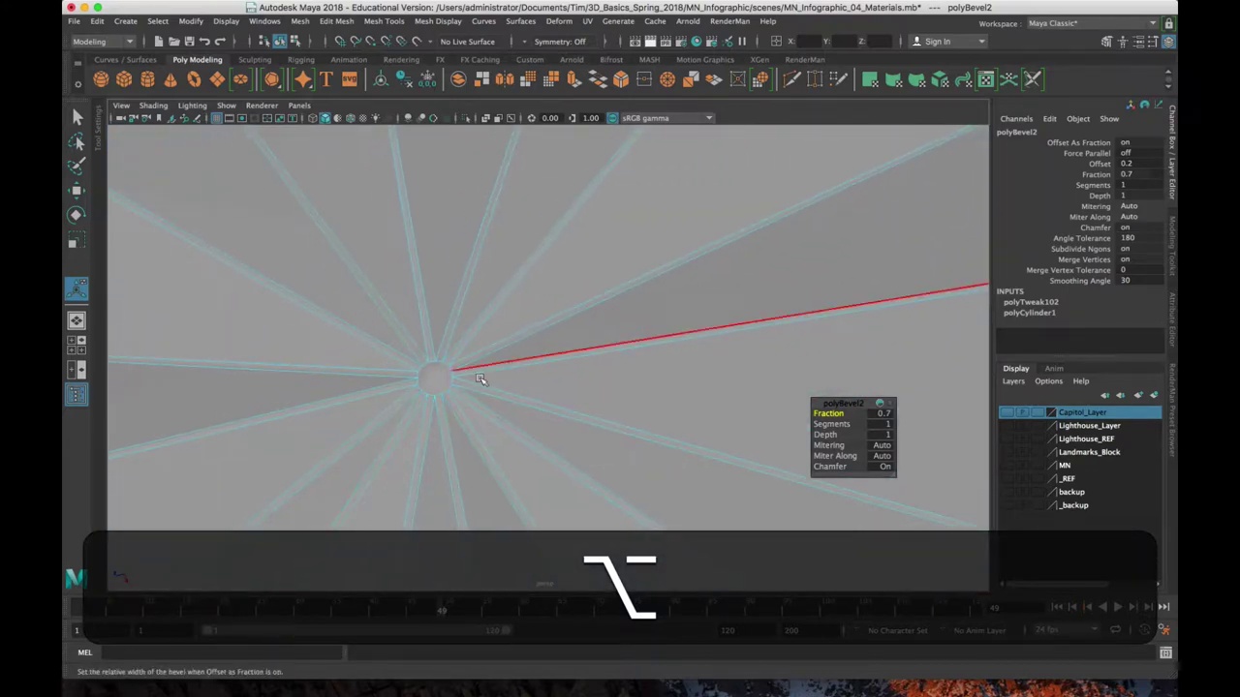
pyautogui.scroll(-10, 448, 387)
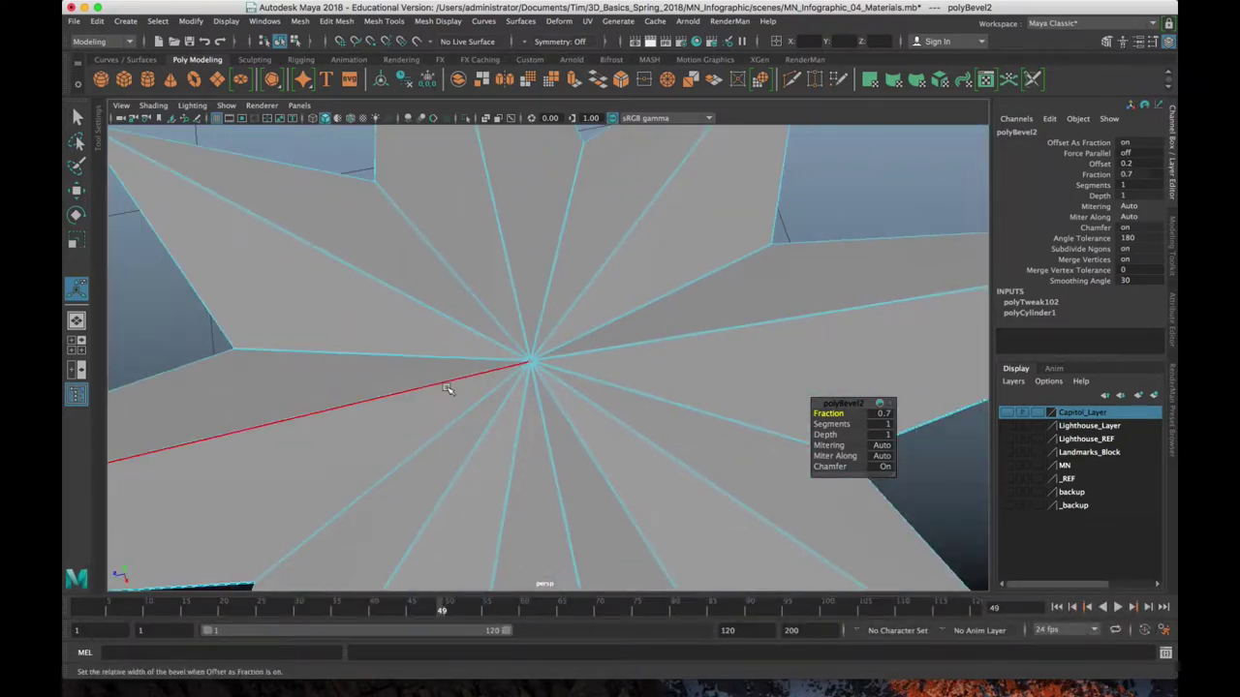
pyautogui.keyDown('alt'); pyautogui.moveTo(553, 420); pyautogui.dragTo(575, 378); pyautogui.keyUp('alt')
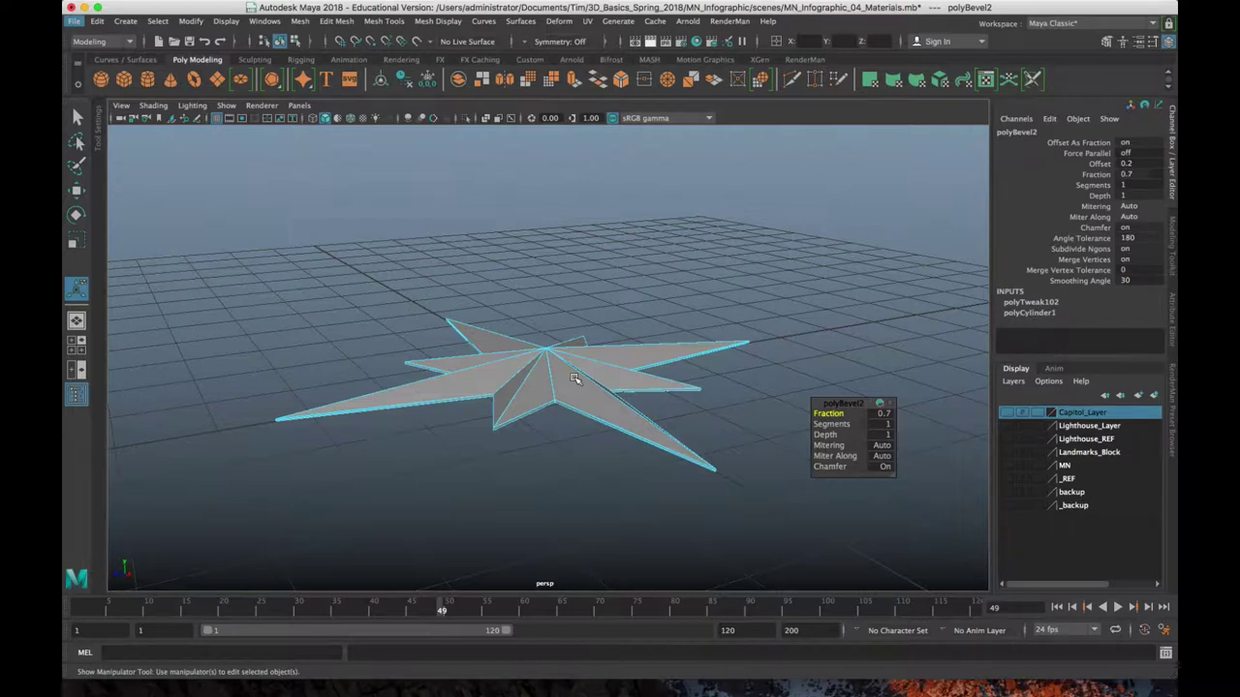
pyautogui.keyDown('alt'); pyautogui.moveTo(764, 401); pyautogui.dragTo(540, 389); pyautogui.keyUp('alt')
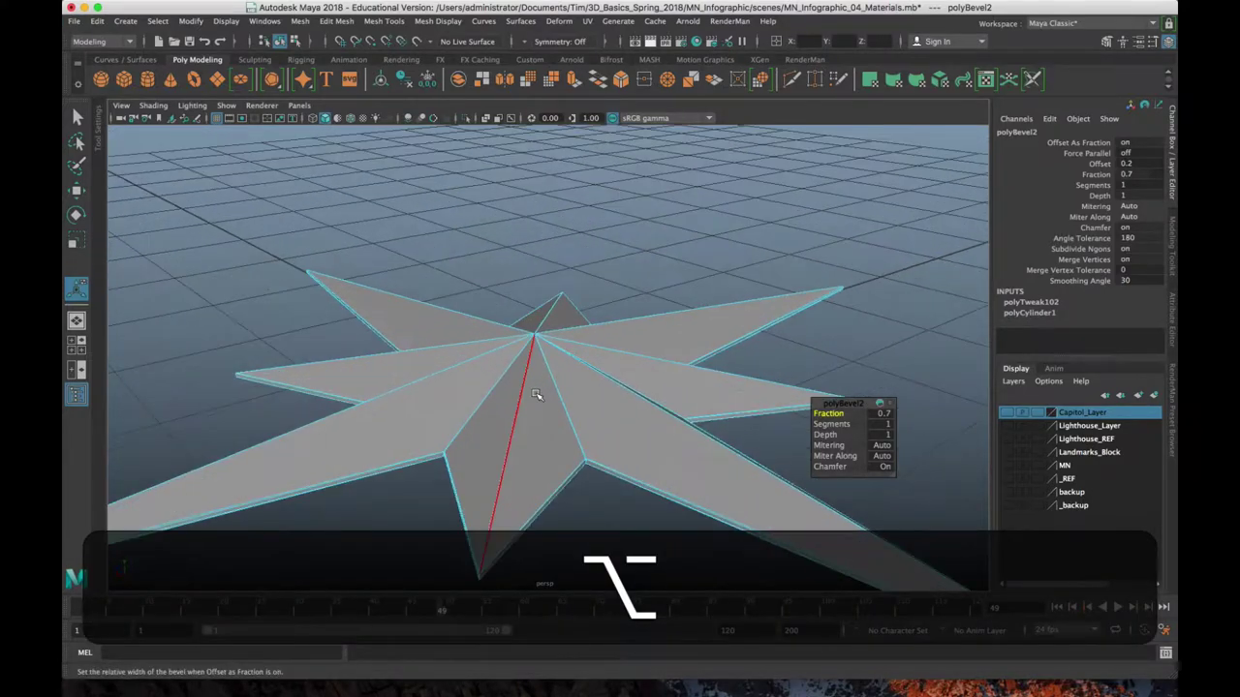
# - Preview the bevelled Compass as a smooth mesh in object mode, examine its centre, and return to the unsmoothed display
pyautogui.press('3')
pyautogui.moveTo(567, 335); pyautogui.dragTo(629, 282, button='right')
pyautogui.click(594, 542)
pyautogui.keyDown('alt'); pyautogui.moveTo(594, 542); pyautogui.dragTo(511, 449); pyautogui.keyUp('alt')
pyautogui.keyDown('alt'); pyautogui.moveTo(524, 390); pyautogui.dragTo(543, 362); pyautogui.keyUp('alt')
pyautogui.keyDown('alt'); pyautogui.scroll(5, 552, 364); pyautogui.keyUp('alt')
pyautogui.keyDown('alt'); pyautogui.moveTo(558, 365); pyautogui.dragTo(546, 351, button='right'); pyautogui.keyUp('alt')
pyautogui.moveTo(546, 351)
pyautogui.keyDown('alt'); pyautogui.mouseDown()
pyautogui.moveTo(561, 317)
pyautogui.moveTo(530, 323)
pyautogui.moveTo(535, 347)
pyautogui.mouseUp(); pyautogui.keyUp('alt')
pyautogui.click(545, 304)
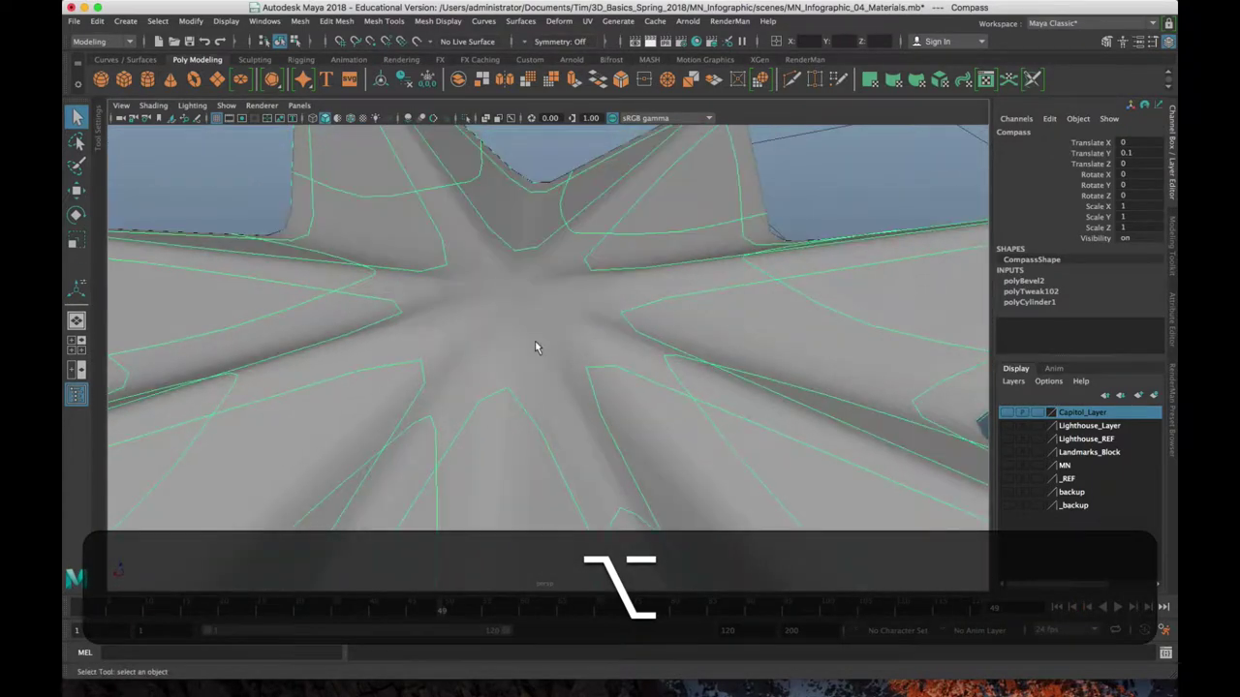
pyautogui.press('1')
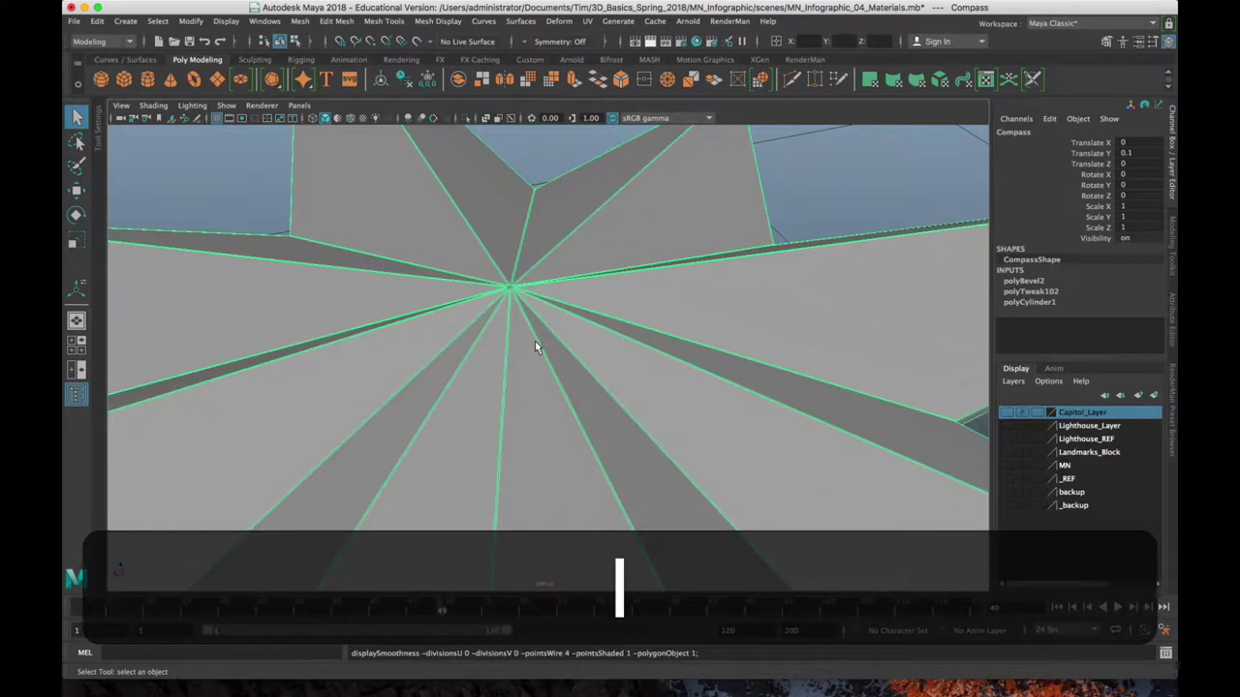
# - Select the tiny cap face at the star's central peak in face mode and frame it closely
pyautogui.keyDown('alt'); pyautogui.moveTo(544, 296); pyautogui.dragTo(529, 343); pyautogui.keyUp('alt')
pyautogui.moveTo(529, 343)
pyautogui.keyDown('alt'); pyautogui.mouseDown(button='right')
pyautogui.moveTo(537, 365)
pyautogui.moveTo(532, 352)
pyautogui.mouseUp(button='right'); pyautogui.keyUp('alt')
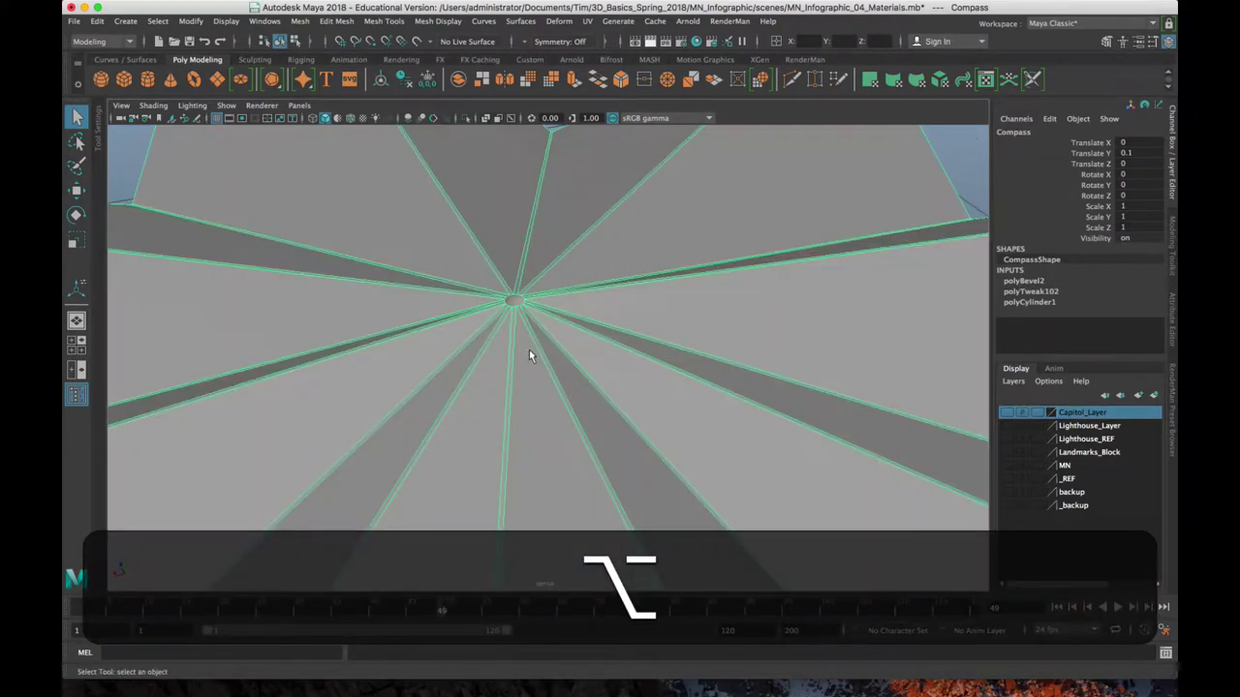
pyautogui.moveTo(516, 304); pyautogui.dragTo(512, 333, button='right')
pyautogui.click(515, 302)
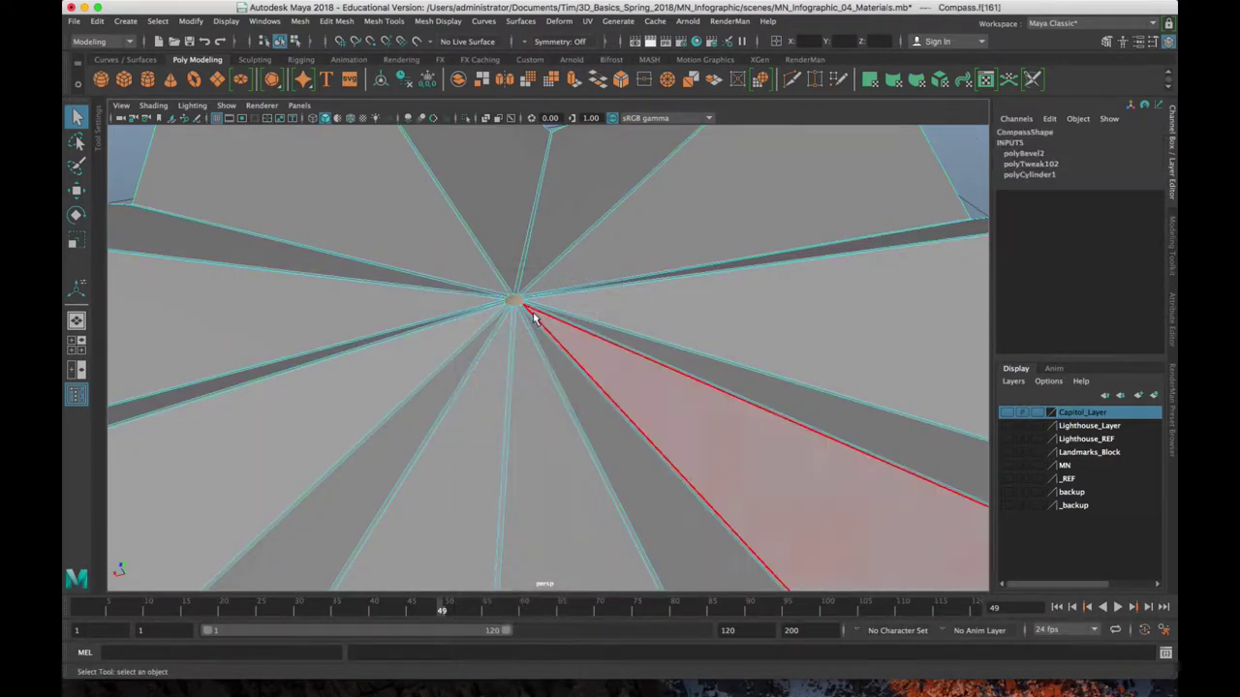
pyautogui.press('f')
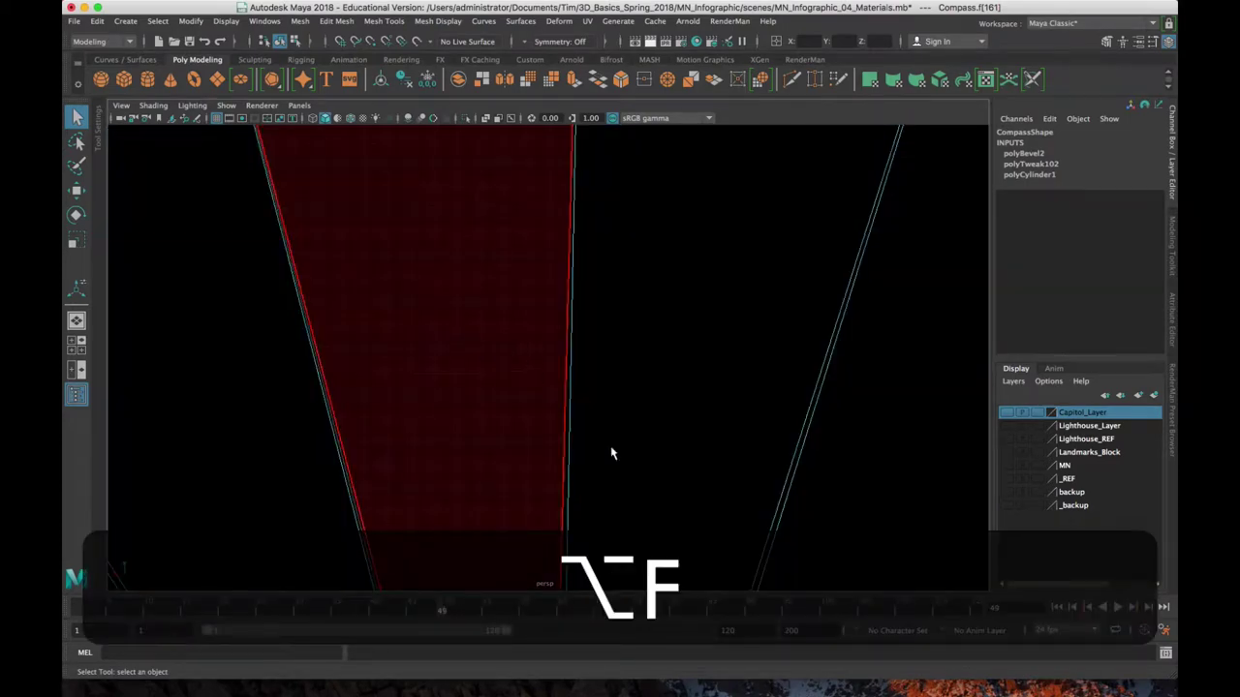
pyautogui.keyDown('alt'); pyautogui.moveTo(611, 451); pyautogui.dragTo(608, 419, button='right'); pyautogui.keyUp('alt')
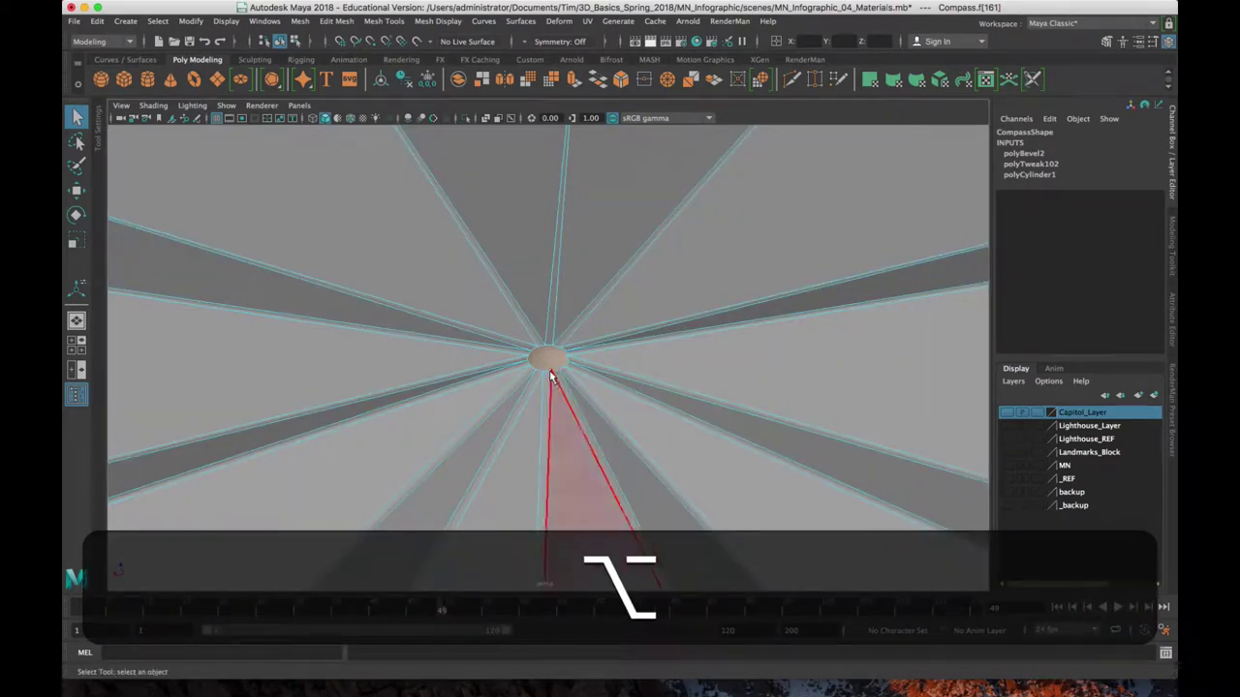
# - Extrude the central cap face, undo a trial uniform scale, and scale the extruded face within the horizontal plane
pyautogui.keyDown('shift'); pyautogui.moveTo(547, 361); pyautogui.dragTo(557, 400, button='right'); pyautogui.keyUp('shift')
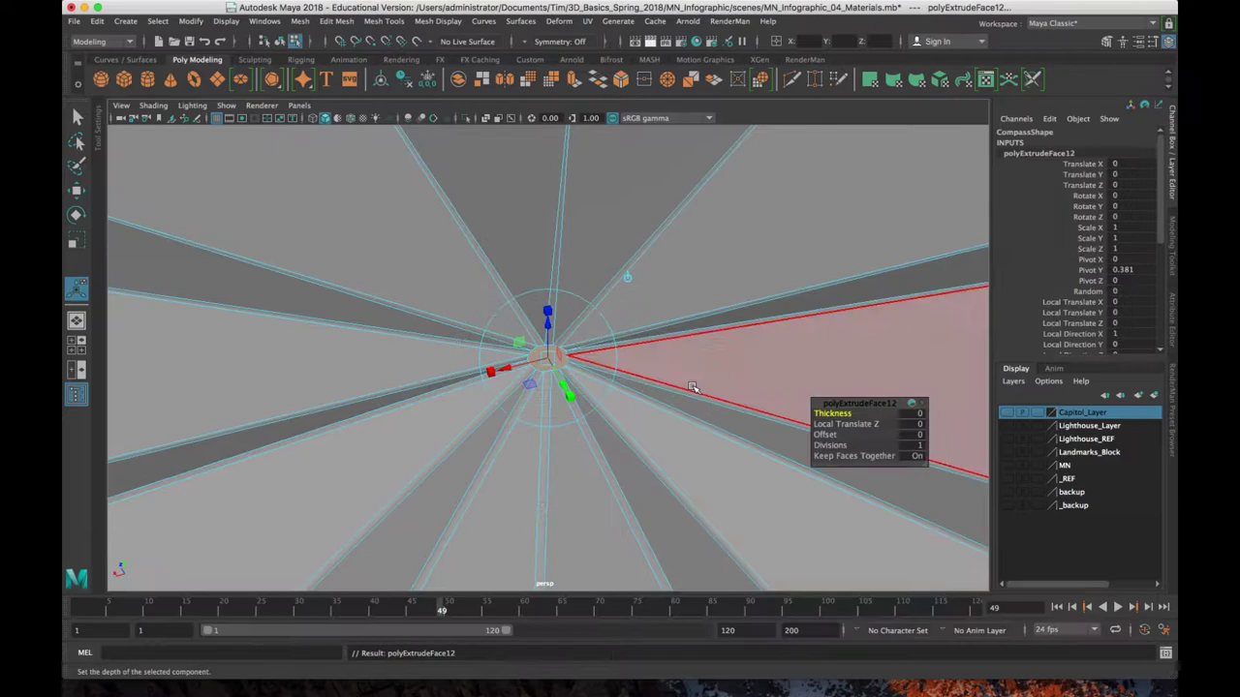
pyautogui.press('r')
pyautogui.scroll(-4, 665, 403)
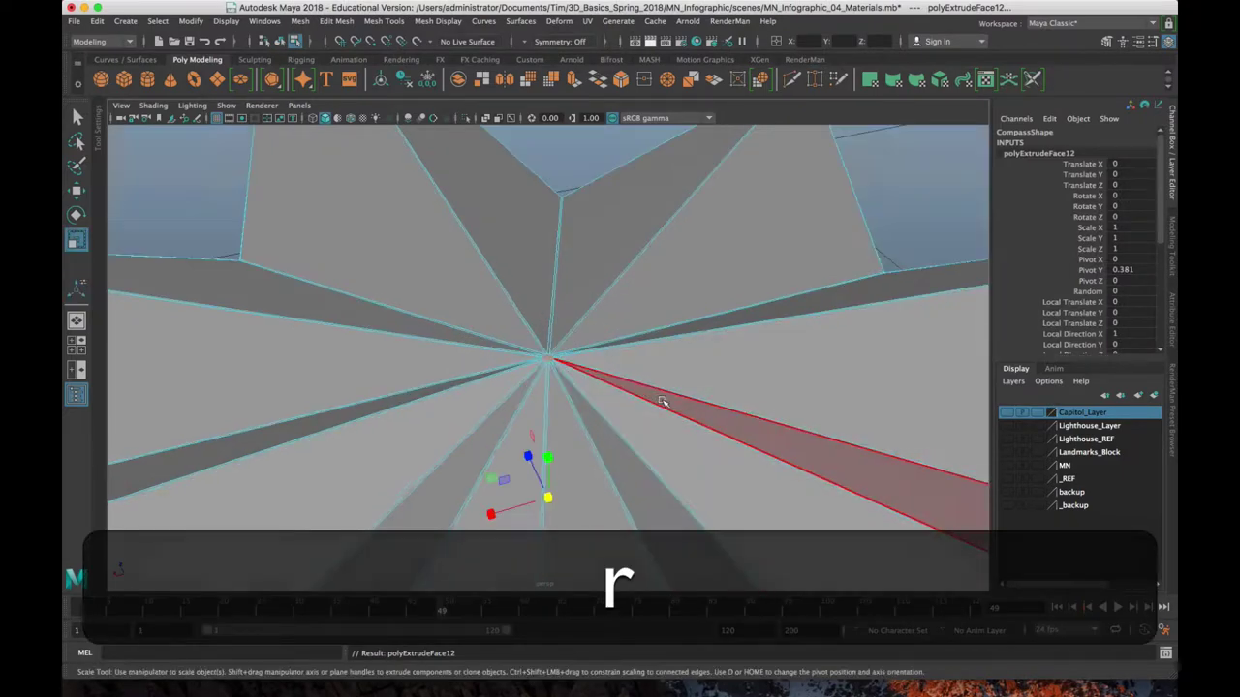
pyautogui.scroll(6, 672, 415)
pyautogui.scroll(-2, 672, 414)
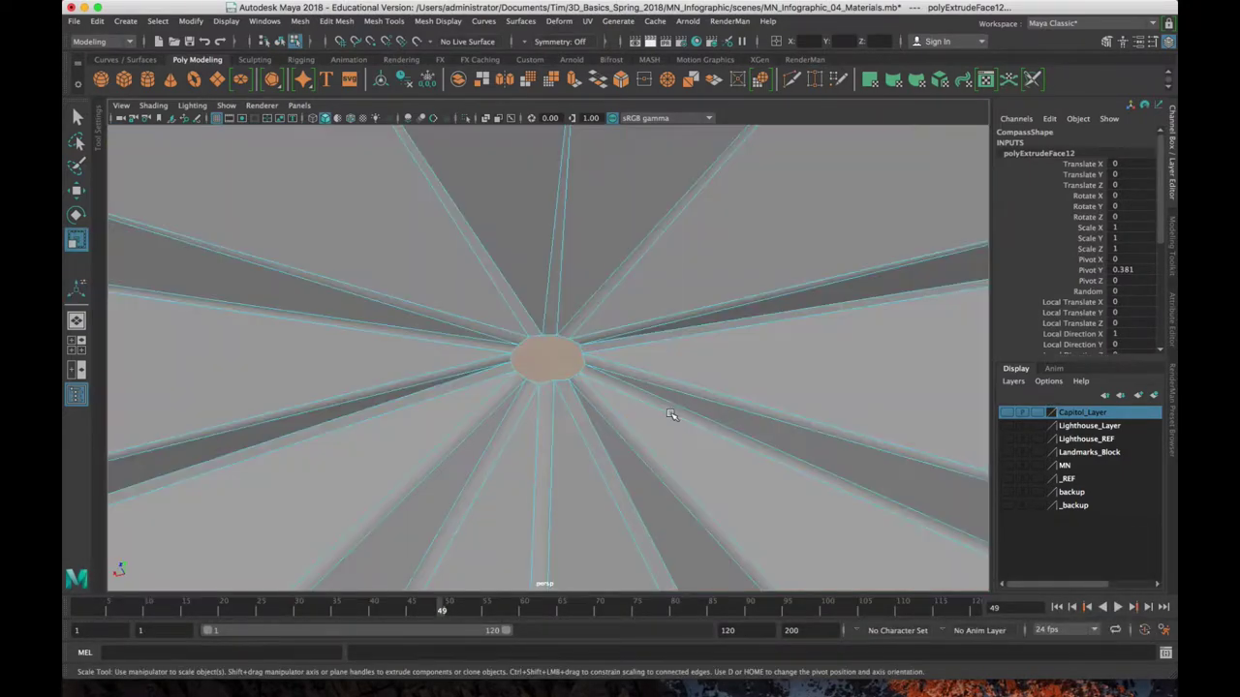
pyautogui.moveTo(791, 426); pyautogui.dragTo(811, 424)
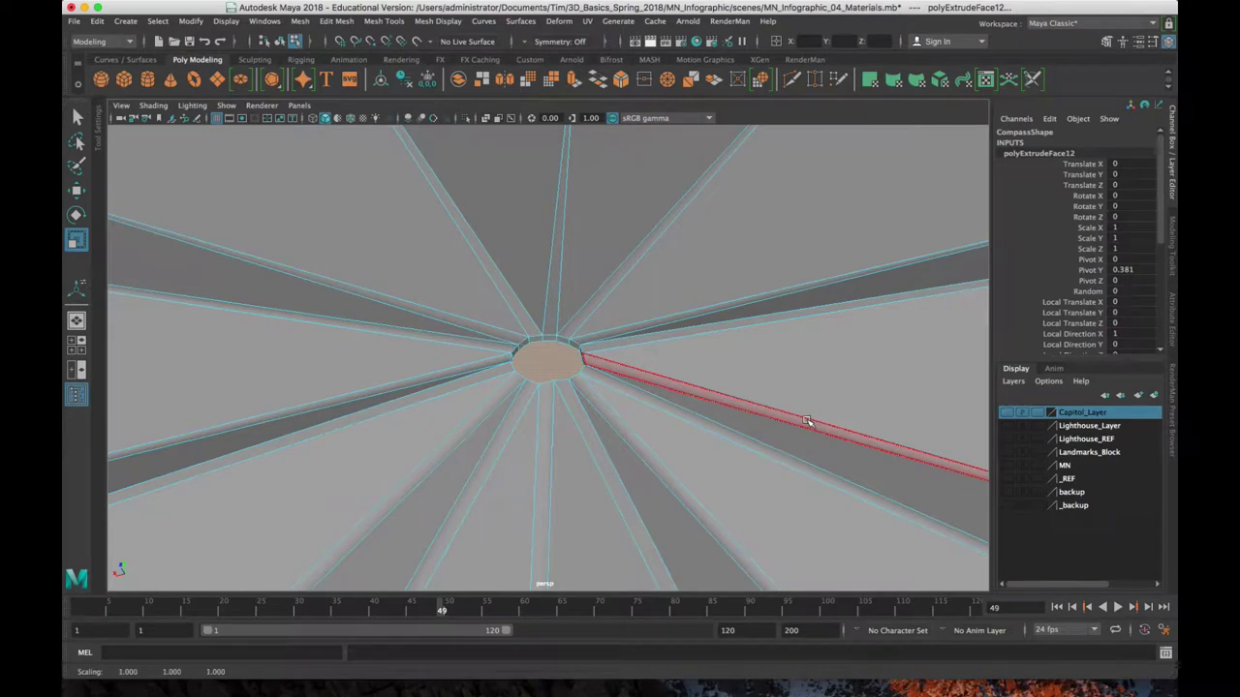
pyautogui.press('z')
pyautogui.keyDown('alt'); pyautogui.scroll(-5, 704, 442); pyautogui.keyUp('alt')
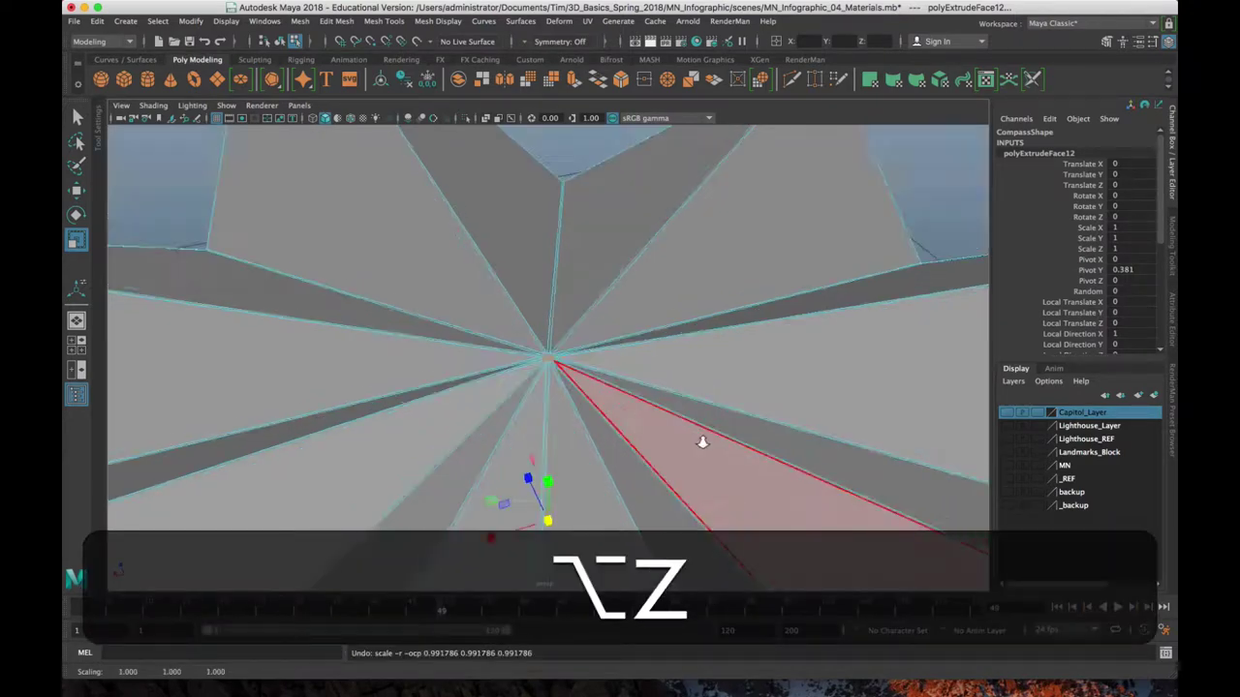
pyautogui.click(489, 468)
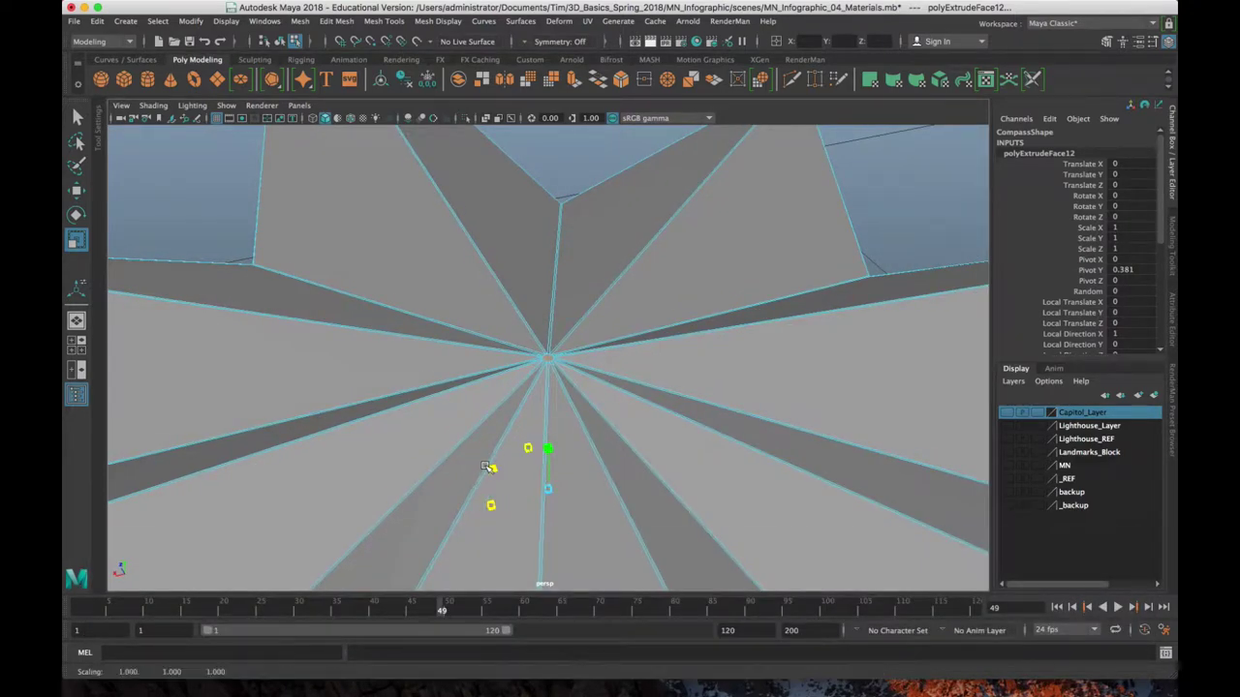
pyautogui.press('ctrl')
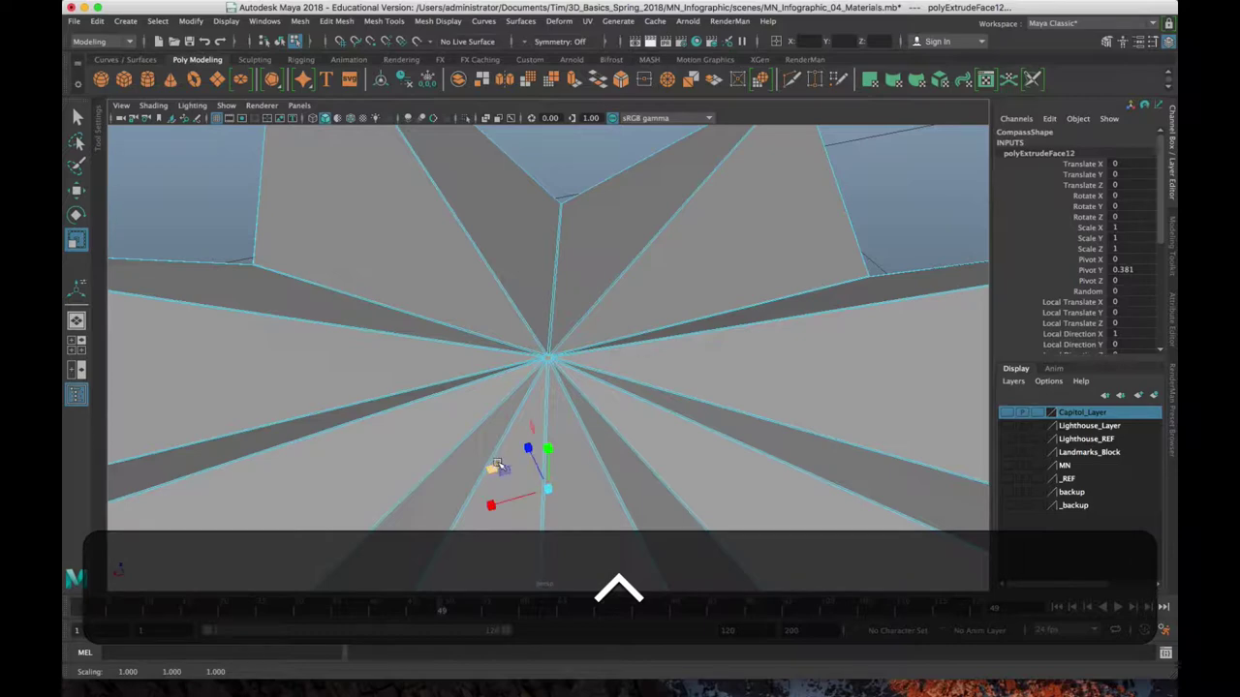
# - Display the Compass as a smooth mesh, return to object mode, deselect it, and check the smoothed shape
pyautogui.hotkey('ctrl', '3')
pyautogui.scroll(-3, 498, 464)
pyautogui.moveTo(591, 363); pyautogui.dragTo(658, 282, button='right')
pyautogui.click(836, 268)
pyautogui.keyDown('alt'); pyautogui.moveTo(701, 407); pyautogui.dragTo(669, 428); pyautogui.keyUp('alt')
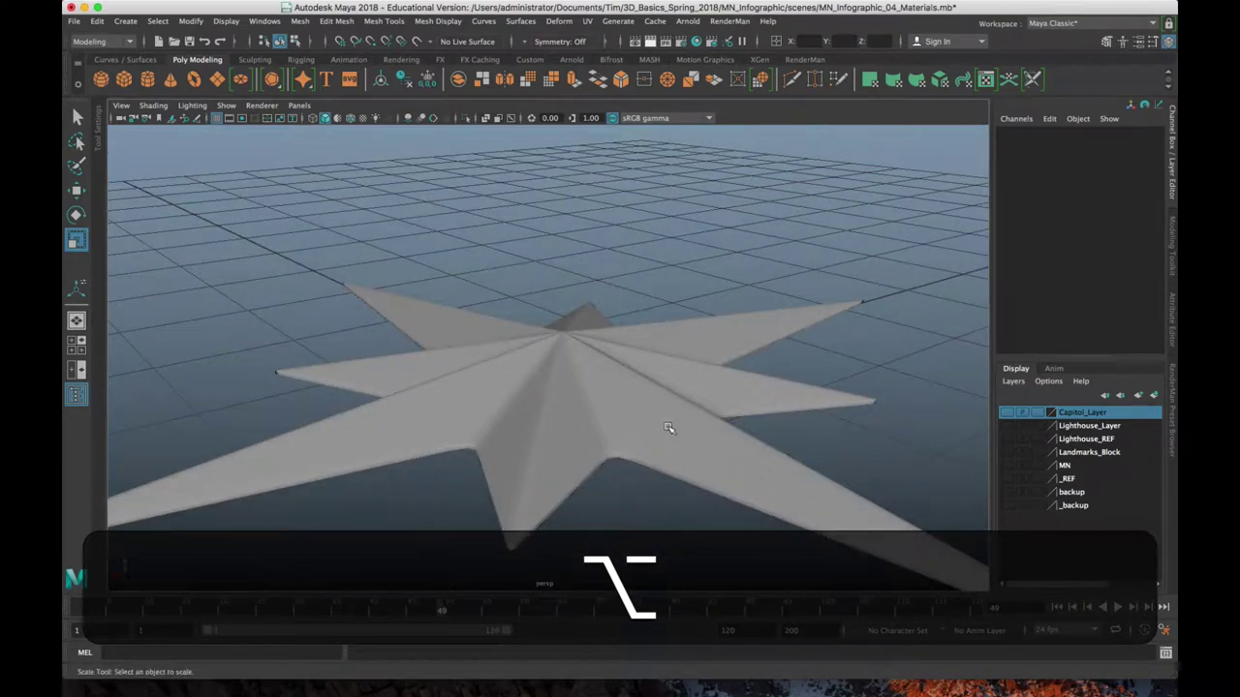
pyautogui.scroll(-3, 664, 432)
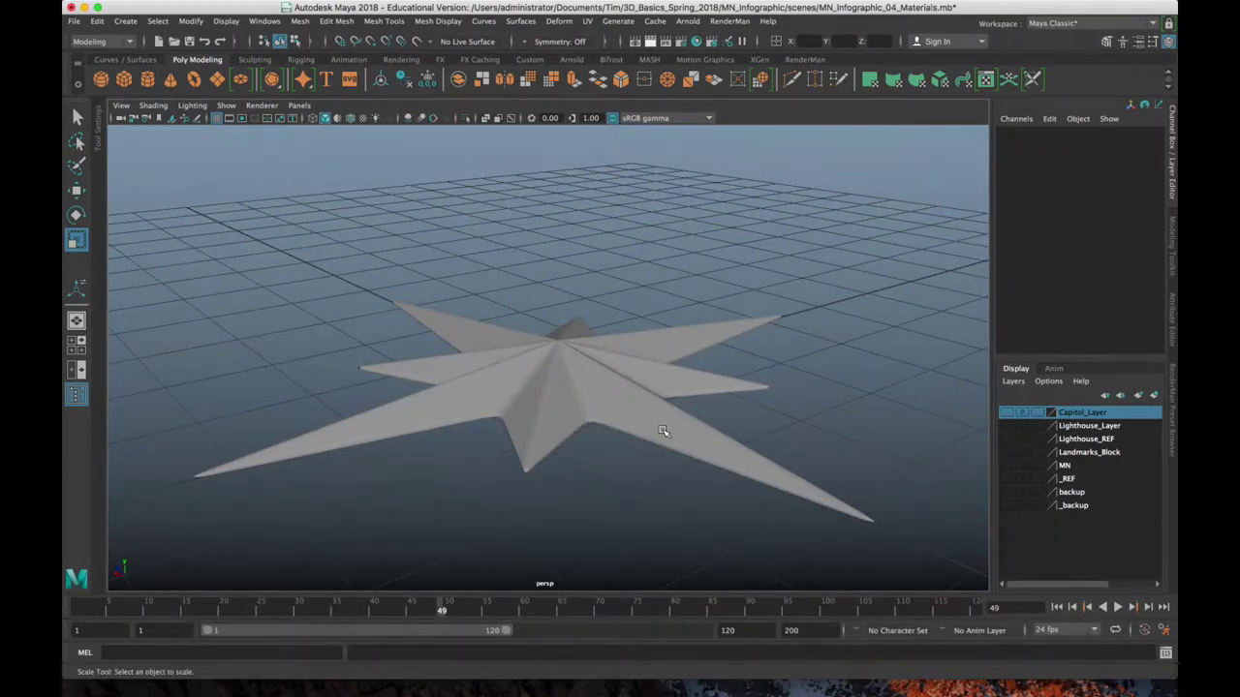
pyautogui.keyDown('alt'); pyautogui.moveTo(657, 428); pyautogui.dragTo(570, 400); pyautogui.keyUp('alt')
# - Raise the whole Compass above the grid to a Translate Y of 0.893
pyautogui.click(569, 400)
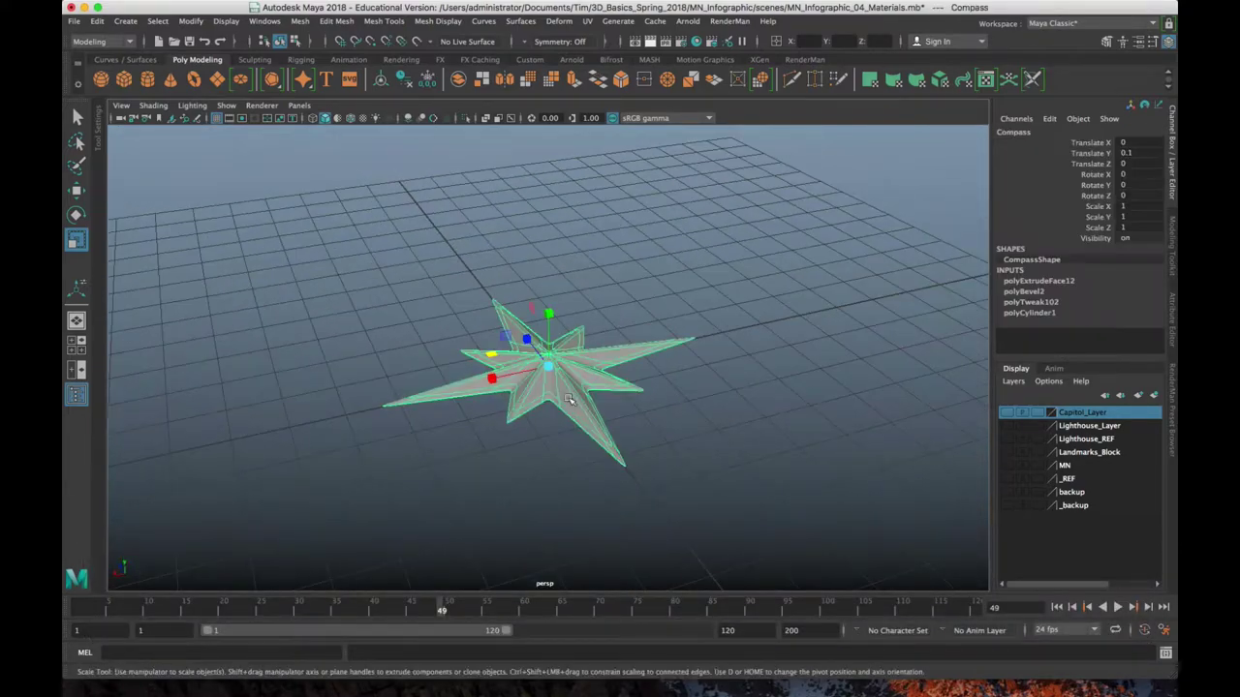
pyautogui.press('w')
pyautogui.hotkey('shift', 'w')
pyautogui.moveTo(553, 312); pyautogui.dragTo(558, 276)
pyautogui.keyDown('alt'); pyautogui.moveTo(473, 436); pyautogui.dragTo(479, 420); pyautogui.keyUp('alt')
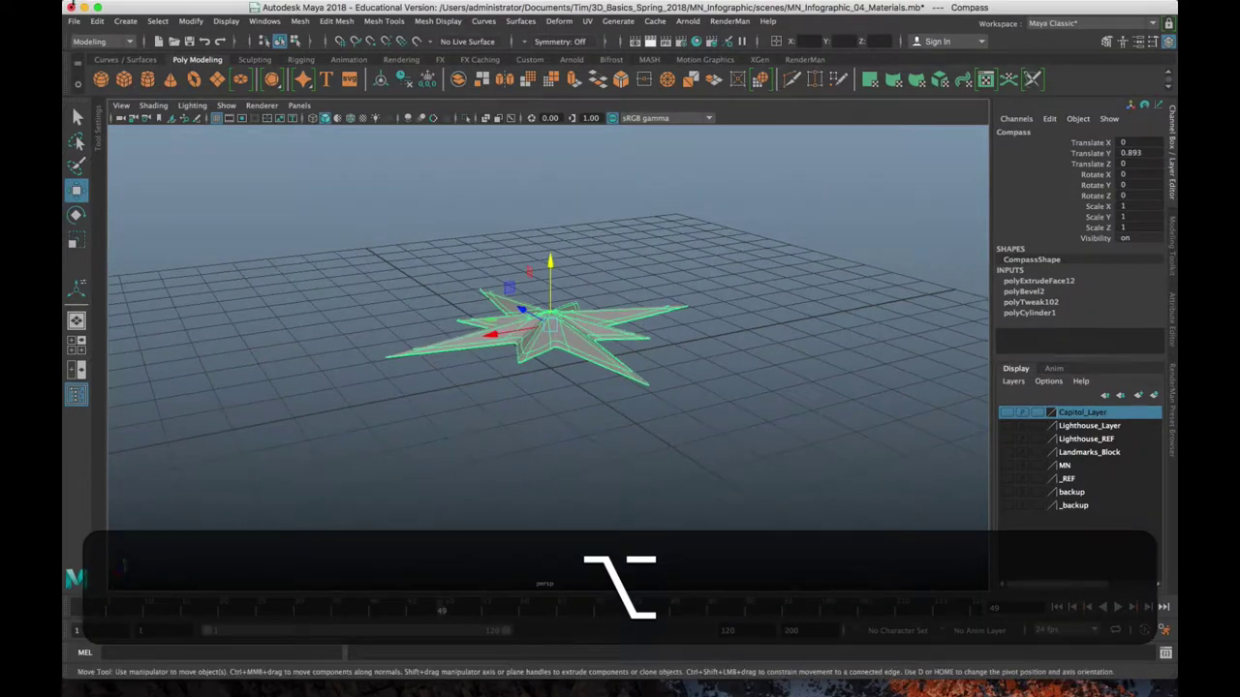
# - Create a polygon pipe primitive at the origin beneath the raised Compass
pyautogui.click(123, 21)
pyautogui.moveTo(190, 56)
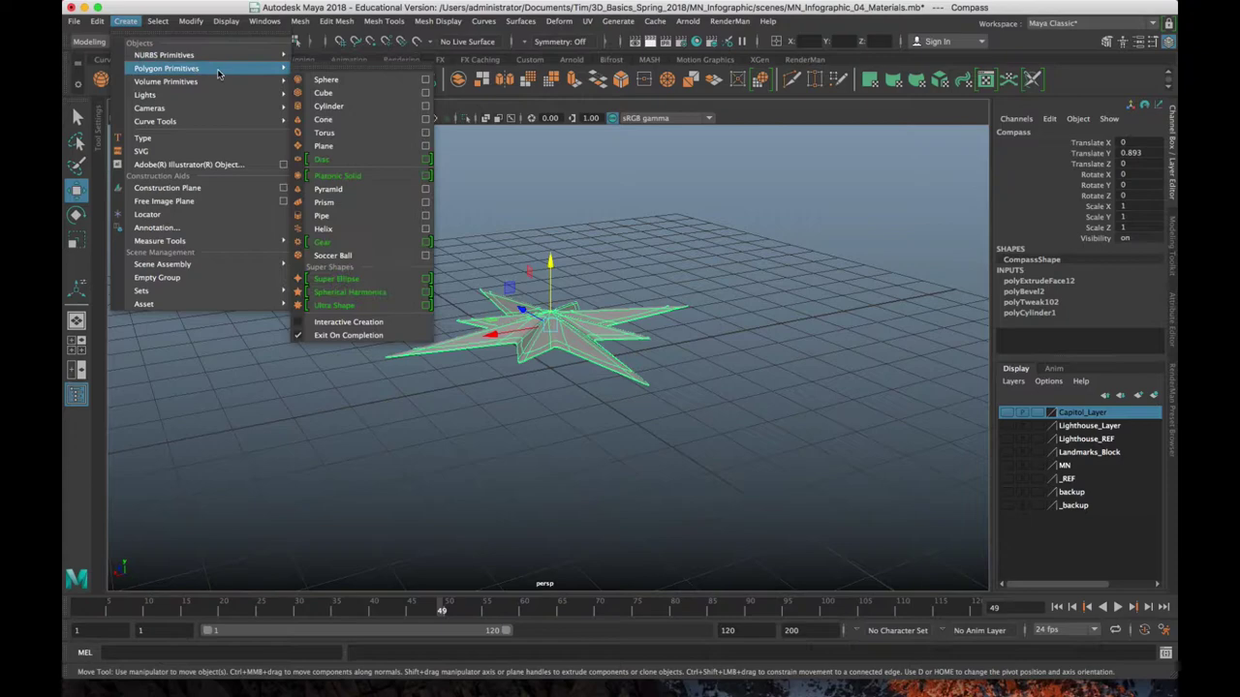
pyautogui.click(375, 216)
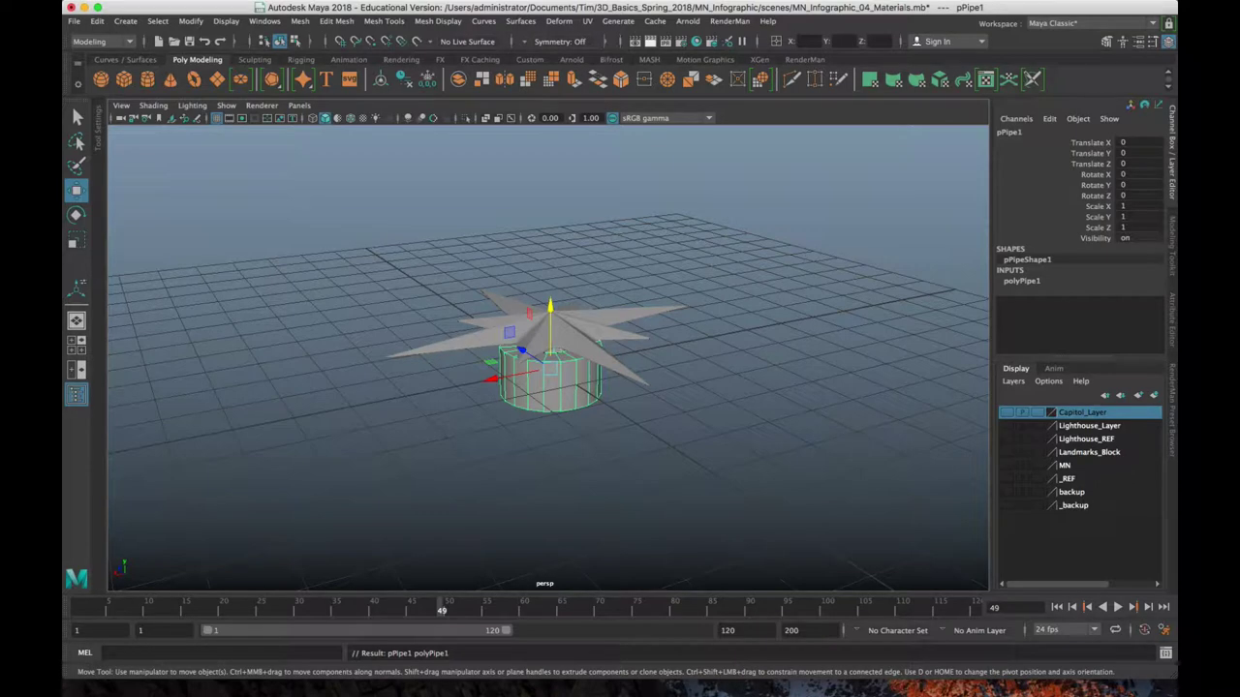
# - Set the pipe's axis subdivisions to 8
pyautogui.scroll(5, 564, 435)
pyautogui.keyDown('alt'); pyautogui.moveTo(566, 385); pyautogui.dragTo(574, 348, button='middle'); pyautogui.keyUp('alt')
pyautogui.keyDown('alt'); pyautogui.moveTo(573, 350); pyautogui.dragTo(593, 361); pyautogui.keyUp('alt')
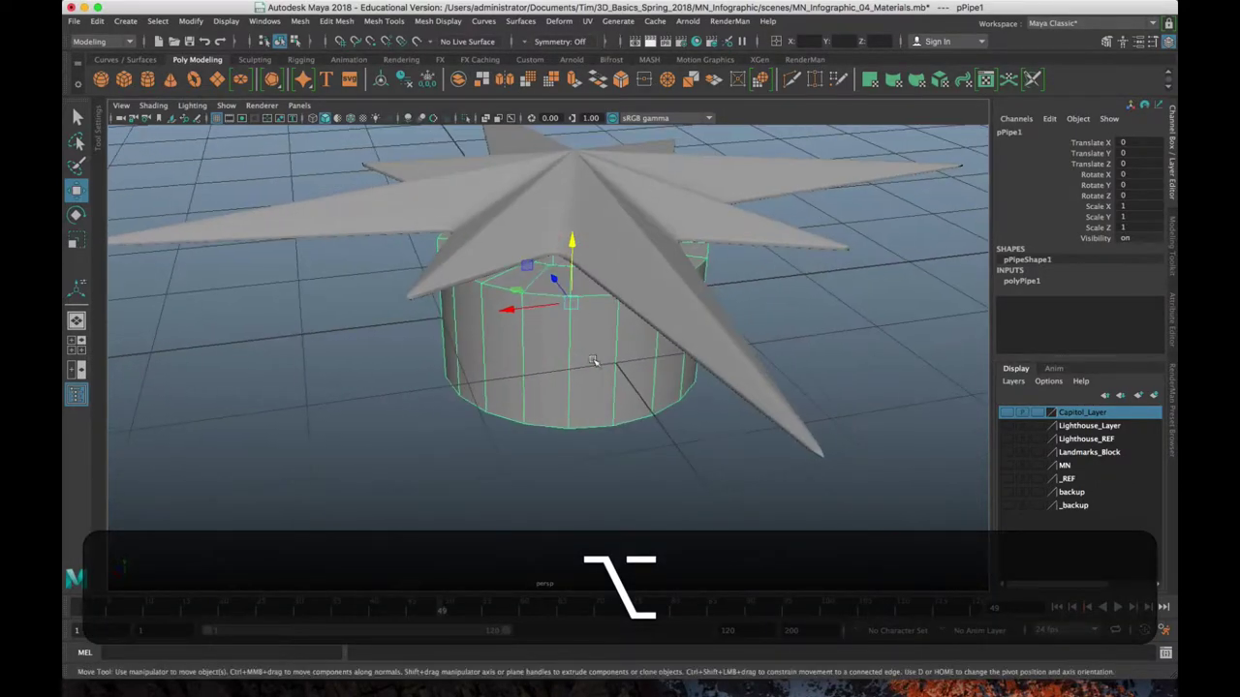
pyautogui.click(1023, 281)
pyautogui.click(1116, 324)
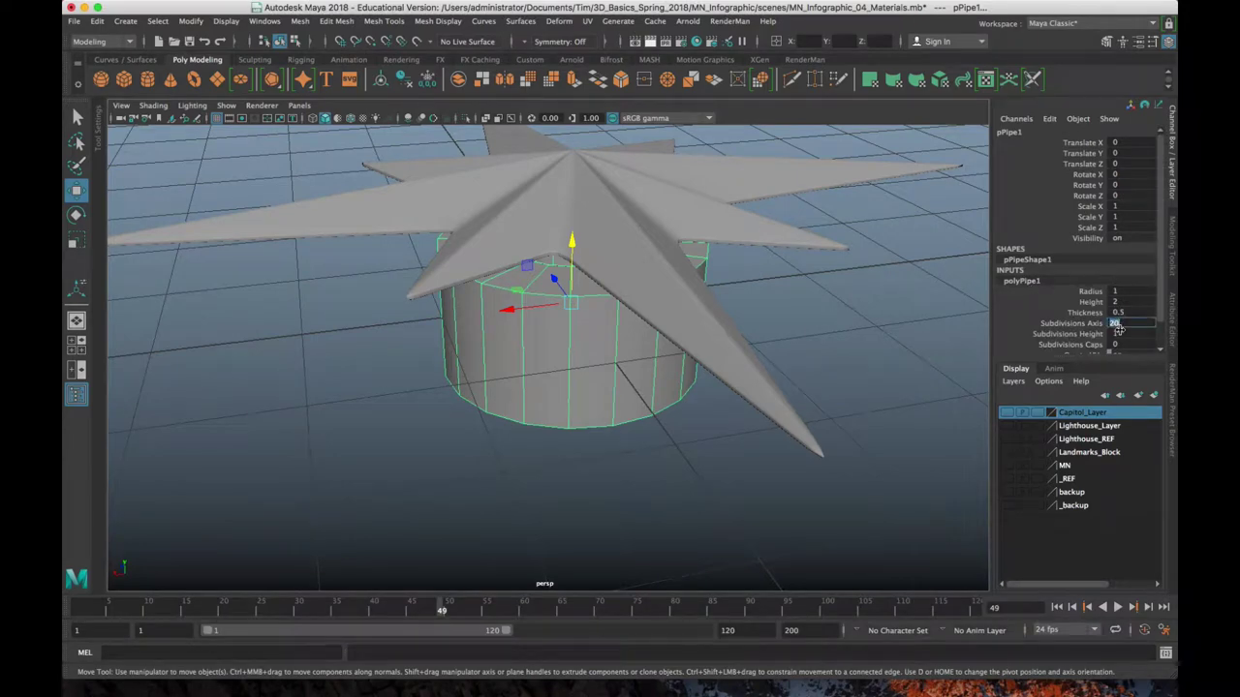
pyautogui.write('8')
pyautogui.press('Return')
pyautogui.scroll(5, 658, 360)
pyautogui.scroll(-7, 659, 362)
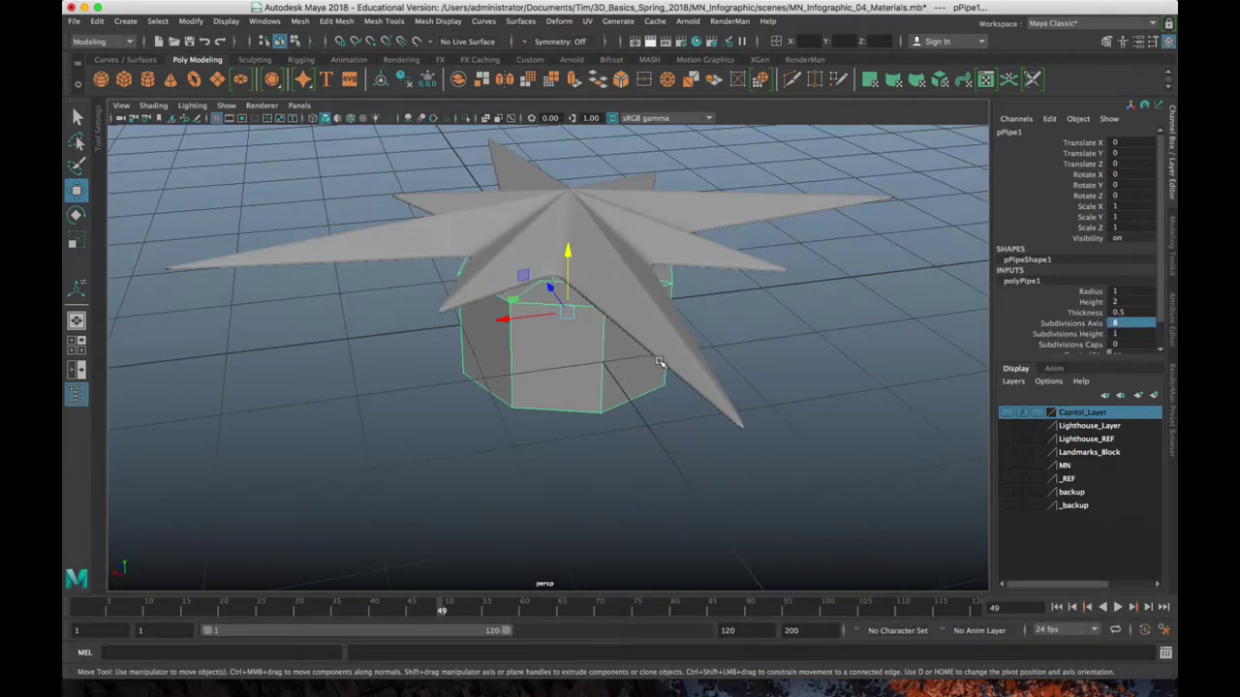
# - Flatten the pipe into a thin ring by setting its height to 0.1
pyautogui.press('alt')
pyautogui.click(1124, 301)
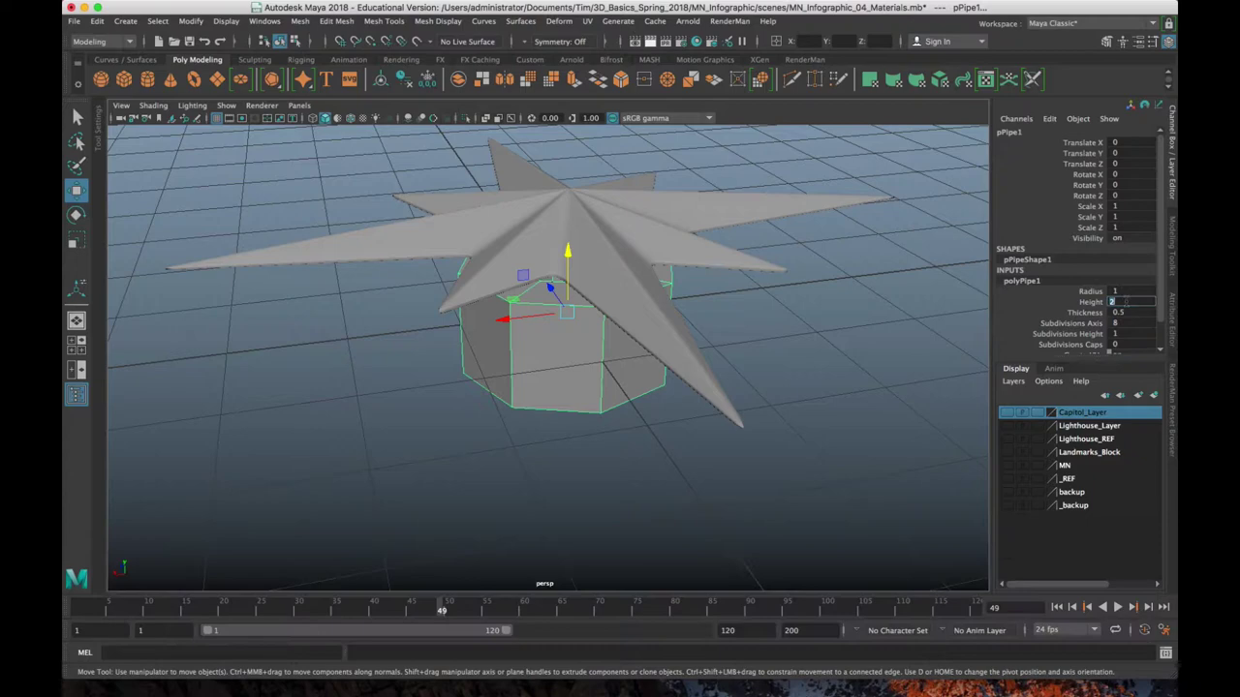
pyautogui.write('.')
pyautogui.press('Return')
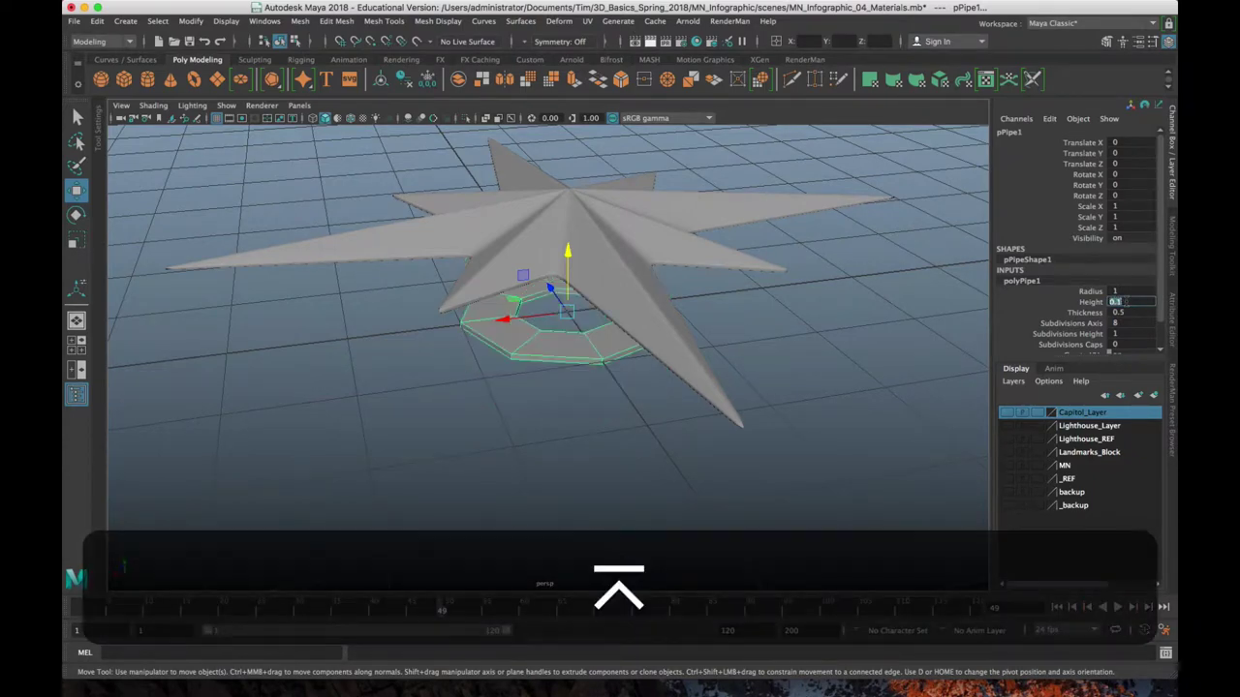
# - Enlarge the pipe ring's radius to 2.8 so it surrounds the short points of the star
pyautogui.keyDown('alt'); pyautogui.moveTo(608, 405); pyautogui.dragTo(766, 388); pyautogui.keyUp('alt')
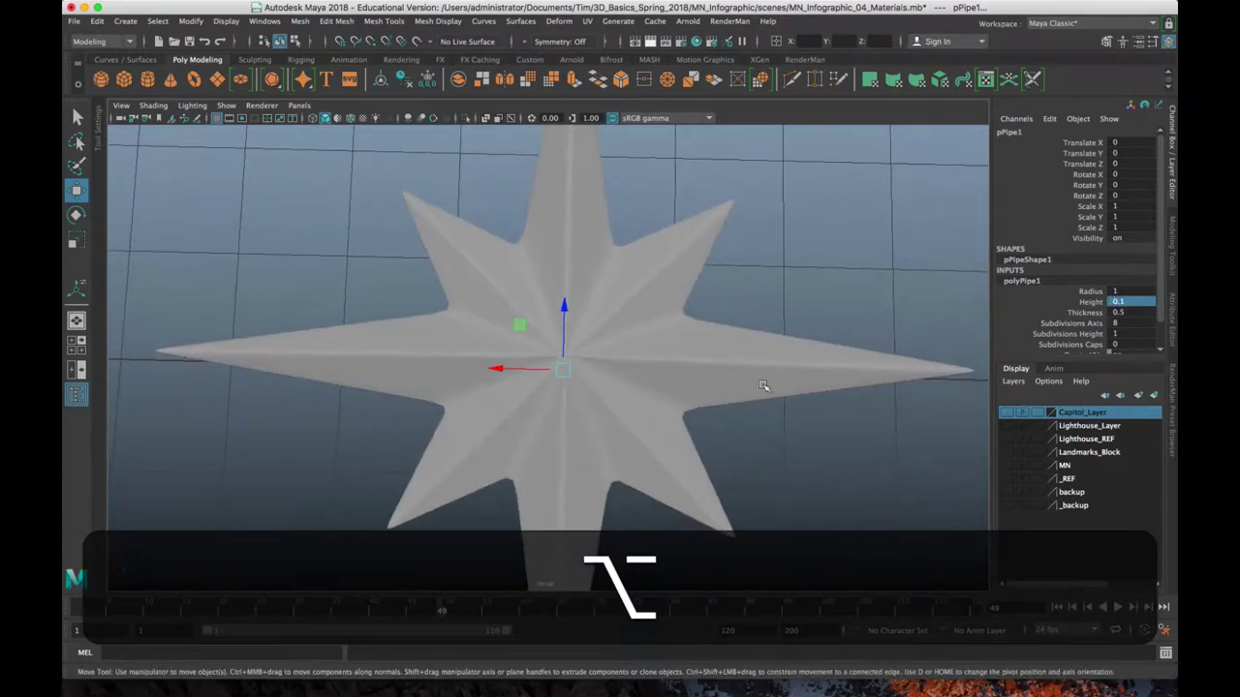
pyautogui.click(1091, 291)
pyautogui.scroll(-5, 706, 388)
pyautogui.moveTo(690, 420); pyautogui.dragTo(703, 416, button='middle')
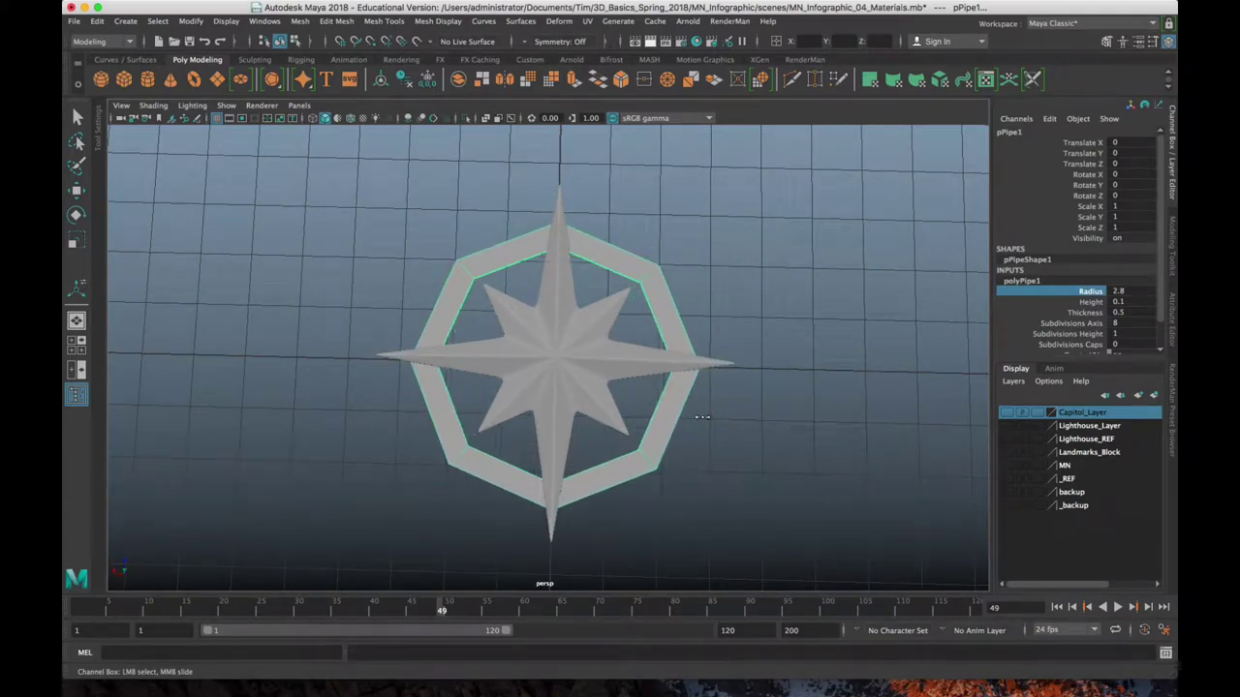
# - Increase the pipe ring's thickness to 0.9 and reduce its radius to 2.4
pyautogui.click(1085, 313)
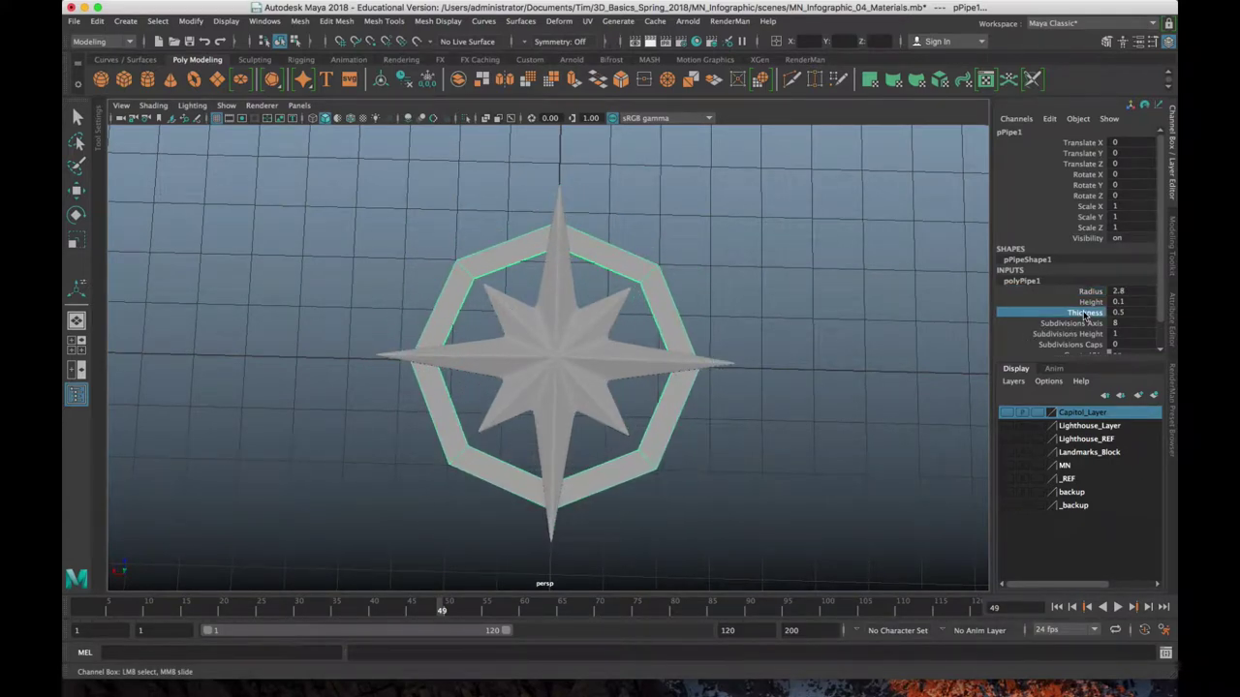
pyautogui.moveTo(881, 322); pyautogui.dragTo(886, 325, button='middle')
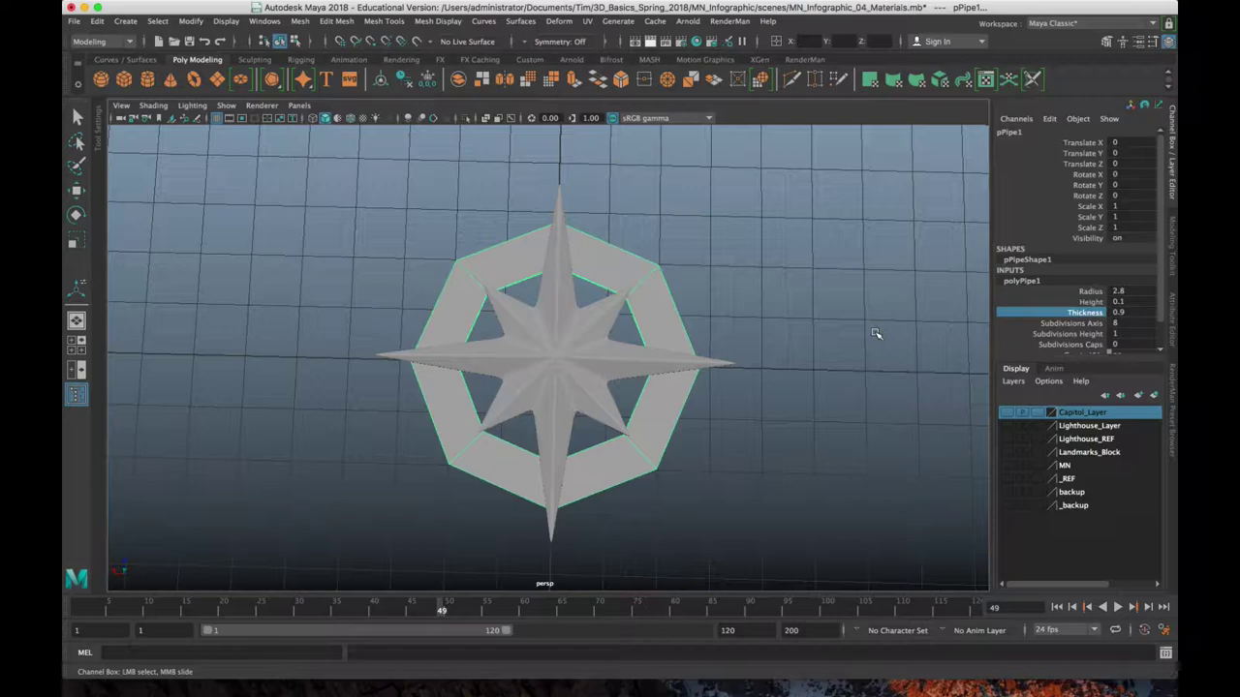
pyautogui.click(1090, 291)
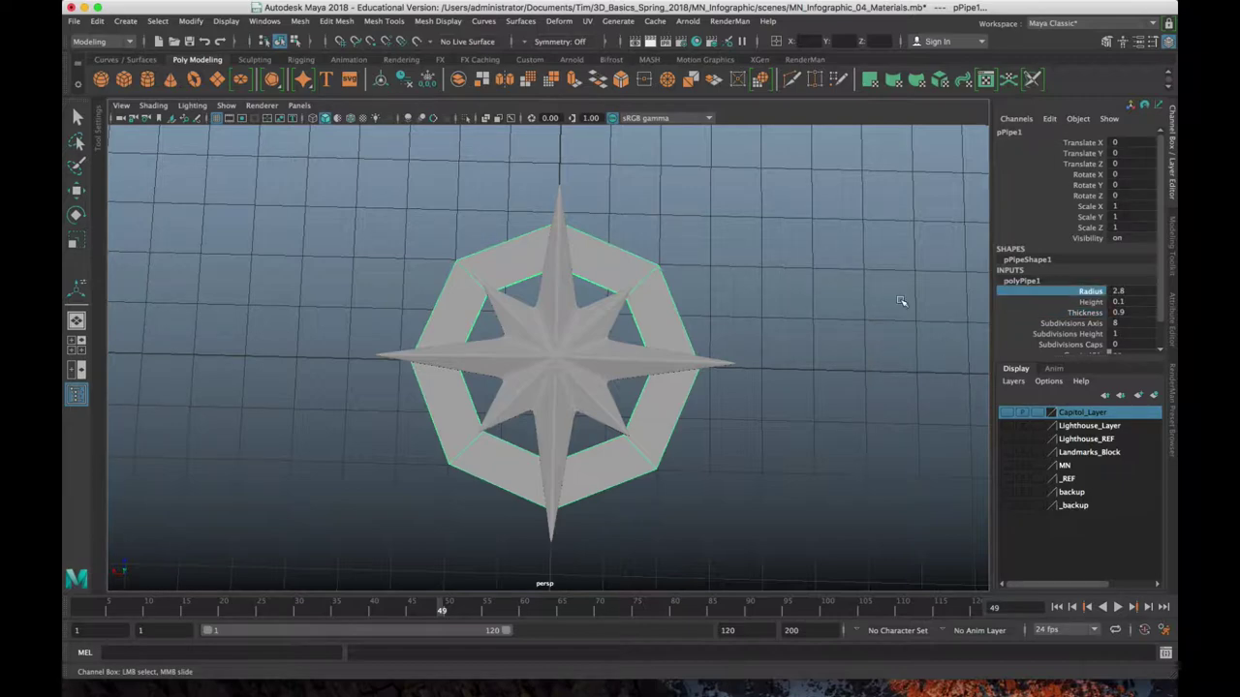
pyautogui.moveTo(897, 297); pyautogui.dragTo(899, 300, button='middle')
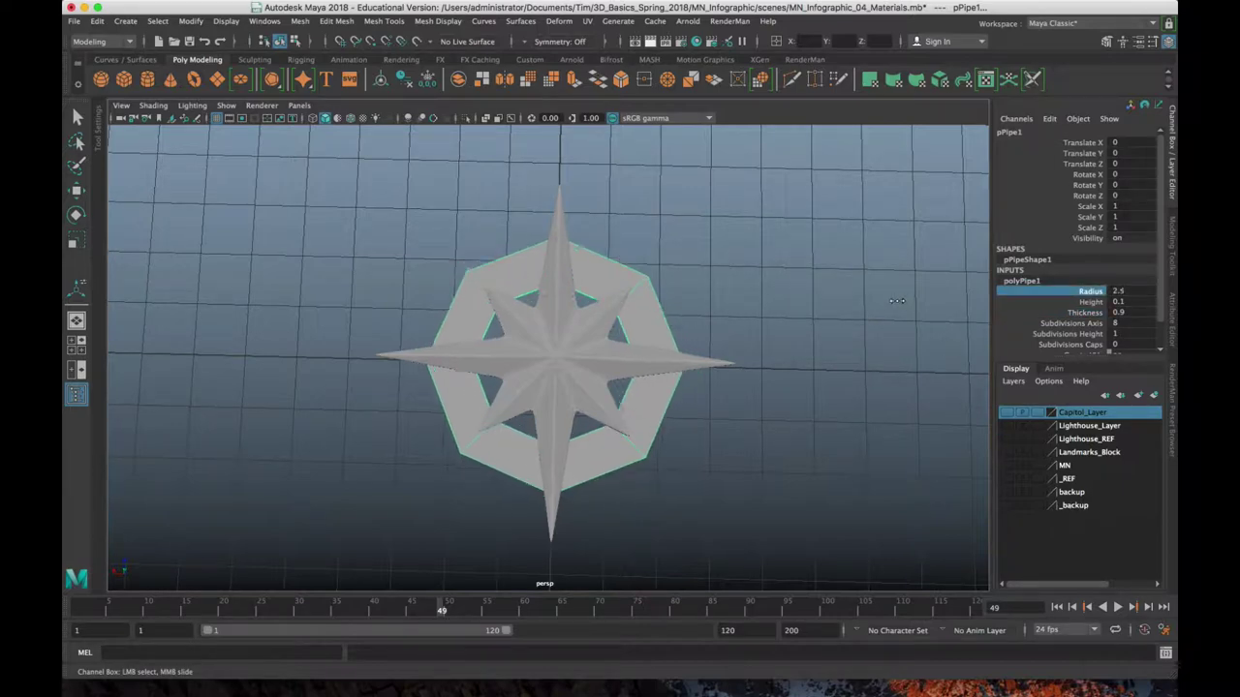
# - Select the Compass and move its pivot down to the star's underside with point snapping
pyautogui.keyDown('alt'); pyautogui.moveTo(691, 479); pyautogui.dragTo(458, 272); pyautogui.keyUp('alt')
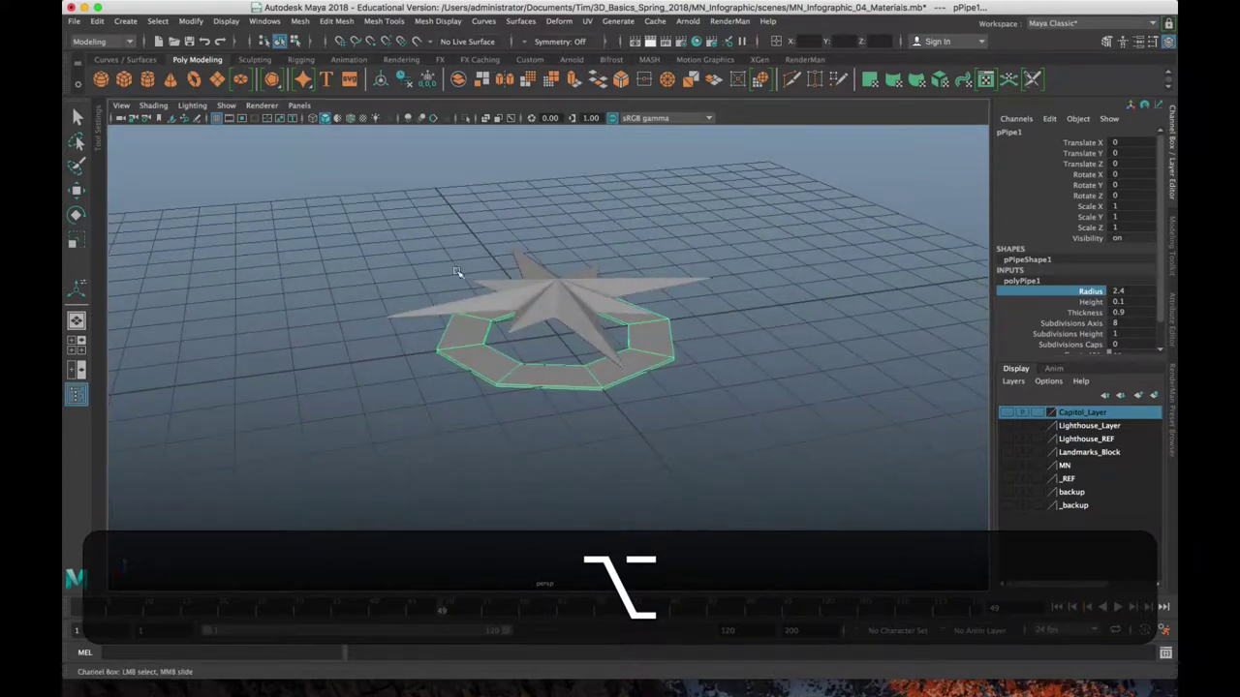
pyautogui.keyDown('alt'); pyautogui.moveTo(541, 295); pyautogui.dragTo(549, 368); pyautogui.keyUp('alt')
pyautogui.click(546, 339)
pyautogui.scroll(5, 551, 305)
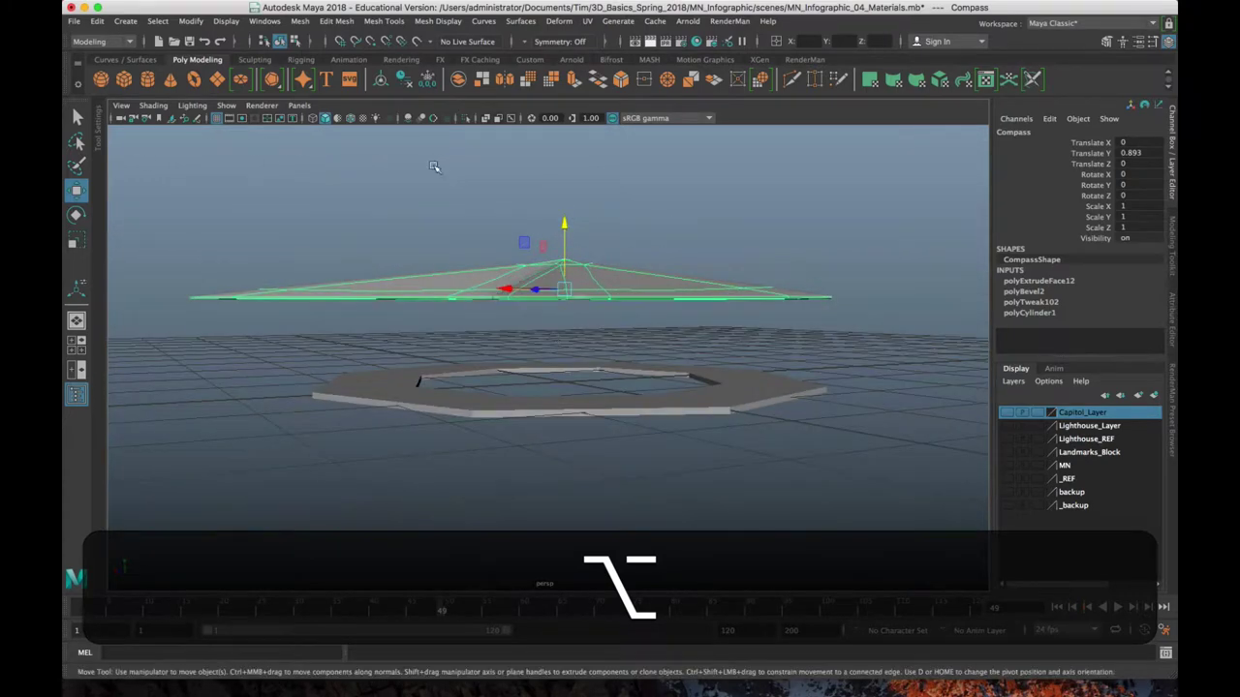
pyautogui.click(370, 41)
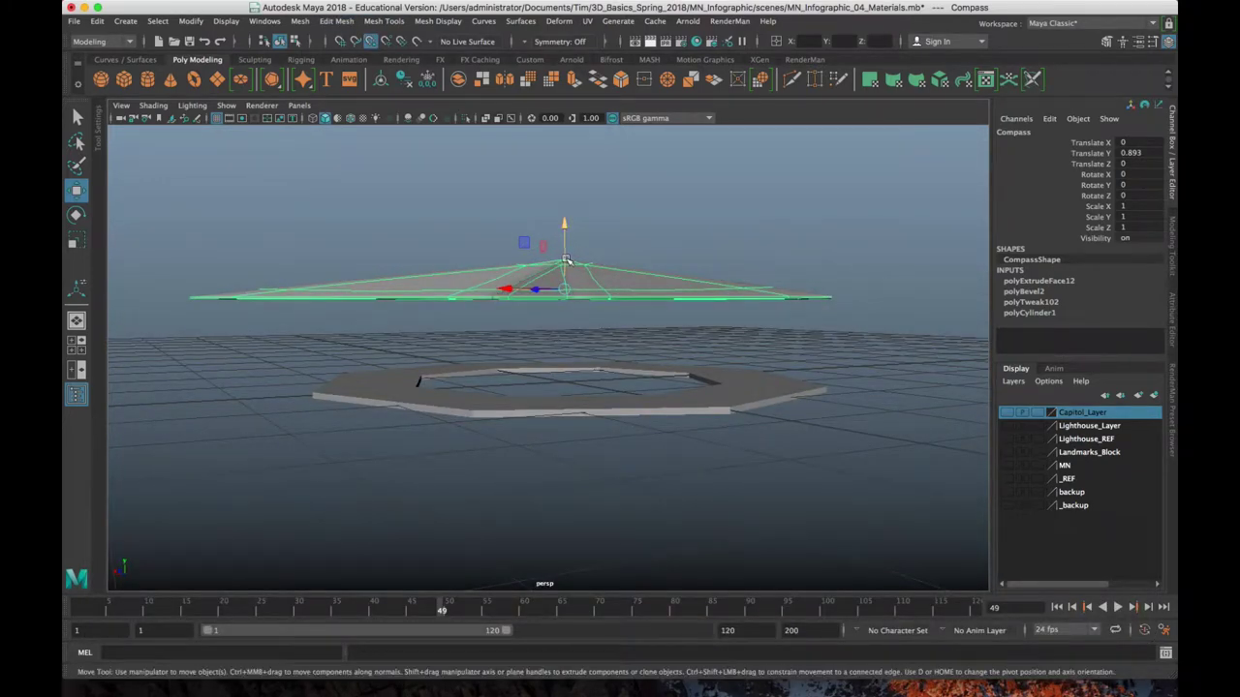
pyautogui.press('d')
pyautogui.moveTo(565, 243); pyautogui.dragTo(507, 298)
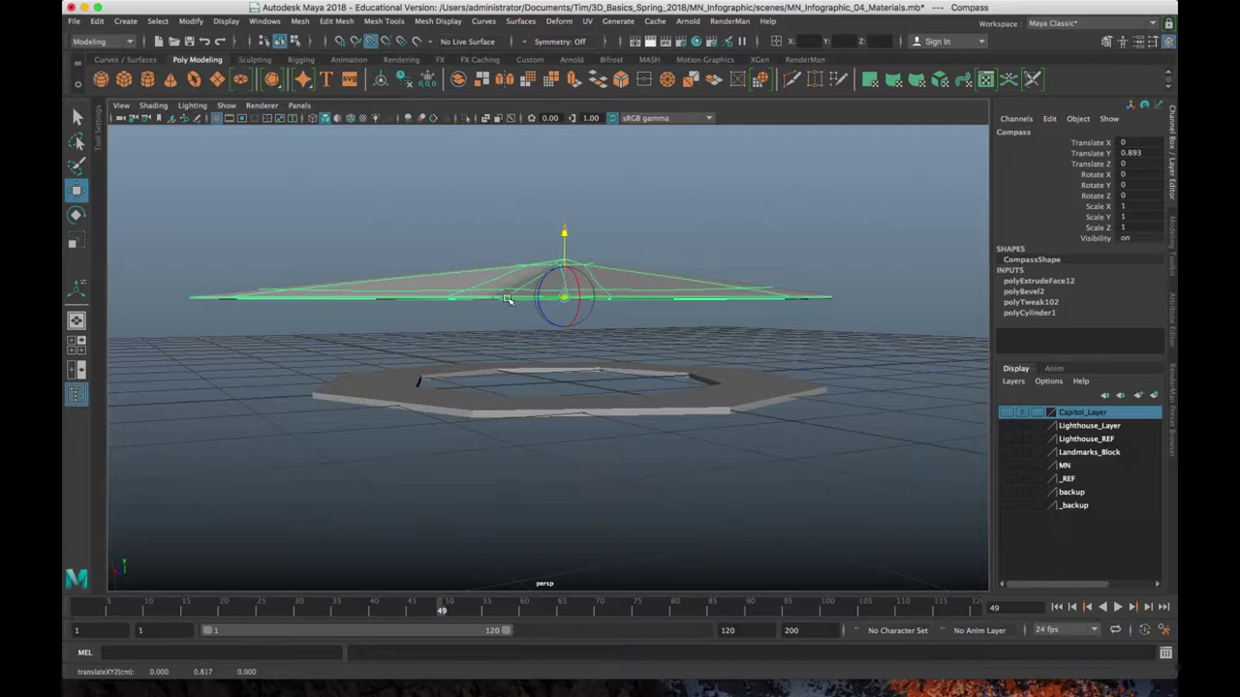
pyautogui.keyDown('alt'); pyautogui.moveTo(508, 301); pyautogui.dragTo(547, 322, button='right'); pyautogui.keyUp('alt')
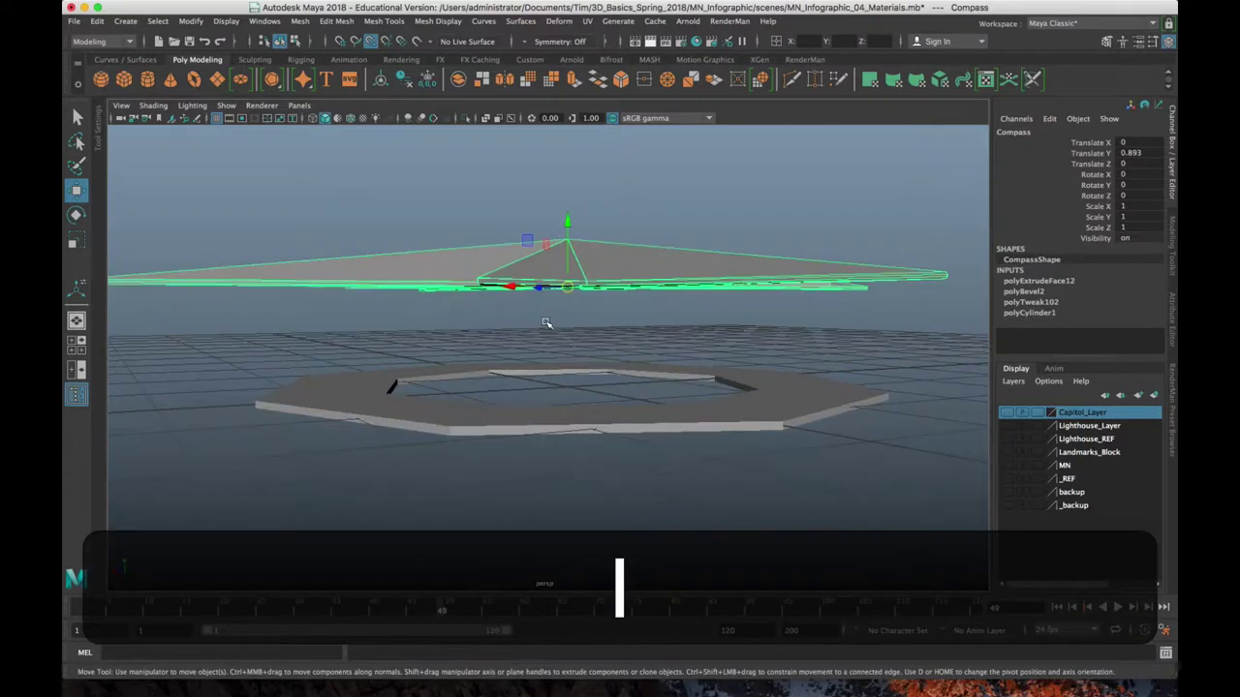
pyautogui.scroll(3, 546, 322)
pyautogui.press('d')
pyautogui.moveTo(575, 197); pyautogui.dragTo(584, 260)
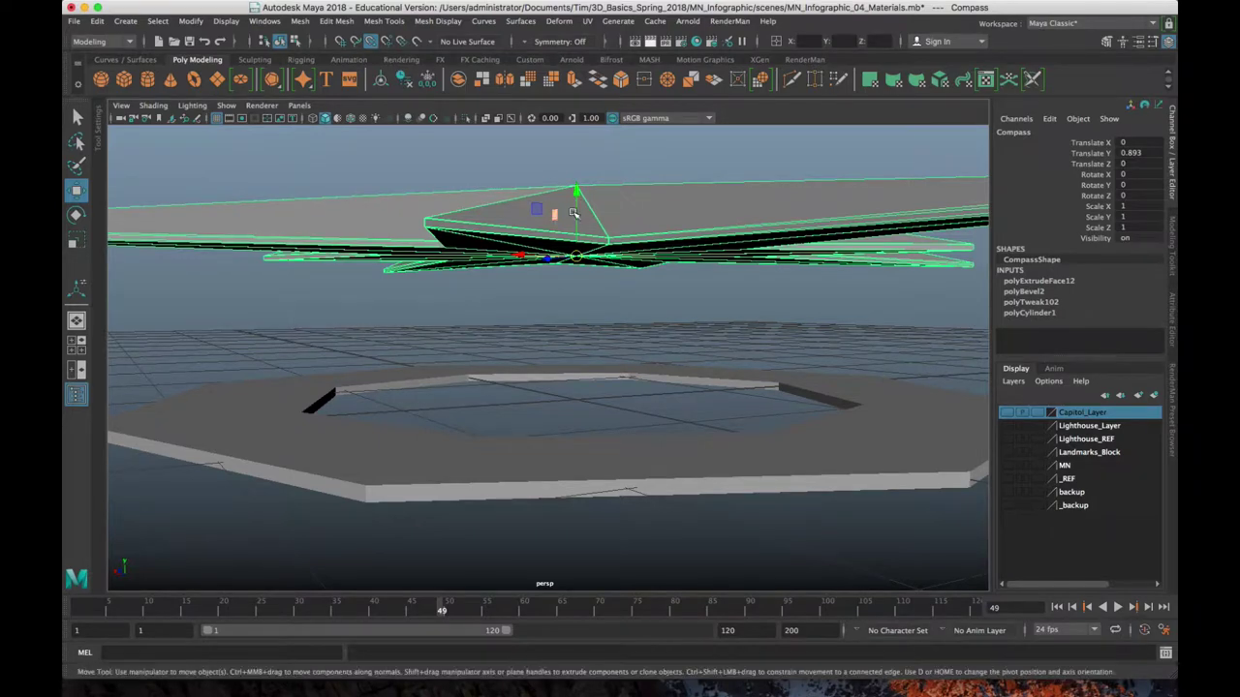
# - Snap the Compass down onto the pipe ring, at a Translate Y of 0.125
pyautogui.moveTo(576, 201); pyautogui.dragTo(368, 485)
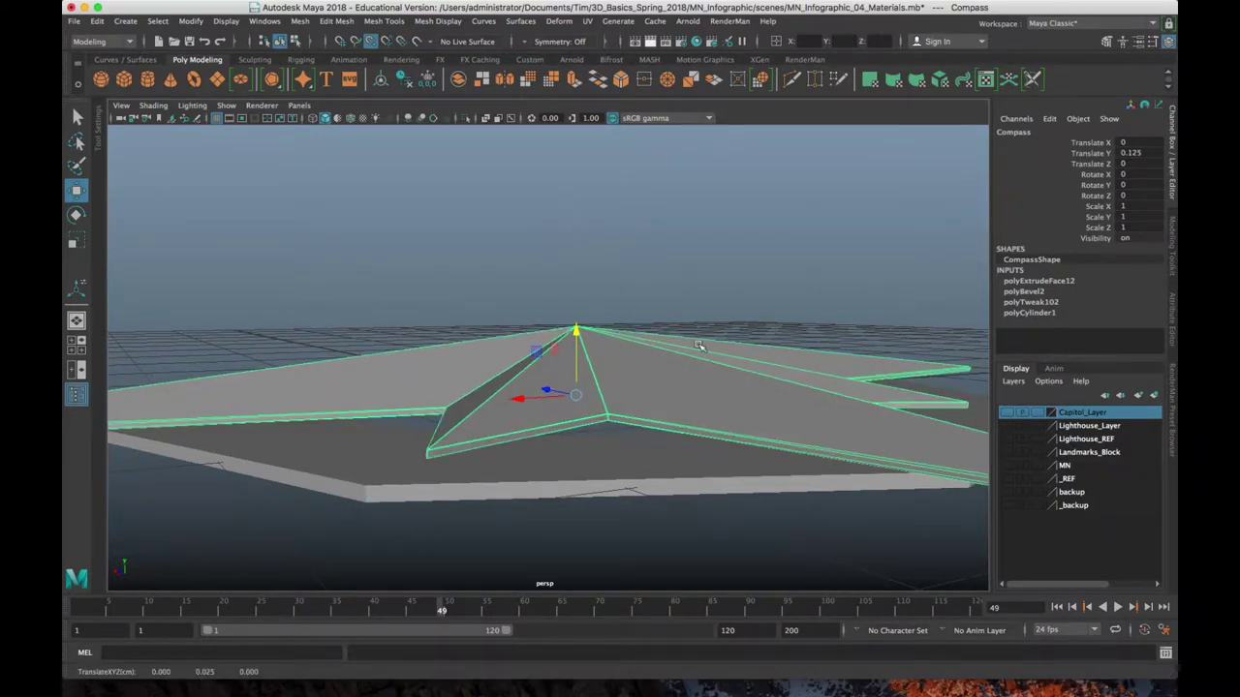
pyautogui.keyDown('alt'); pyautogui.moveTo(651, 340); pyautogui.dragTo(551, 443); pyautogui.keyUp('alt')
pyautogui.keyDown('alt'); pyautogui.scroll(-5, 559, 442); pyautogui.keyUp('alt')
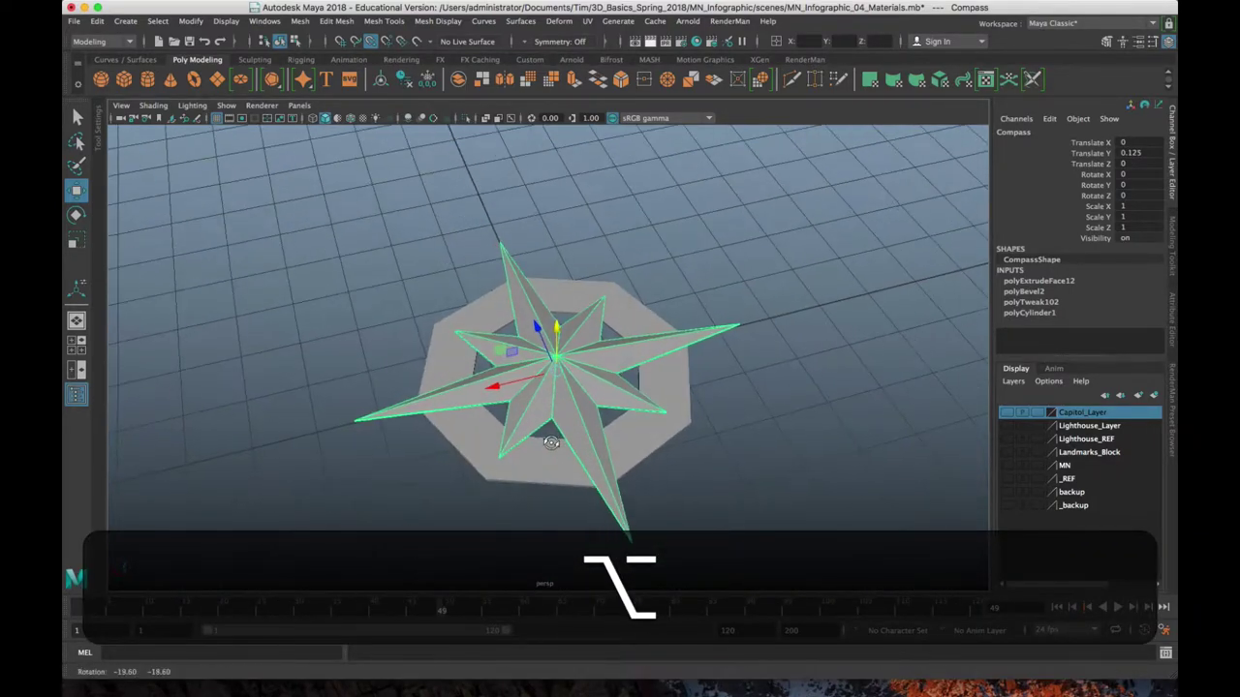
# - Preview the pipe ring as a smooth mesh, then return it to the unsmoothed display
pyautogui.click(541, 489)
pyautogui.click(549, 475)
pyautogui.press('3')
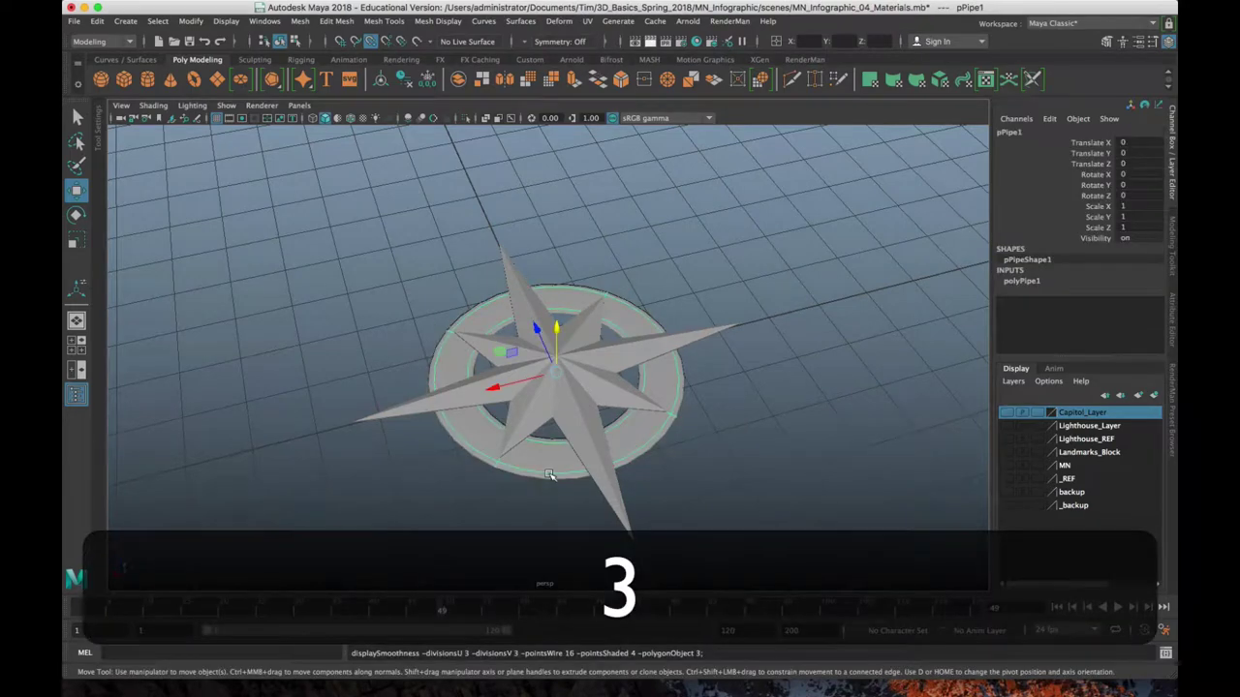
pyautogui.press('1')
# - Switch the pipe ring to edge mode and set up the Insert Edge Loop Tool with Equal distance from edge
pyautogui.keyDown('alt'); pyautogui.moveTo(550, 474); pyautogui.dragTo(553, 526, button='right'); pyautogui.keyUp('alt')
pyautogui.keyDown('alt'); pyautogui.moveTo(553, 526); pyautogui.dragTo(592, 443); pyautogui.keyUp('alt')
pyautogui.press('F10')
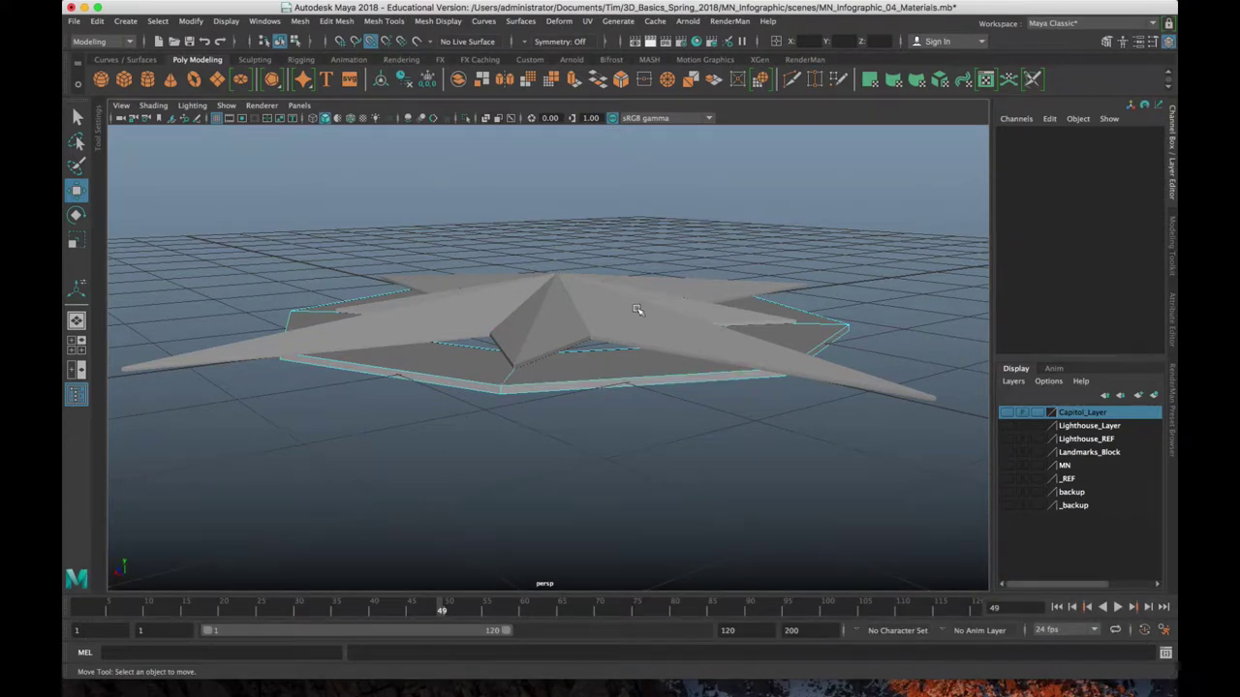
pyautogui.keyDown('alt'); pyautogui.moveTo(639, 308); pyautogui.dragTo(620, 436); pyautogui.keyUp('alt')
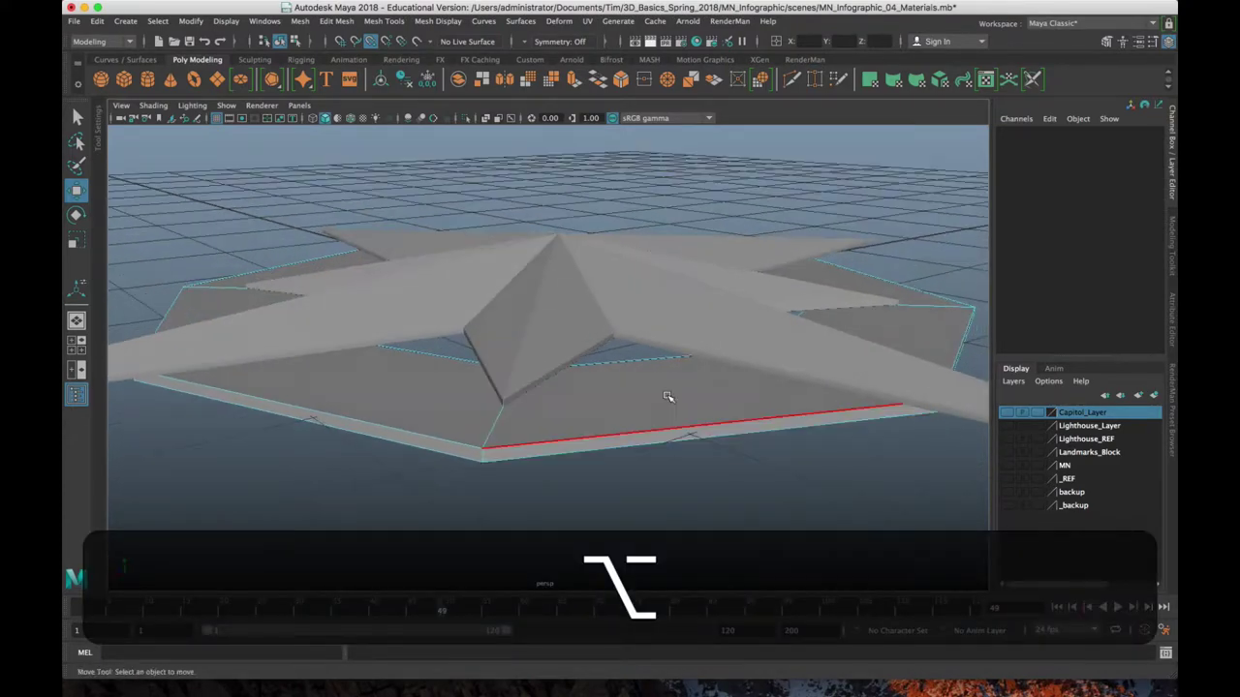
pyautogui.click(675, 412)
pyautogui.keyDown('shift'); pyautogui.rightClick(492, 423); pyautogui.keyUp('shift')
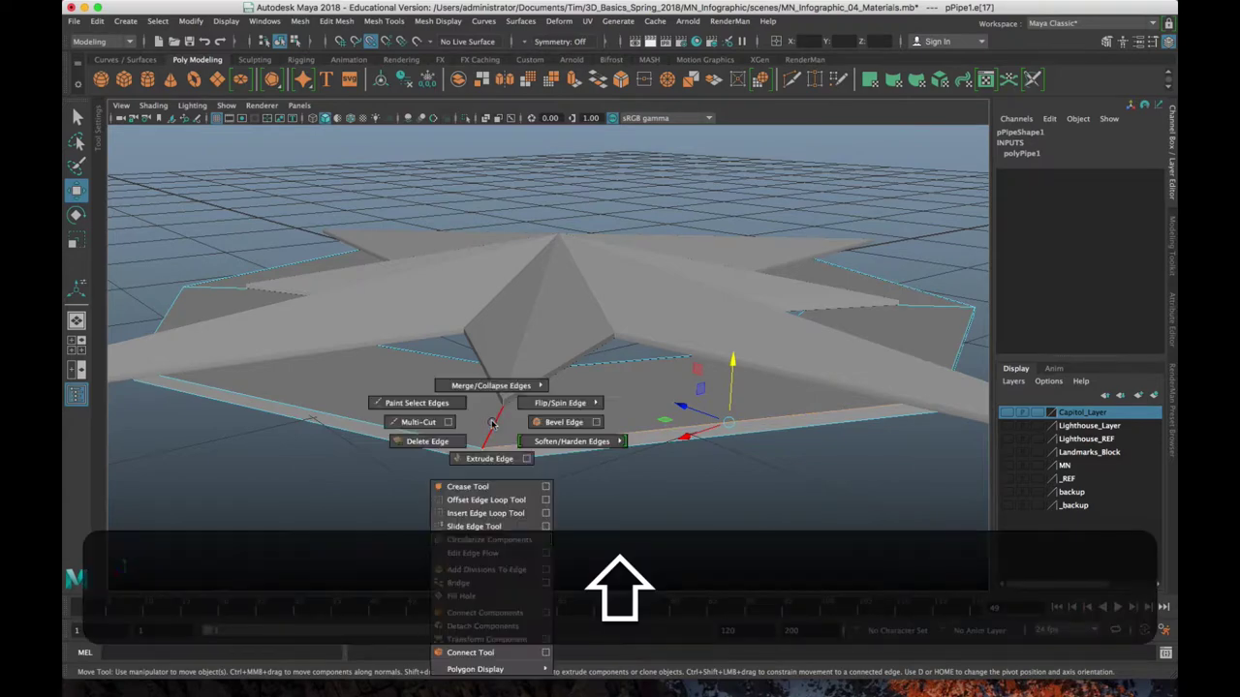
pyautogui.click(498, 513)
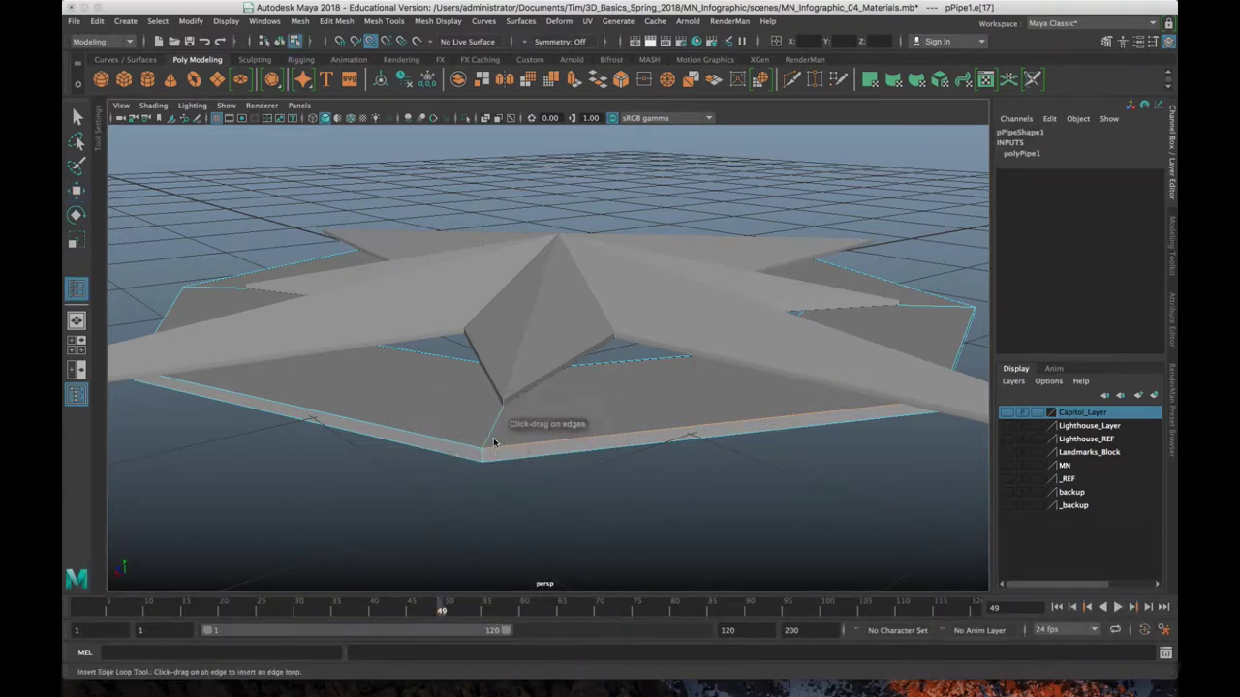
pyautogui.doubleClick(75, 291)
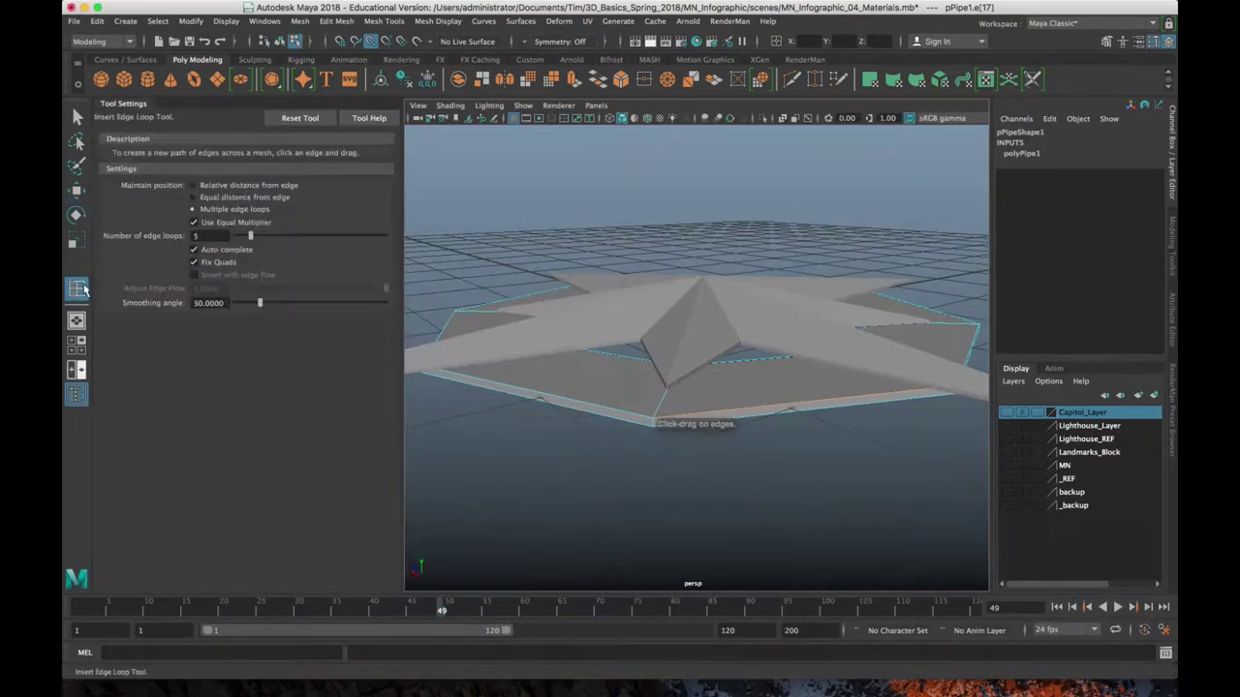
# - Insert edge loops close to the outer and inner rims of the ring's top face and on its outer side
pyautogui.keyDown('alt'); pyautogui.moveTo(629, 349); pyautogui.dragTo(641, 398); pyautogui.keyUp('alt')
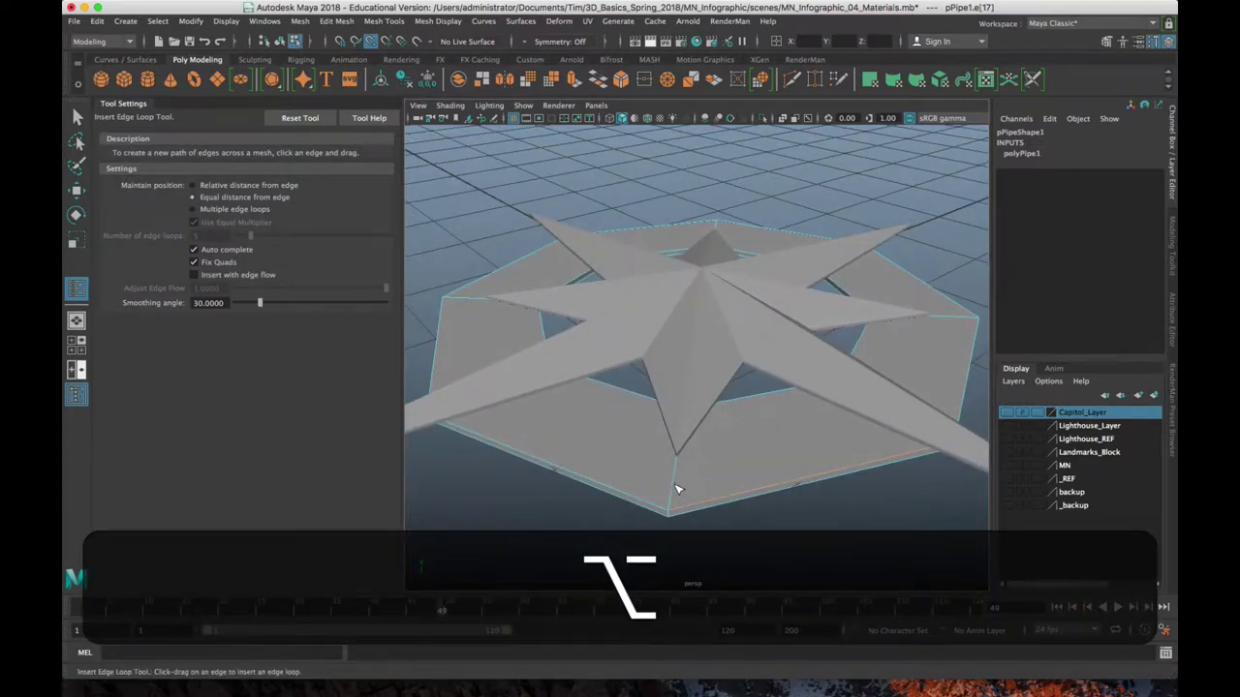
pyautogui.moveTo(674, 504); pyautogui.dragTo(717, 456)
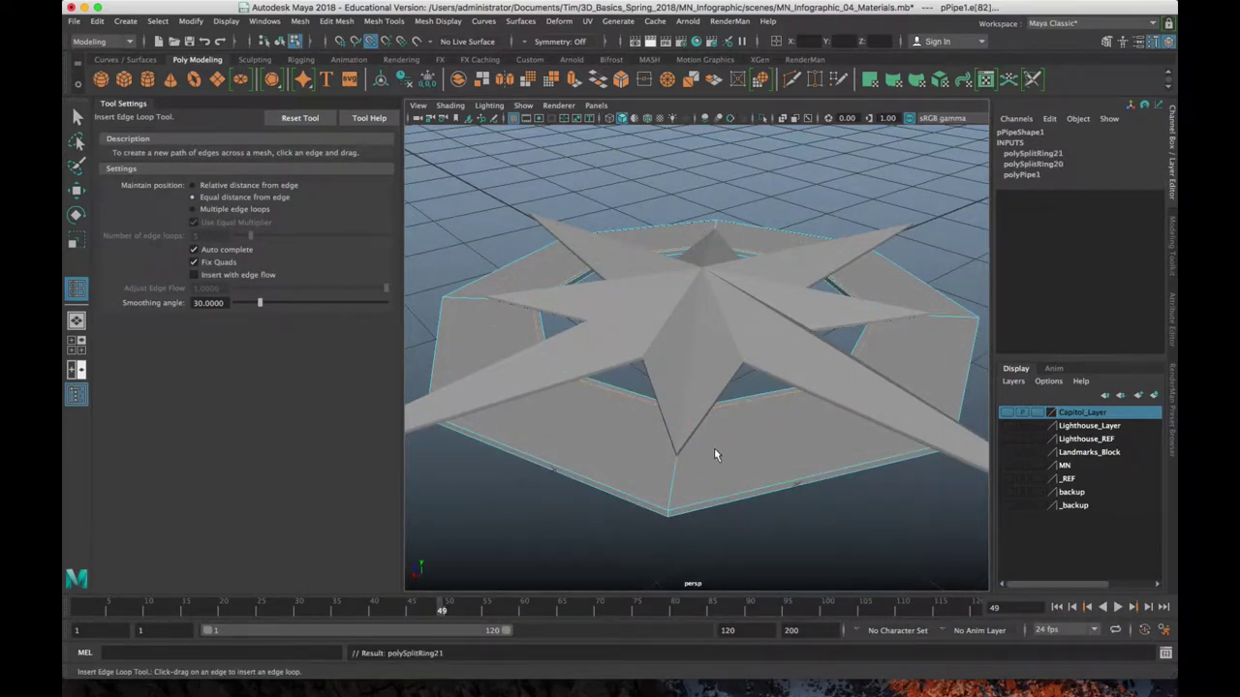
pyautogui.click(668, 516)
pyautogui.keyDown('alt'); pyautogui.moveTo(613, 295); pyautogui.dragTo(655, 356); pyautogui.keyUp('alt')
pyautogui.press('z')
pyautogui.click(671, 341)
pyautogui.press('z')
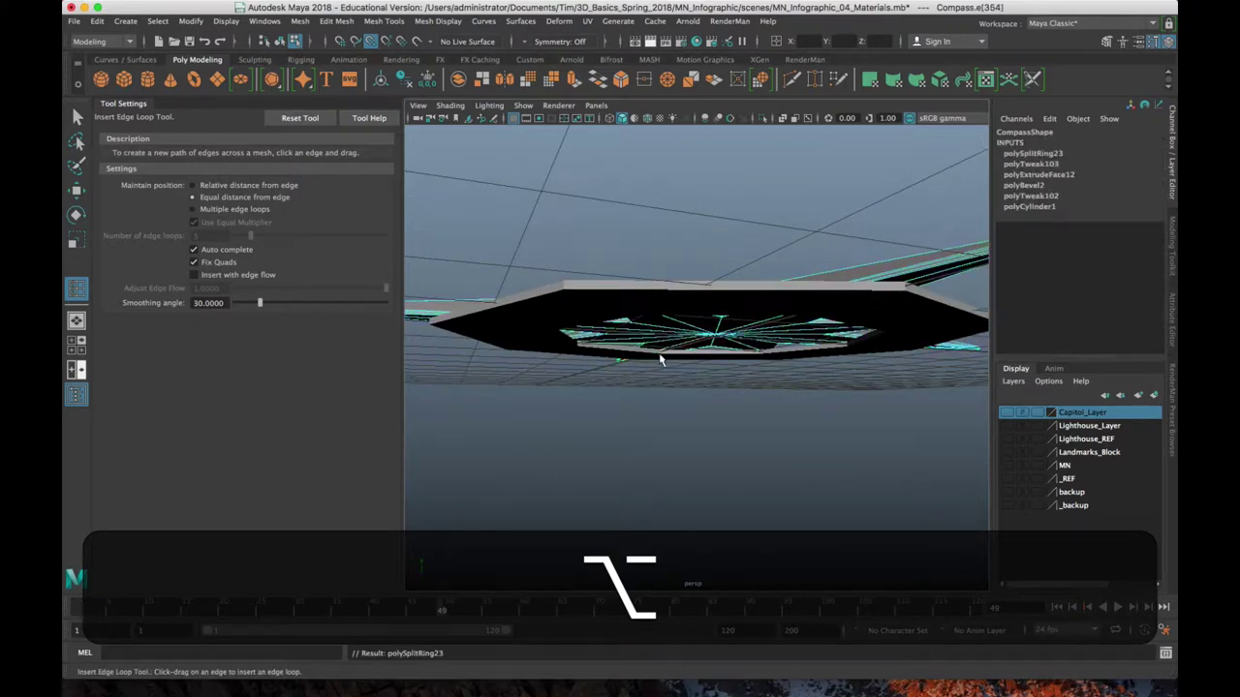
pyautogui.press('z')
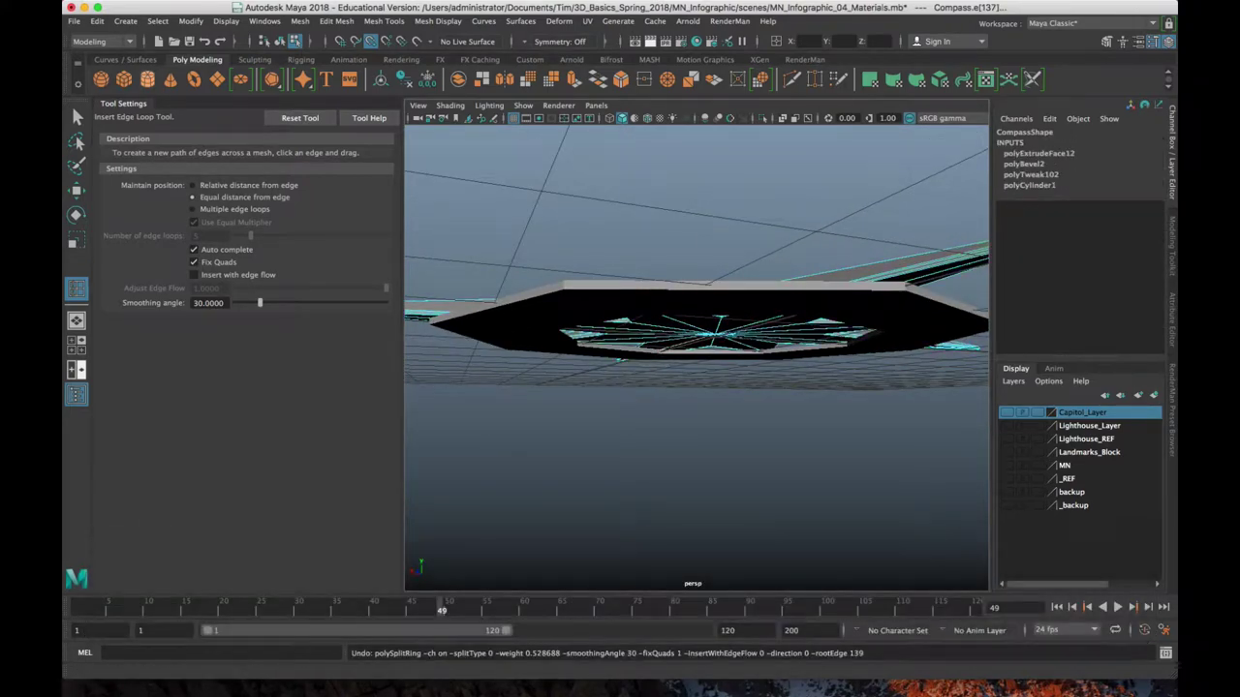
# - Reselect the pipe ring's edges from underneath and insert an edge loop around its inner wall
pyautogui.scroll(5, 606, 331)
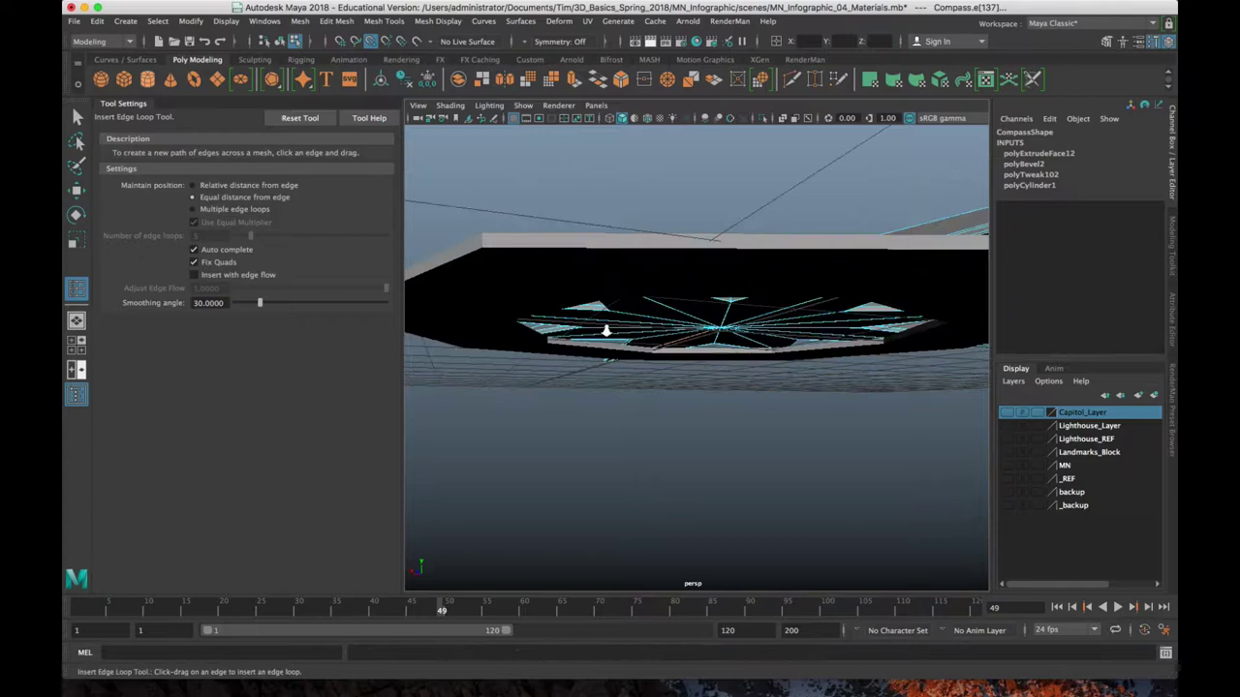
pyautogui.press('q')
pyautogui.click(691, 360)
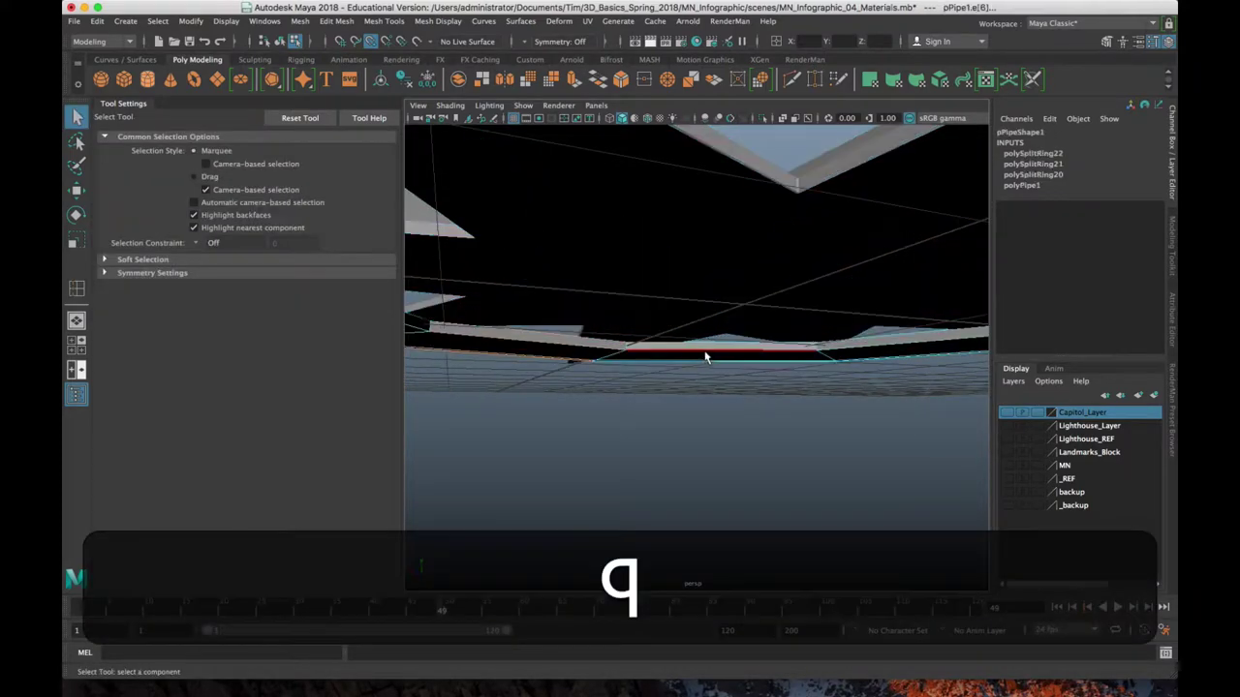
pyautogui.moveTo(707, 301); pyautogui.dragTo(705, 271, button='right')
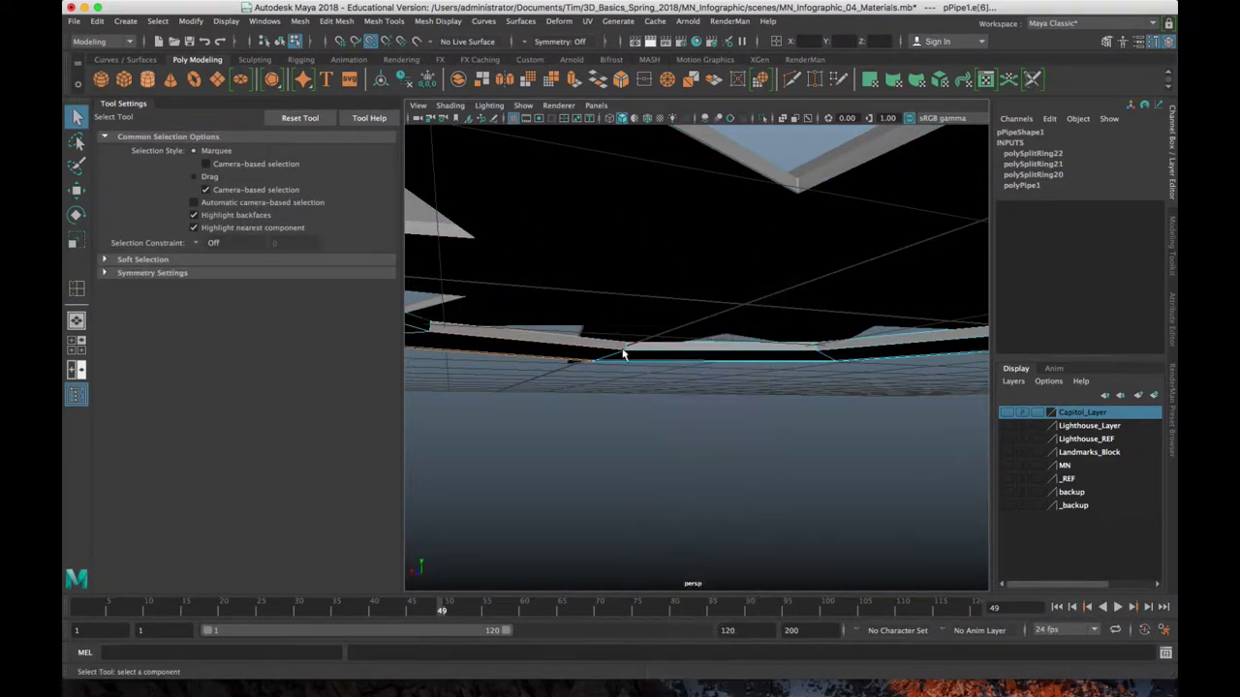
pyautogui.click(75, 292)
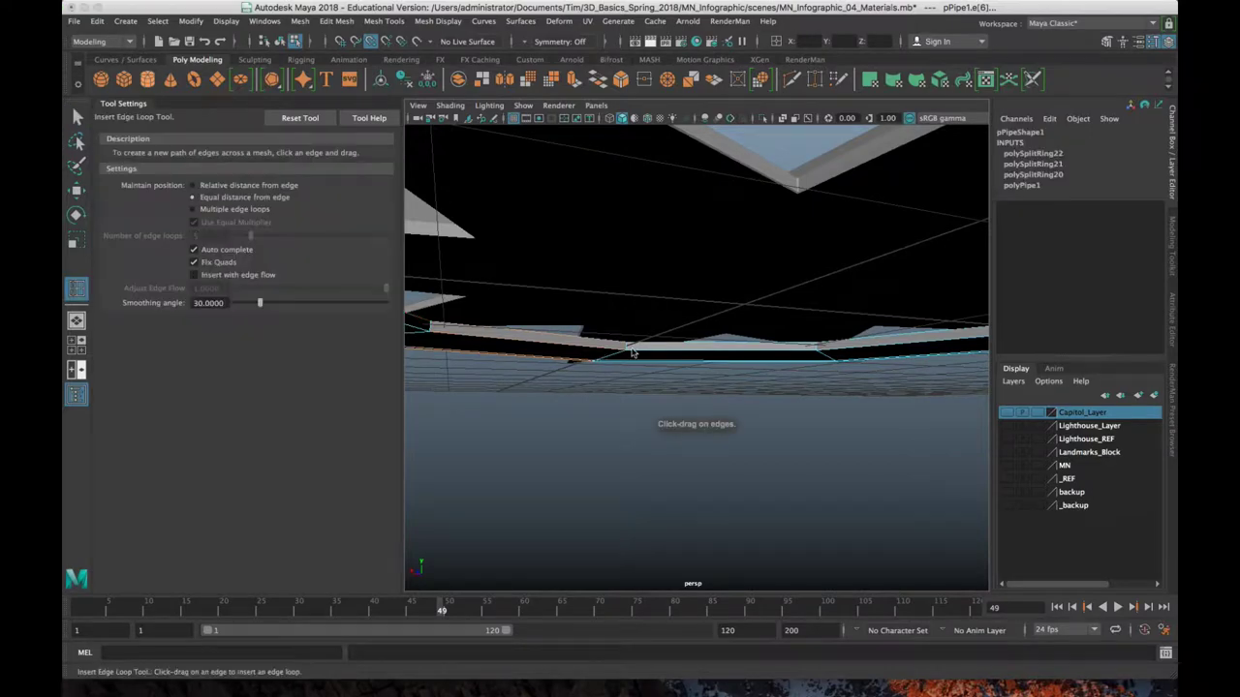
pyautogui.click(627, 348)
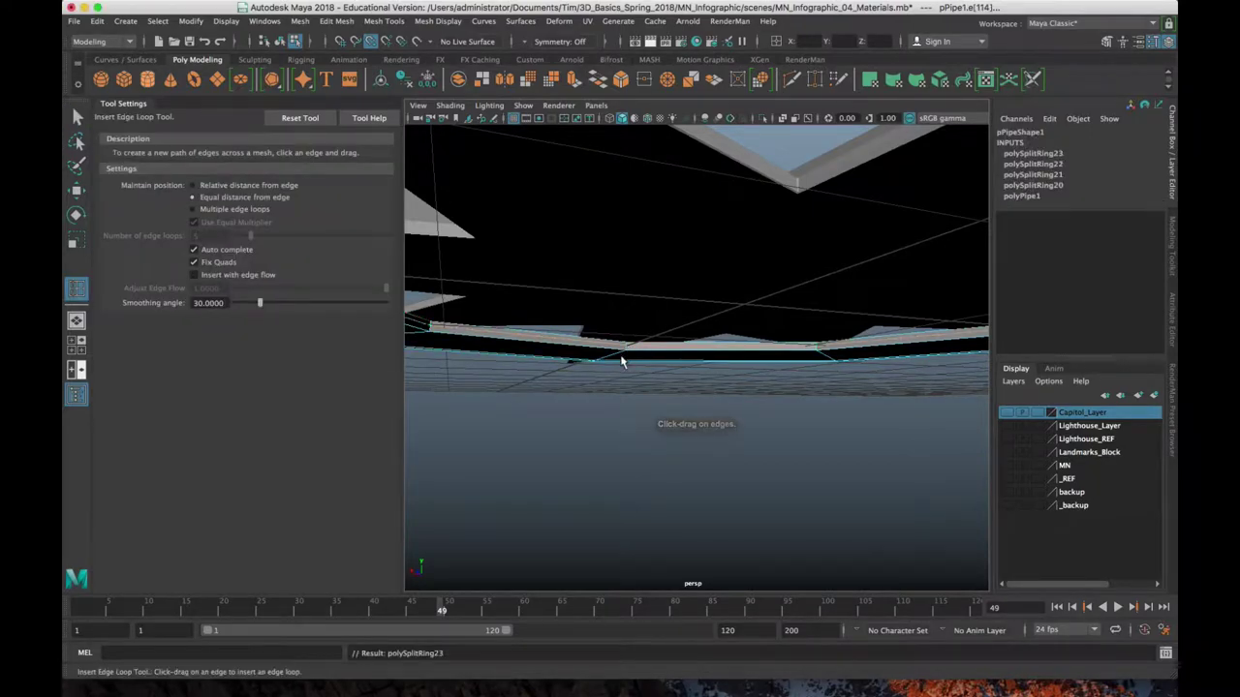
pyautogui.keyDown('alt'); pyautogui.moveTo(623, 354); pyautogui.dragTo(703, 349); pyautogui.keyUp('alt')
pyautogui.press('q')
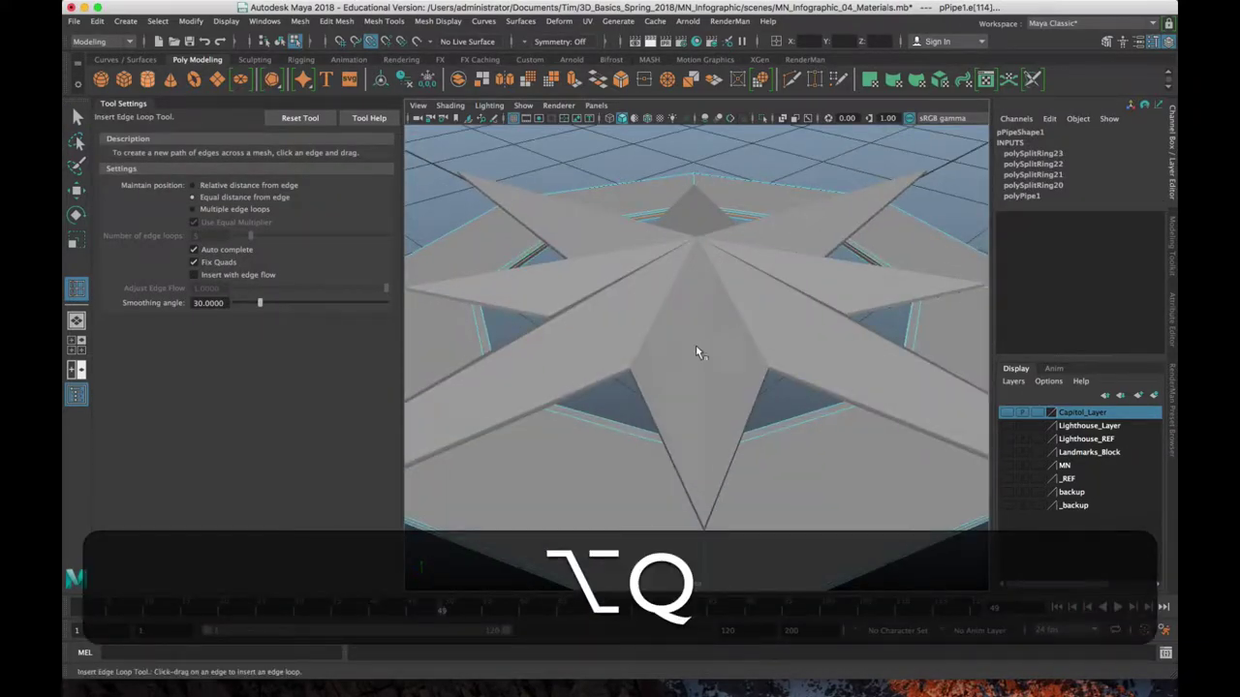
# - Return the pipe ring to object mode, display it as a smooth mesh, and deselect it to review the whole compass
pyautogui.moveTo(604, 301); pyautogui.dragTo(657, 279, button='right')
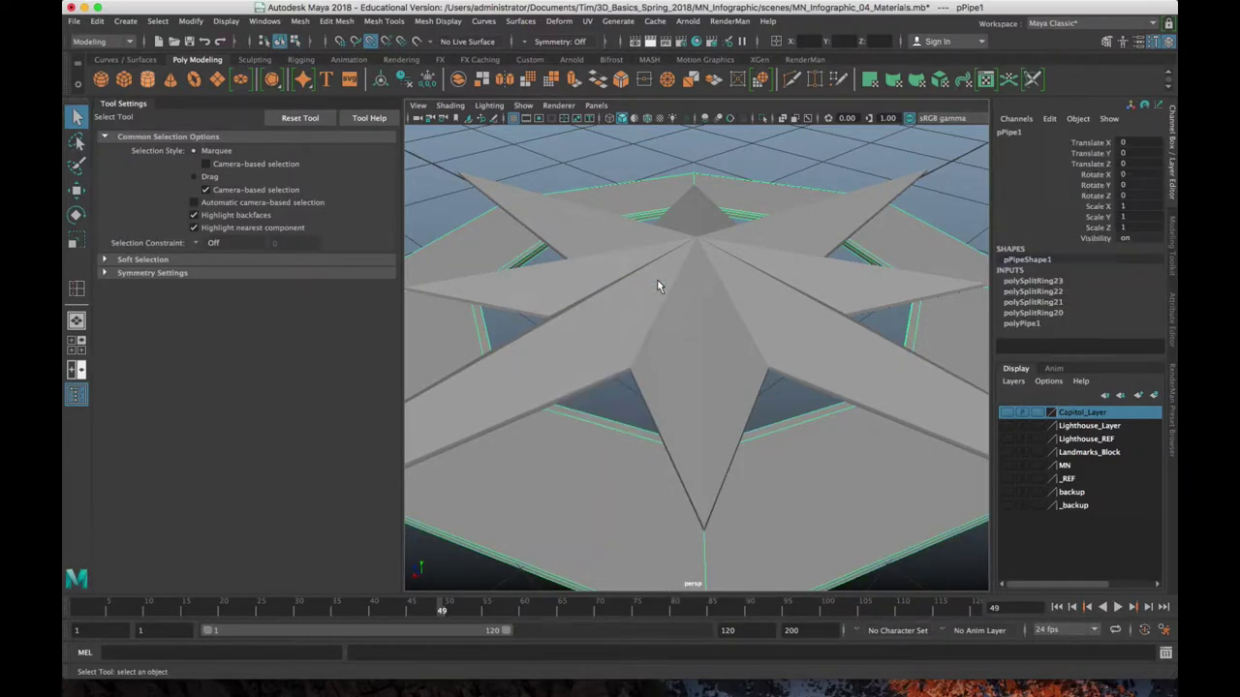
pyautogui.press('3')
pyautogui.scroll(-5, 681, 355)
pyautogui.scroll(-2, 681, 355)
pyautogui.click(741, 427)
pyautogui.keyDown('alt'); pyautogui.moveTo(741, 427); pyautogui.dragTo(703, 398); pyautogui.keyUp('alt')
pyautogui.scroll(-4, 657, 466)
pyautogui.moveTo(703, 398)
pyautogui.keyDown('alt'); pyautogui.mouseDown(button='middle')
pyautogui.moveTo(662, 455)
pyautogui.moveTo(684, 405)
pyautogui.mouseUp(button='middle'); pyautogui.keyUp('alt')
pyautogui.scroll(4, 662, 455)
pyautogui.keyDown('alt'); pyautogui.moveTo(684, 405); pyautogui.dragTo(700, 459); pyautogui.keyUp('alt')
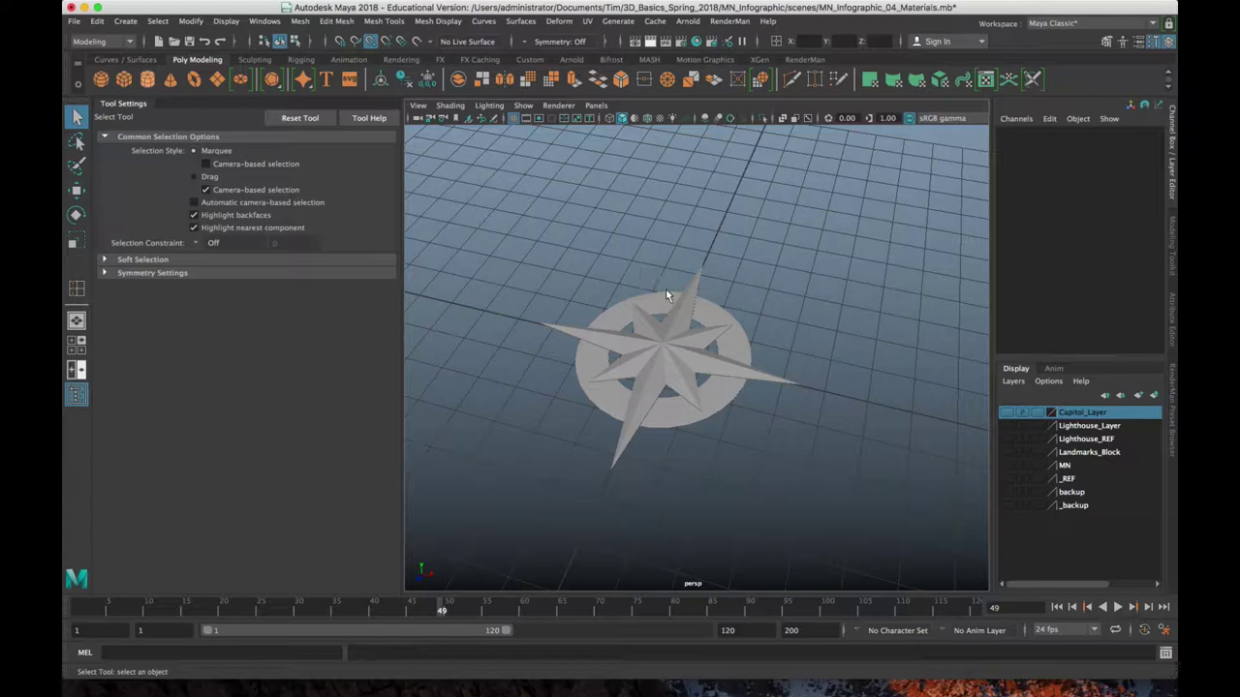
# - Create a 3D type object in the scene and bring the full text into view
pyautogui.click(125, 22)
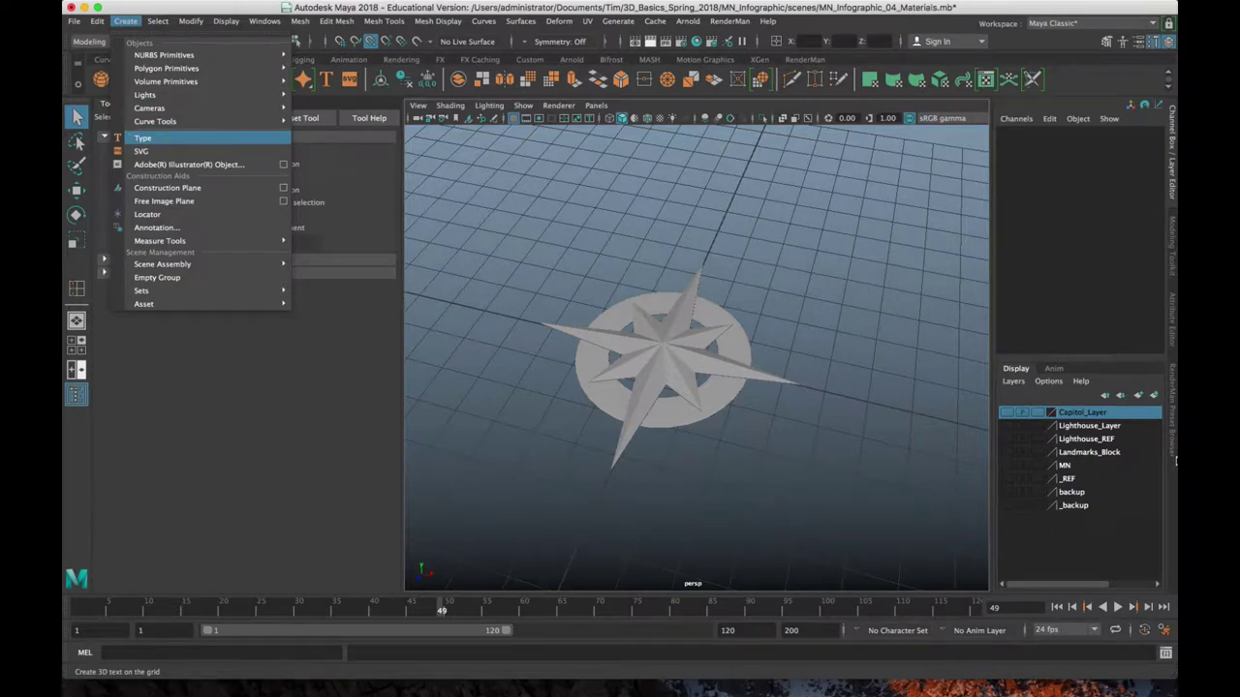
pyautogui.click(145, 138)
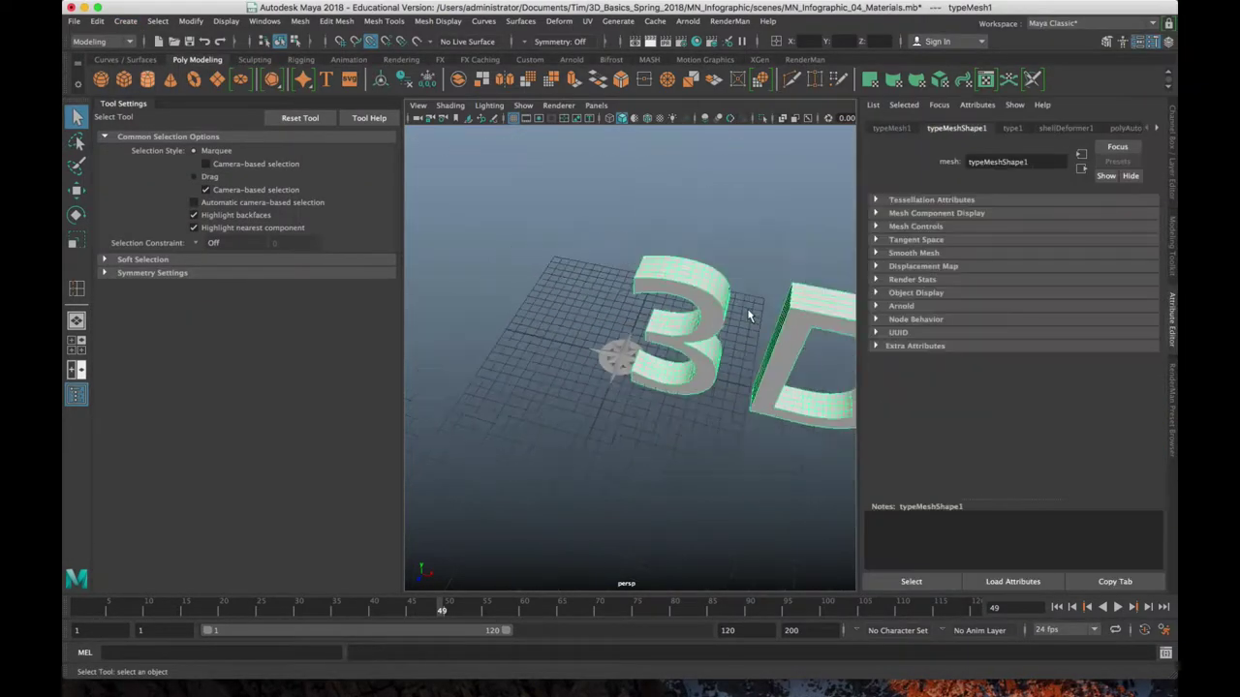
pyautogui.keyDown('alt'); pyautogui.moveTo(742, 319); pyautogui.dragTo(629, 302); pyautogui.keyUp('alt')
pyautogui.scroll(-5, 631, 298)
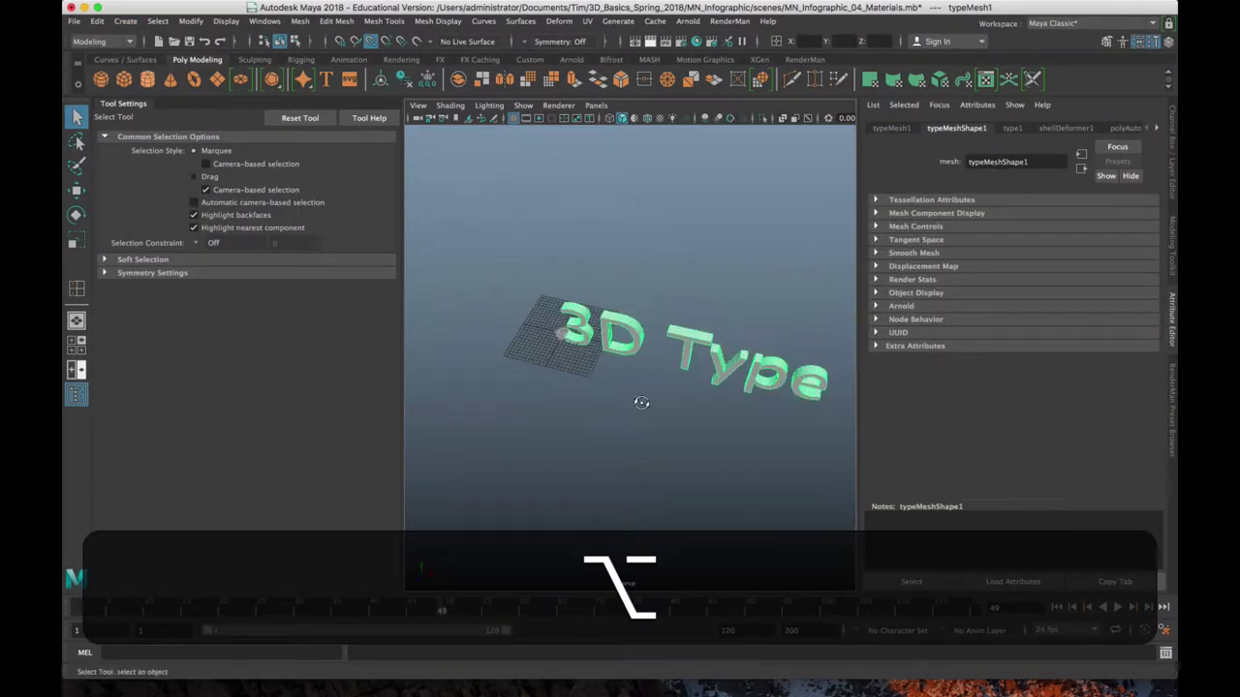
pyautogui.keyDown('alt'); pyautogui.moveTo(642, 401); pyautogui.dragTo(628, 370); pyautogui.keyUp('alt')
# - Save the scene and collapse the tool settings to give the viewport more room
pyautogui.press('super+s')
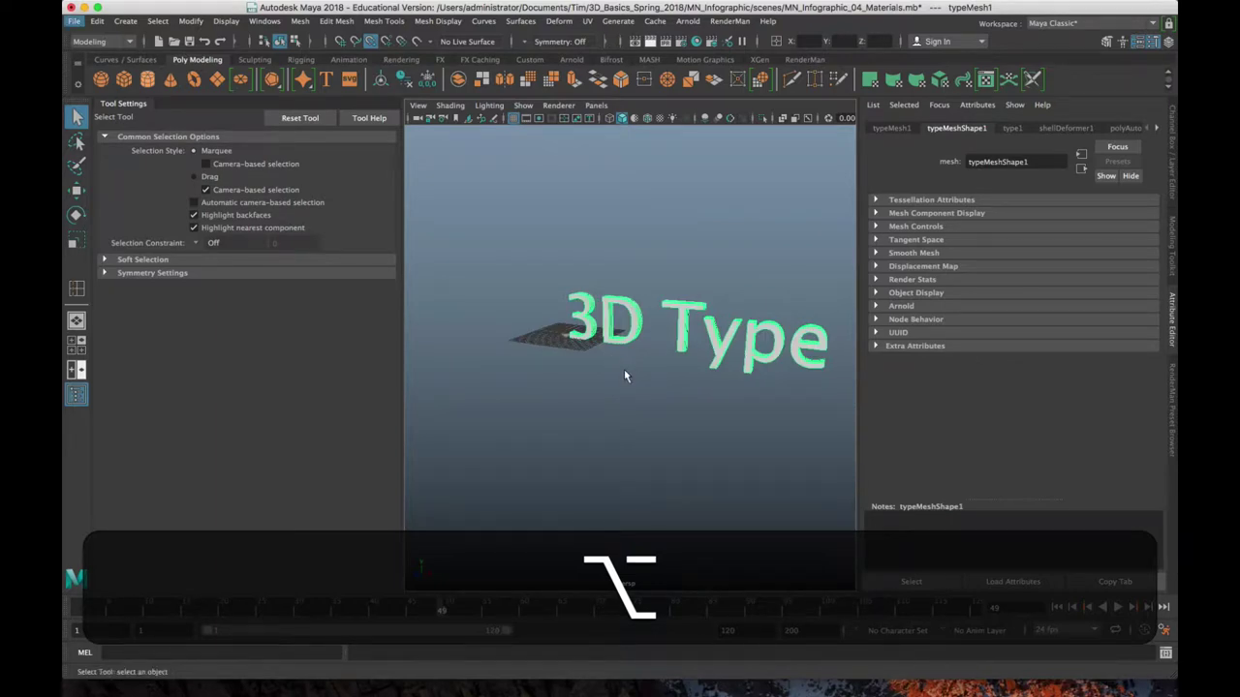
pyautogui.click(124, 109)
pyautogui.keyDown('alt'); pyautogui.moveTo(526, 382); pyautogui.dragTo(490, 394); pyautogui.keyUp('alt')
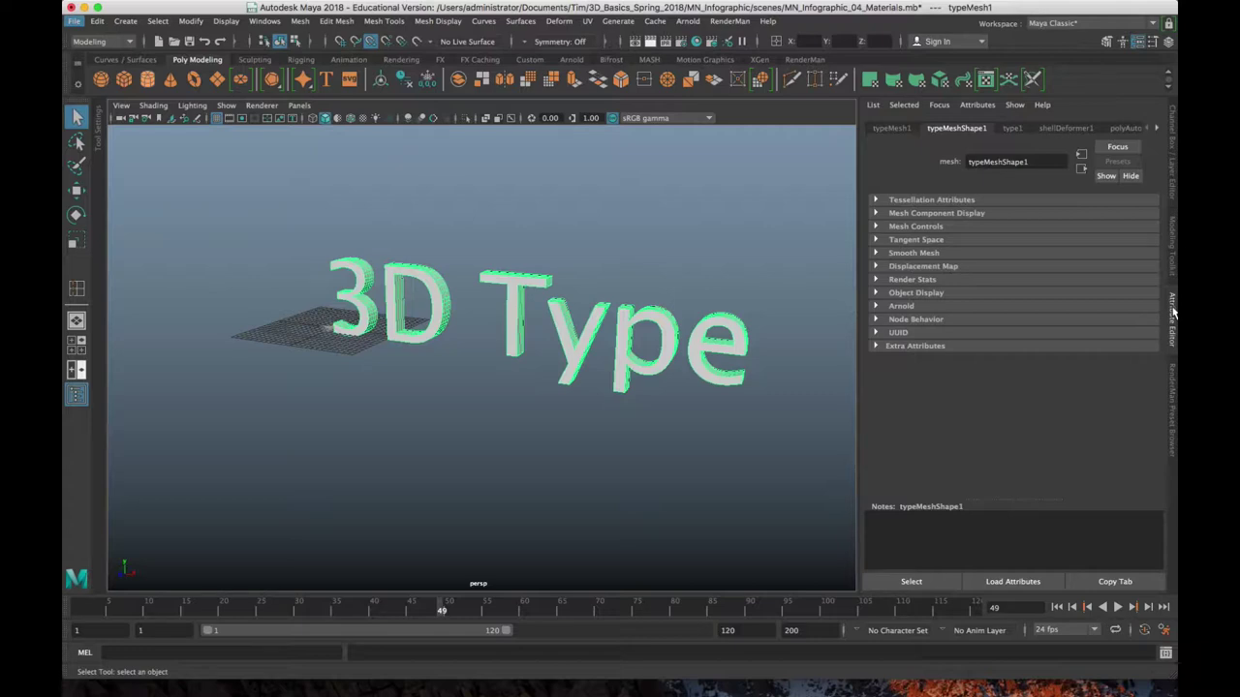
# - Rename the 3D text's type node as North
pyautogui.click(1013, 128)
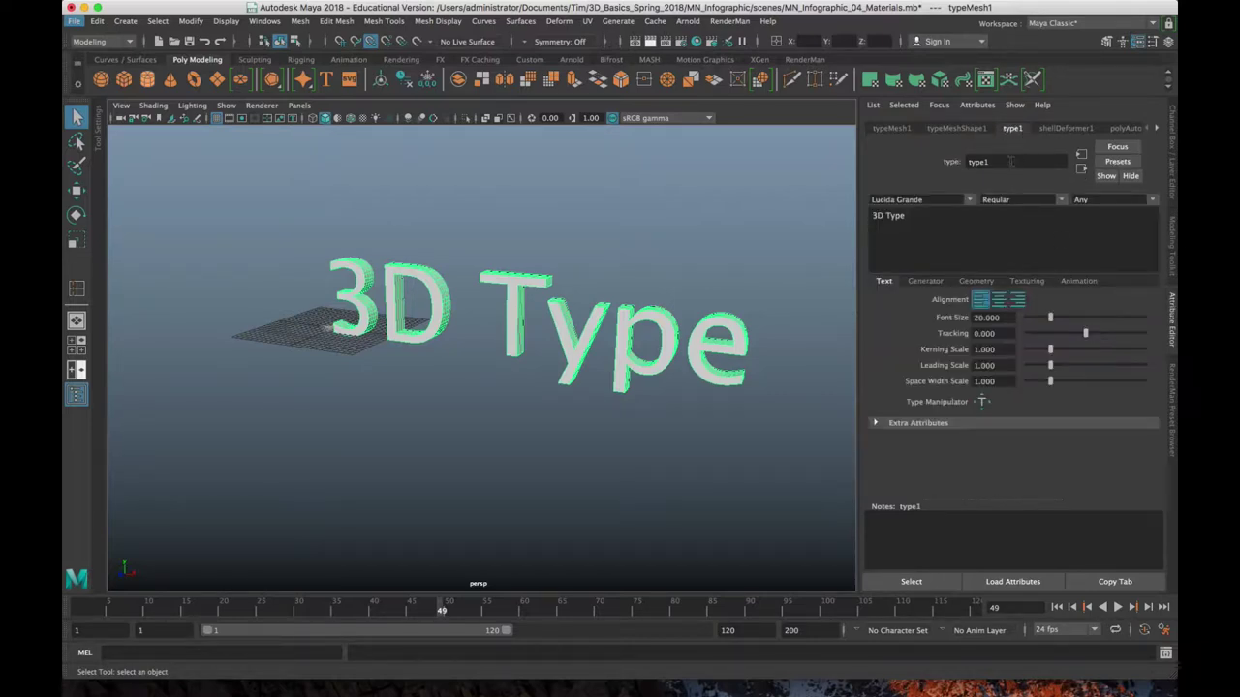
pyautogui.click(1009, 162)
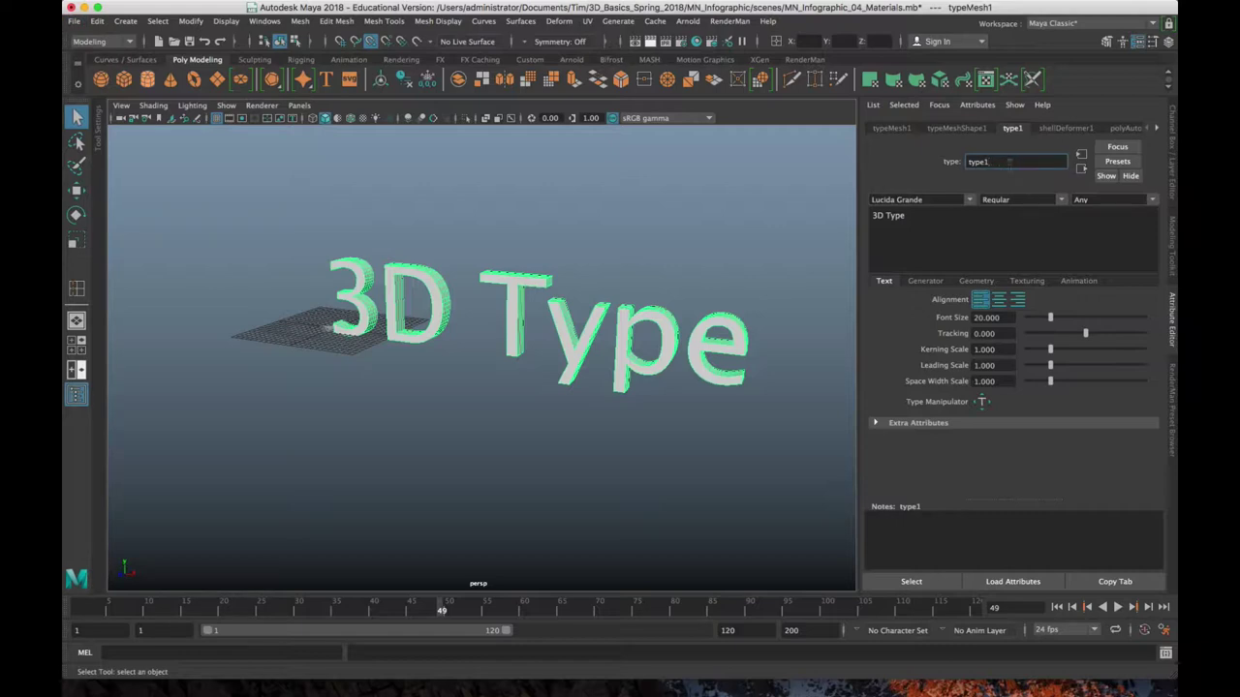
pyautogui.write('North')
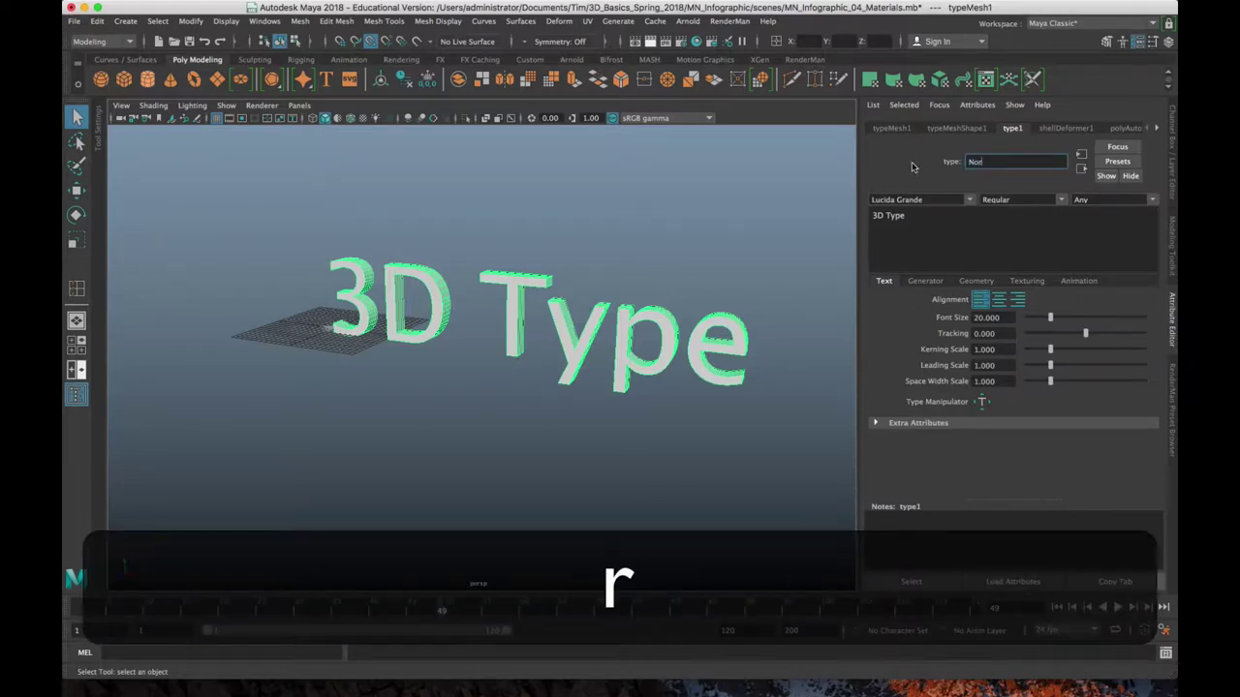
pyautogui.press('Return')
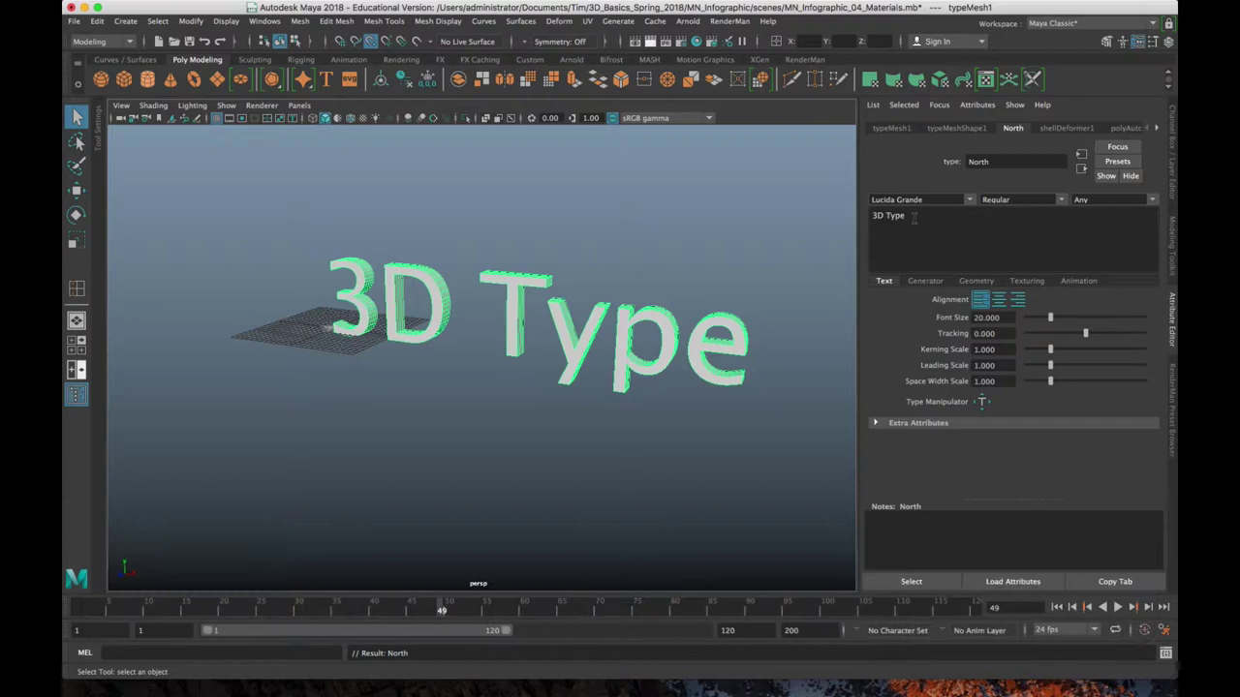
# - Replace the placeholder text of the North type object with a capital N
pyautogui.click(911, 217)
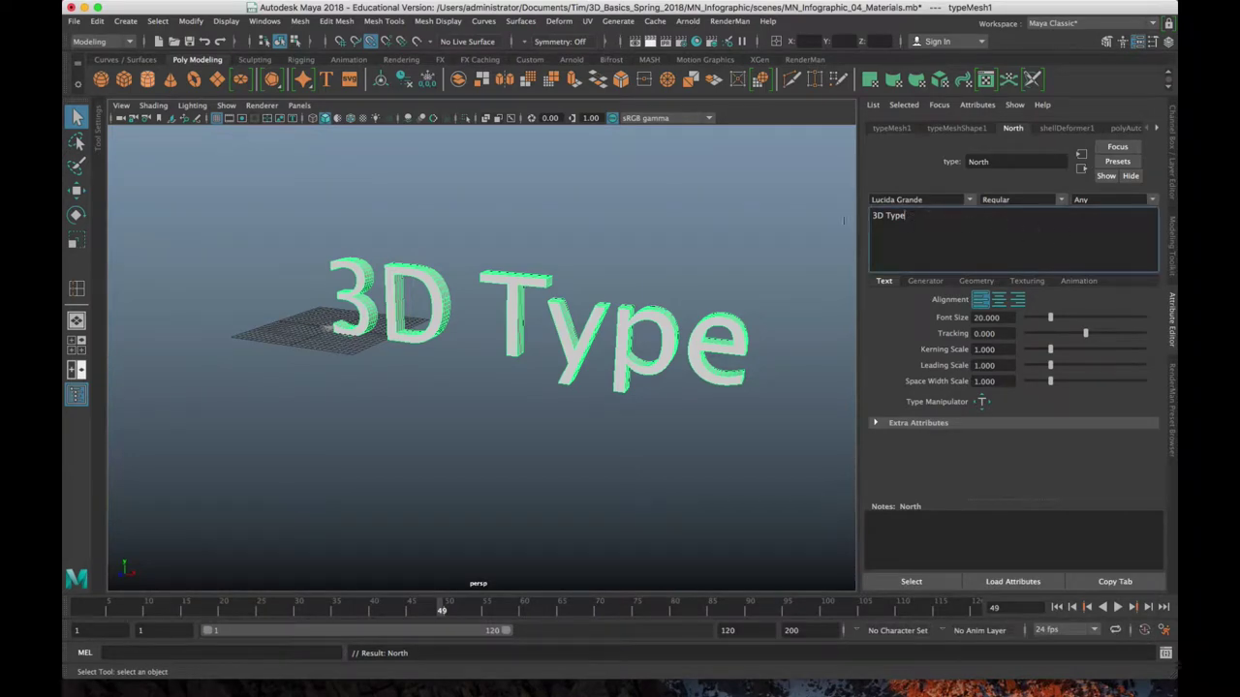
pyautogui.press('super+a')
pyautogui.hotkey('shift', 'n')
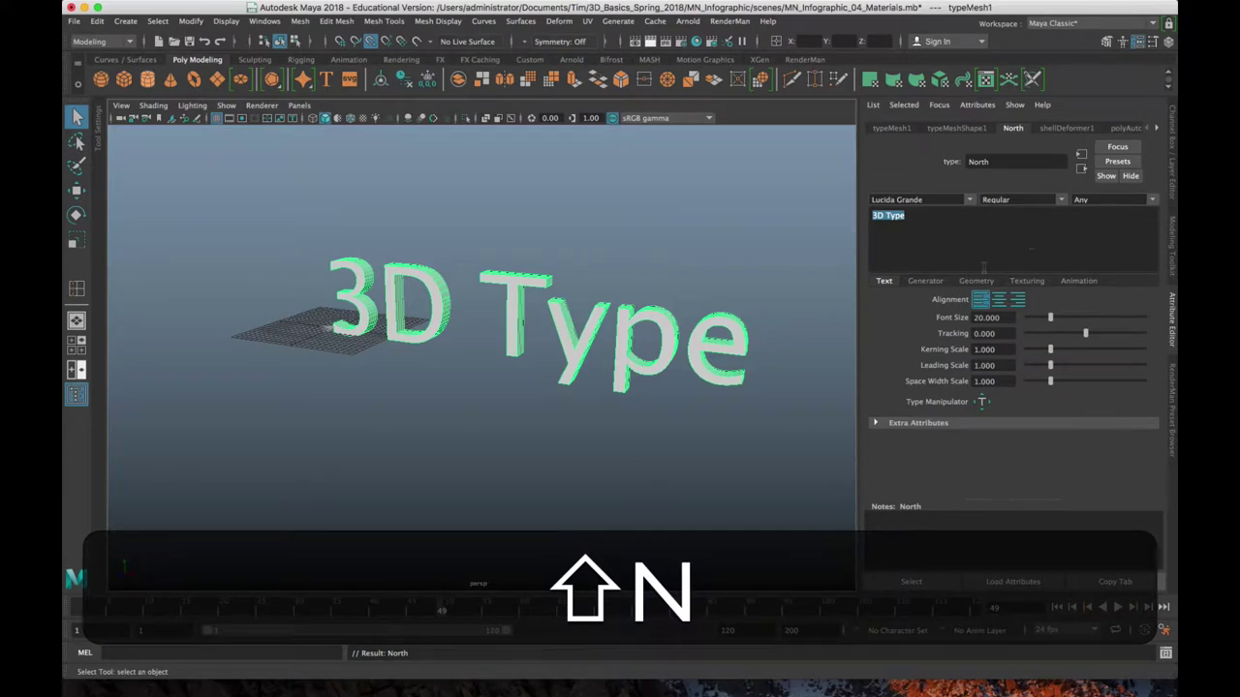
pyautogui.click(908, 215)
pyautogui.press('BackSpace')
pyautogui.press('BackSpace')
pyautogui.press('BackSpace')
pyautogui.press('BackSpace')
pyautogui.press('BackSpace')
pyautogui.press('BackSpace')
pyautogui.press('BackSpace')
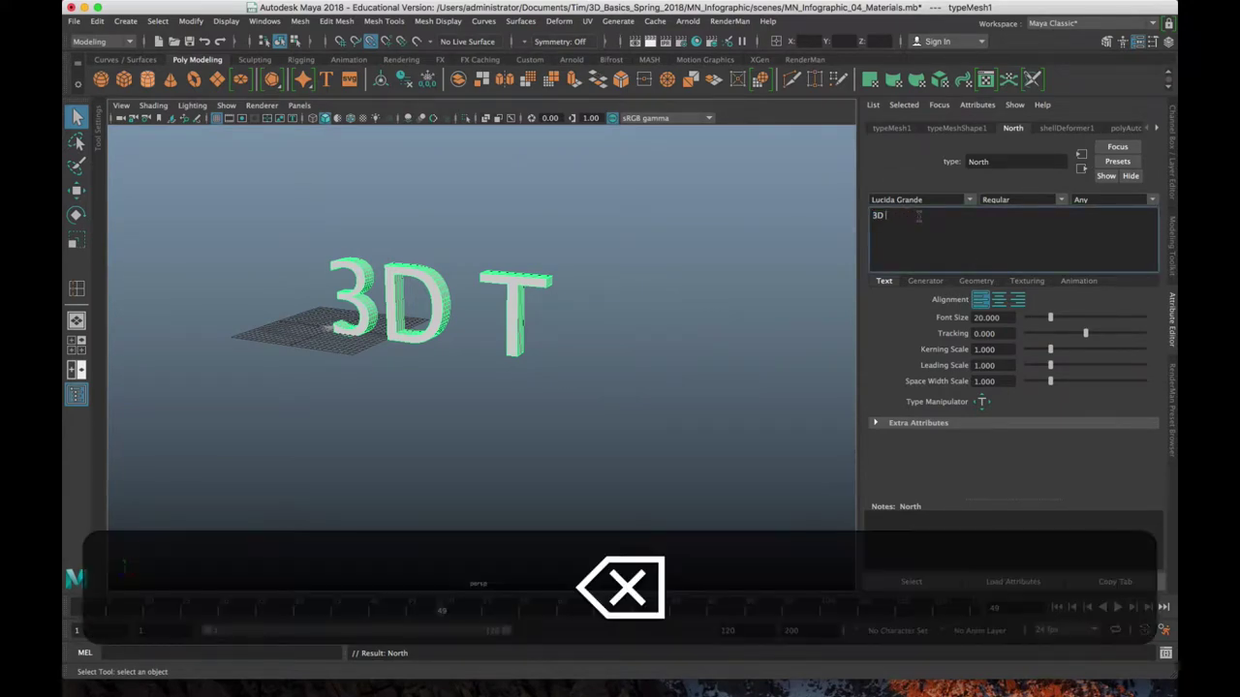
pyautogui.write('N')
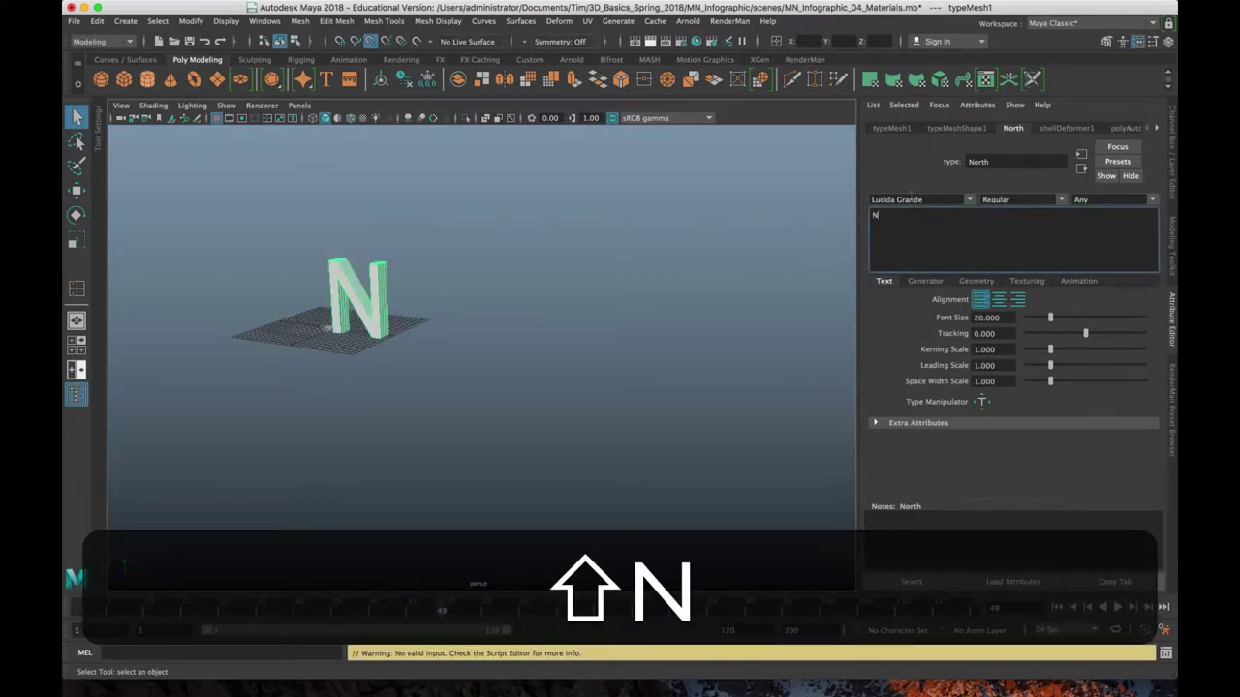
# - Change the font of the letter N to Apple Chancery
pyautogui.click(969, 200)
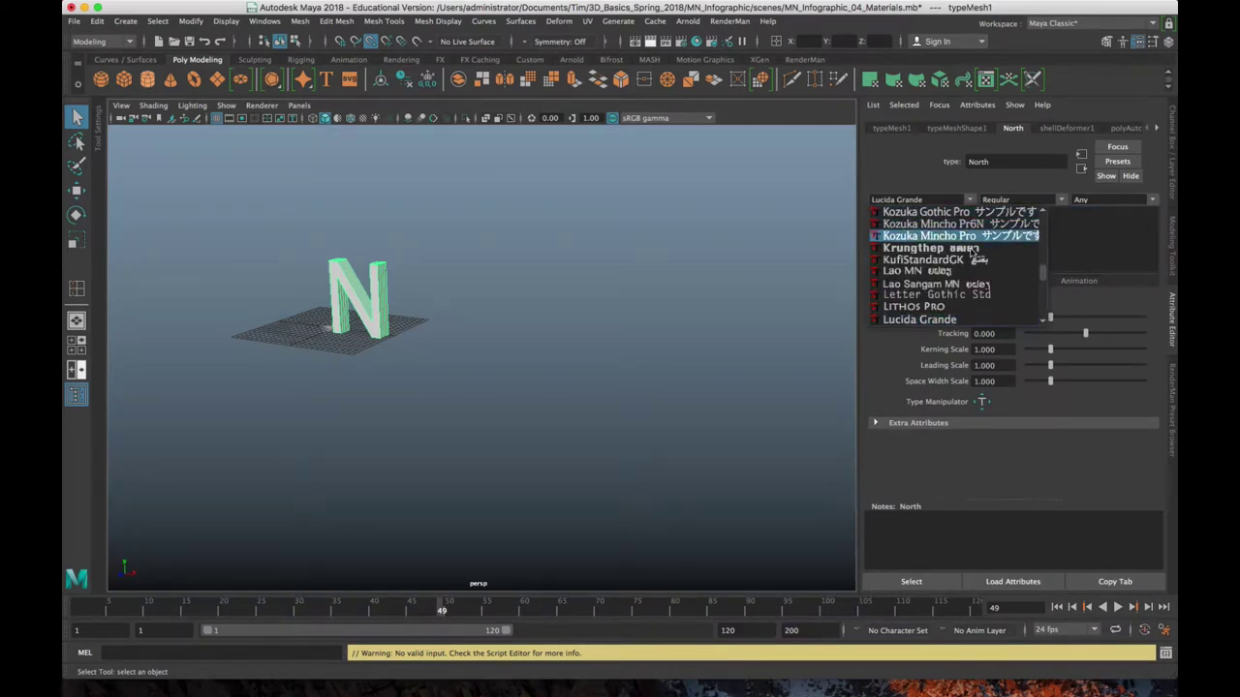
pyautogui.scroll(5, 977, 270)
pyautogui.scroll(15, 978, 270)
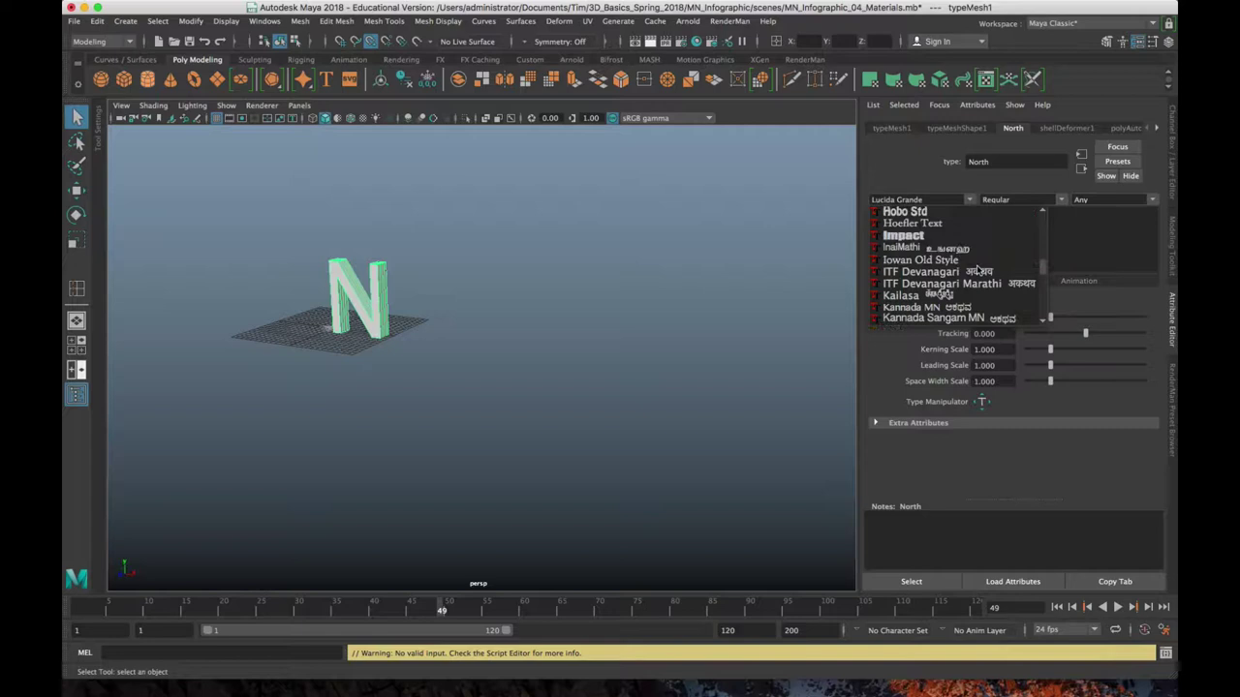
pyautogui.scroll(5, 978, 270)
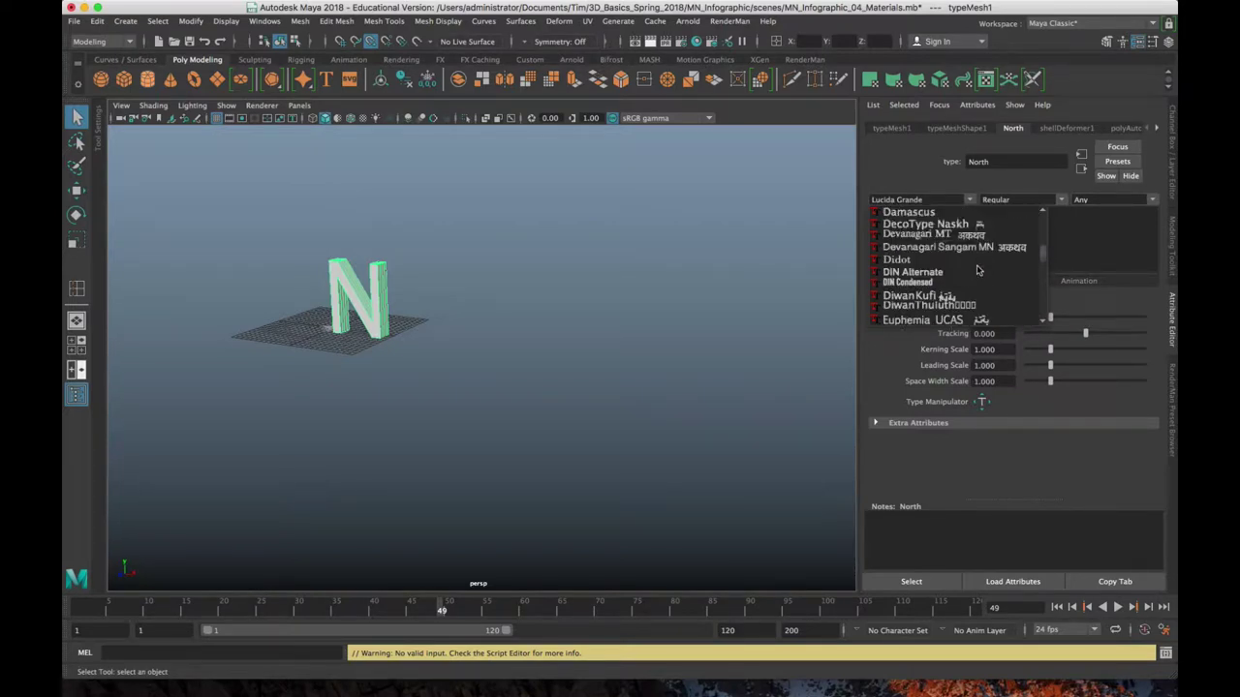
pyautogui.scroll(5, 978, 271)
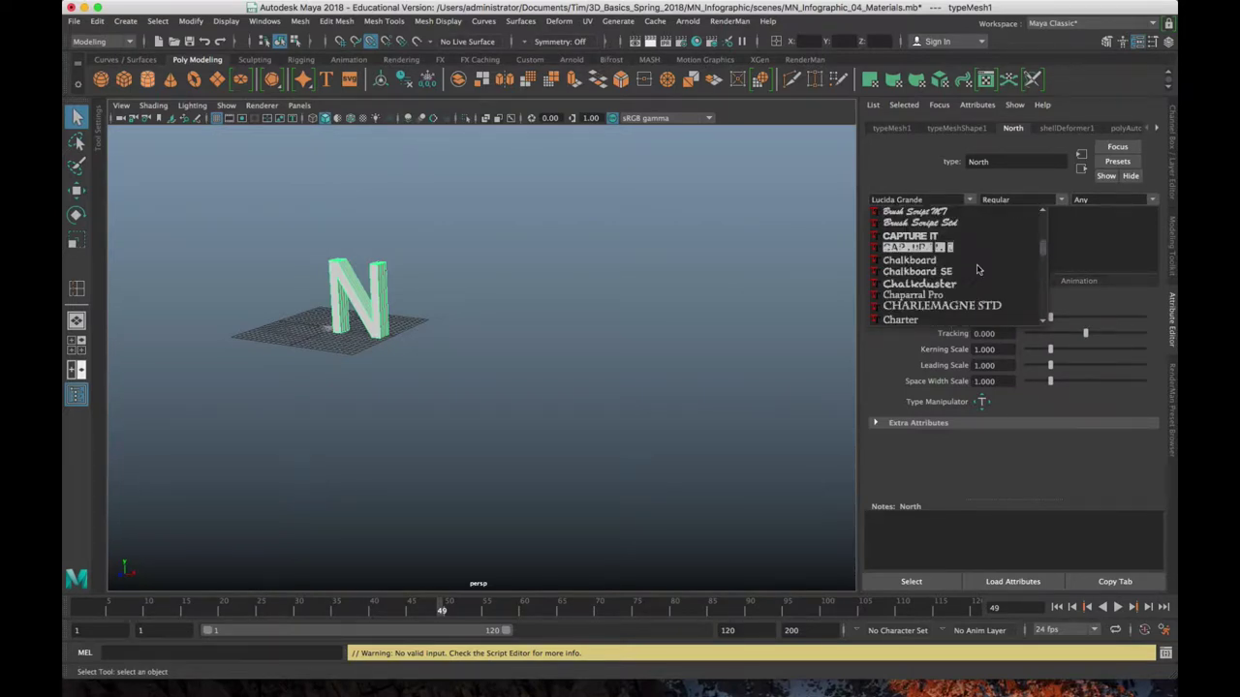
pyautogui.scroll(4, 978, 270)
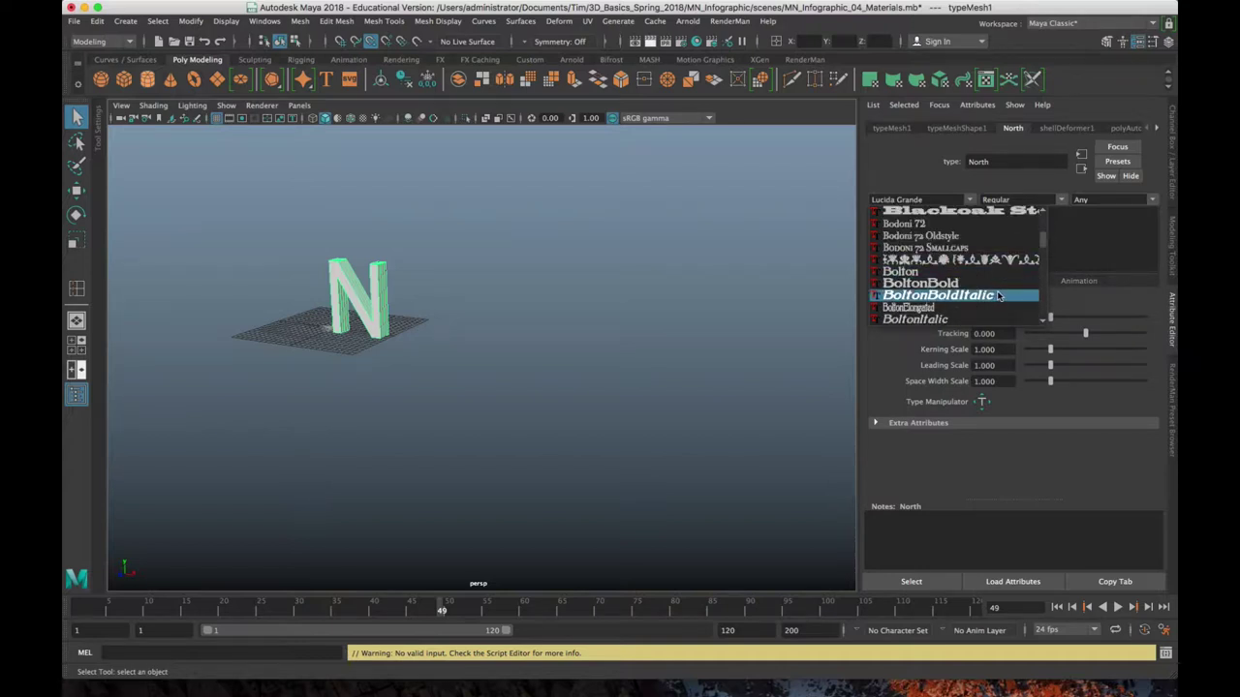
pyautogui.scroll(2, 998, 294)
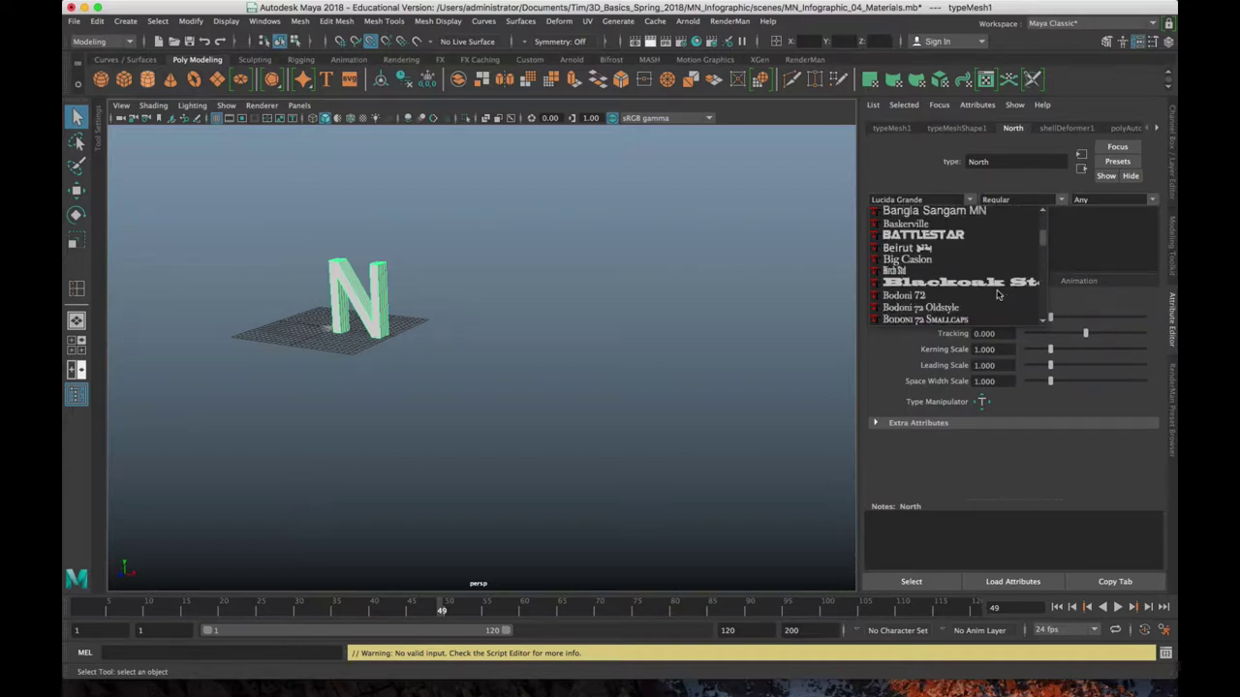
pyautogui.scroll(6, 998, 294)
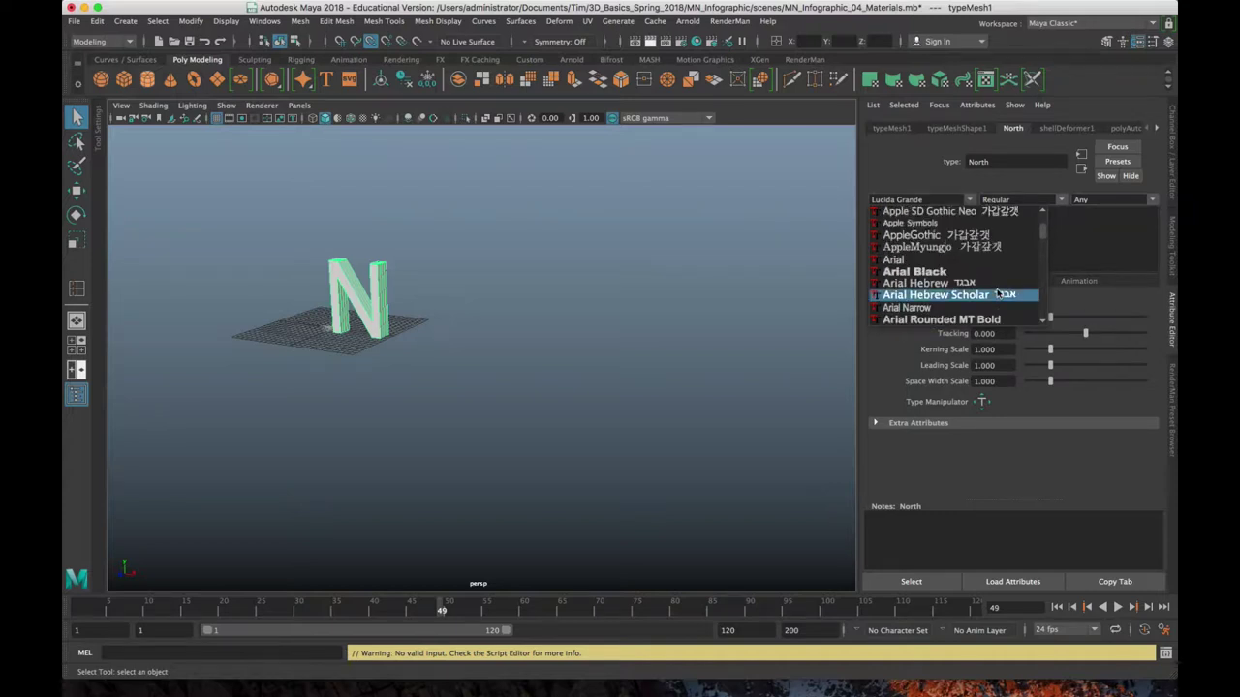
pyautogui.scroll(1, 998, 294)
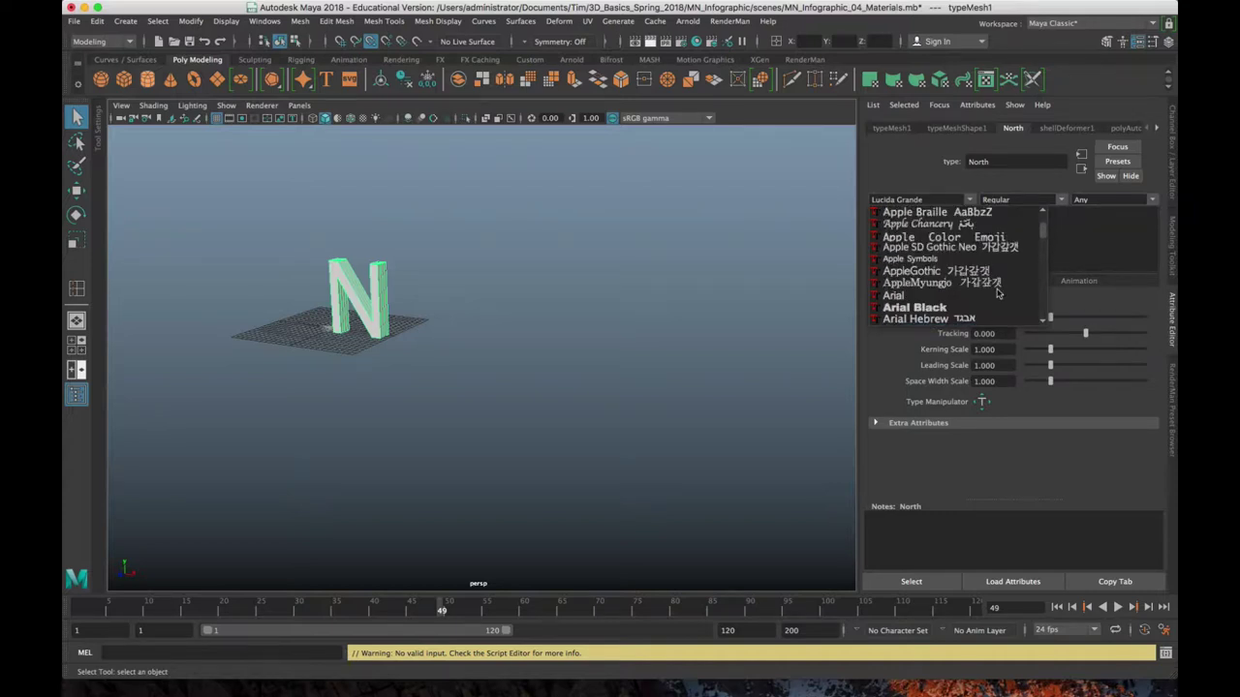
pyautogui.click(928, 225)
# - Reduce the font size of the letter N to 3 so it suits the compass
pyautogui.keyDown('alt'); pyautogui.moveTo(427, 306); pyautogui.dragTo(860, 318); pyautogui.keyUp('alt')
pyautogui.moveTo(1054, 324); pyautogui.dragTo(1036, 325)
pyautogui.keyDown('alt'); pyautogui.moveTo(478, 365); pyautogui.dragTo(469, 448); pyautogui.keyUp('alt')
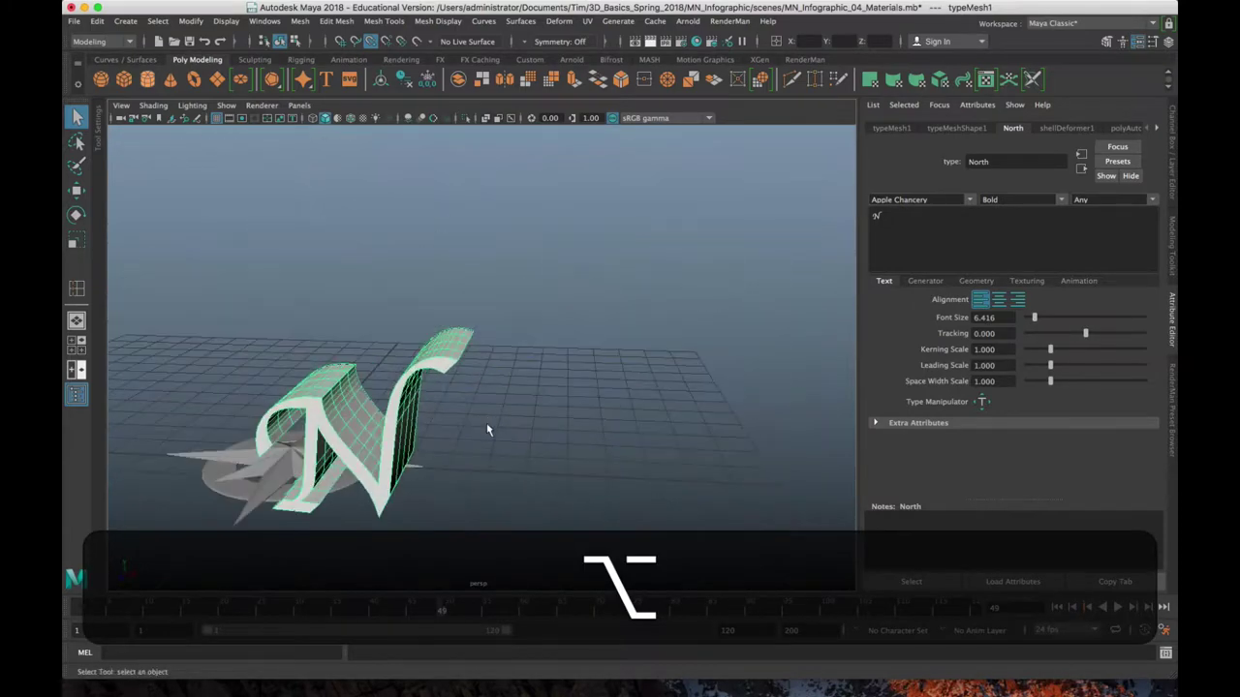
pyautogui.moveTo(1005, 318); pyautogui.dragTo(917, 318)
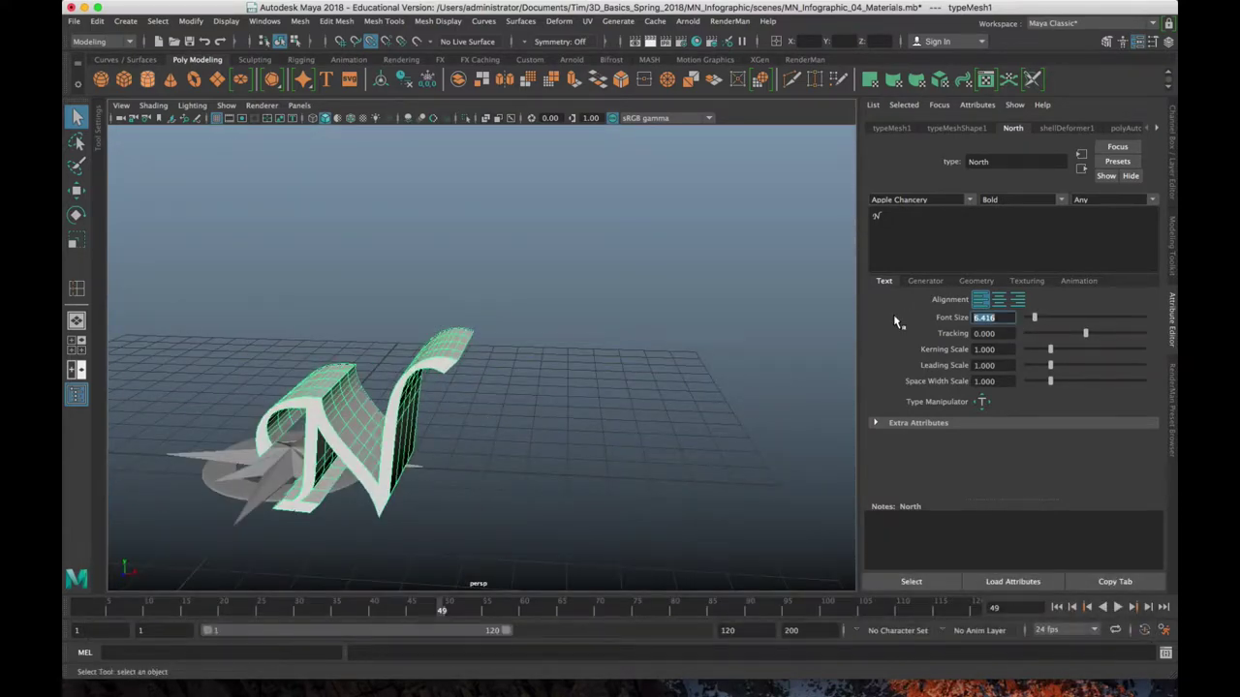
pyautogui.write('1')
pyautogui.press('Return')
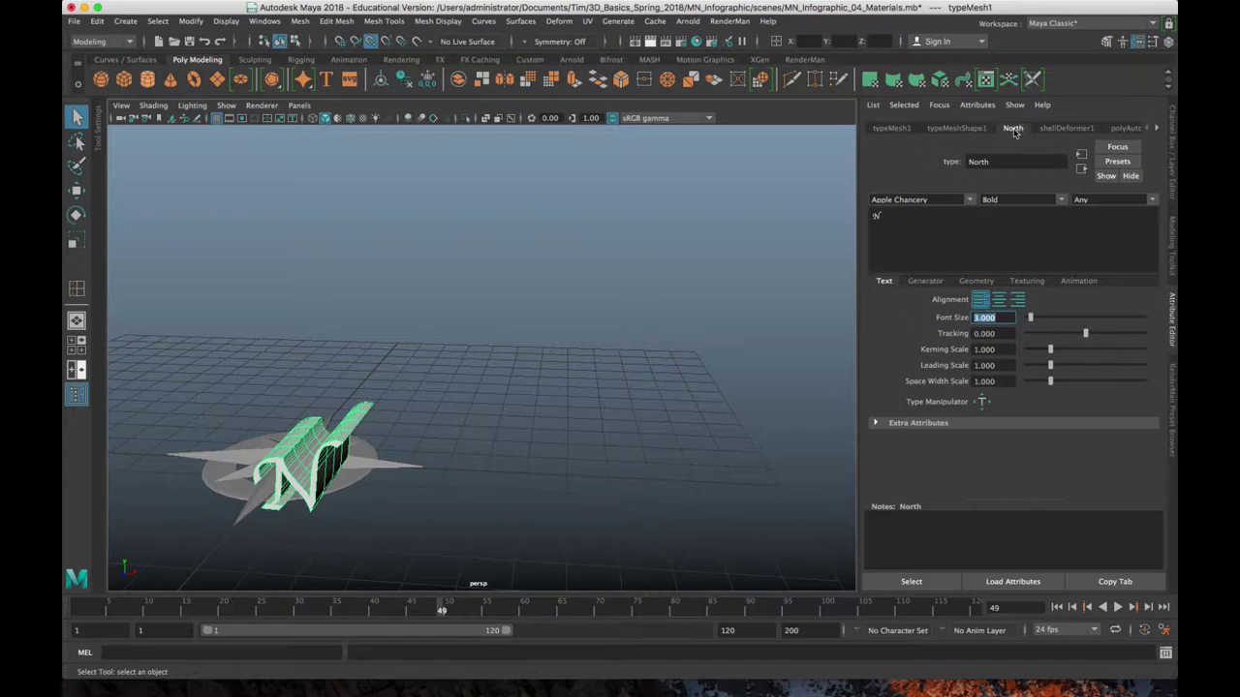
# - Look through the North type's Generator options and leave the generator off
pyautogui.click(927, 281)
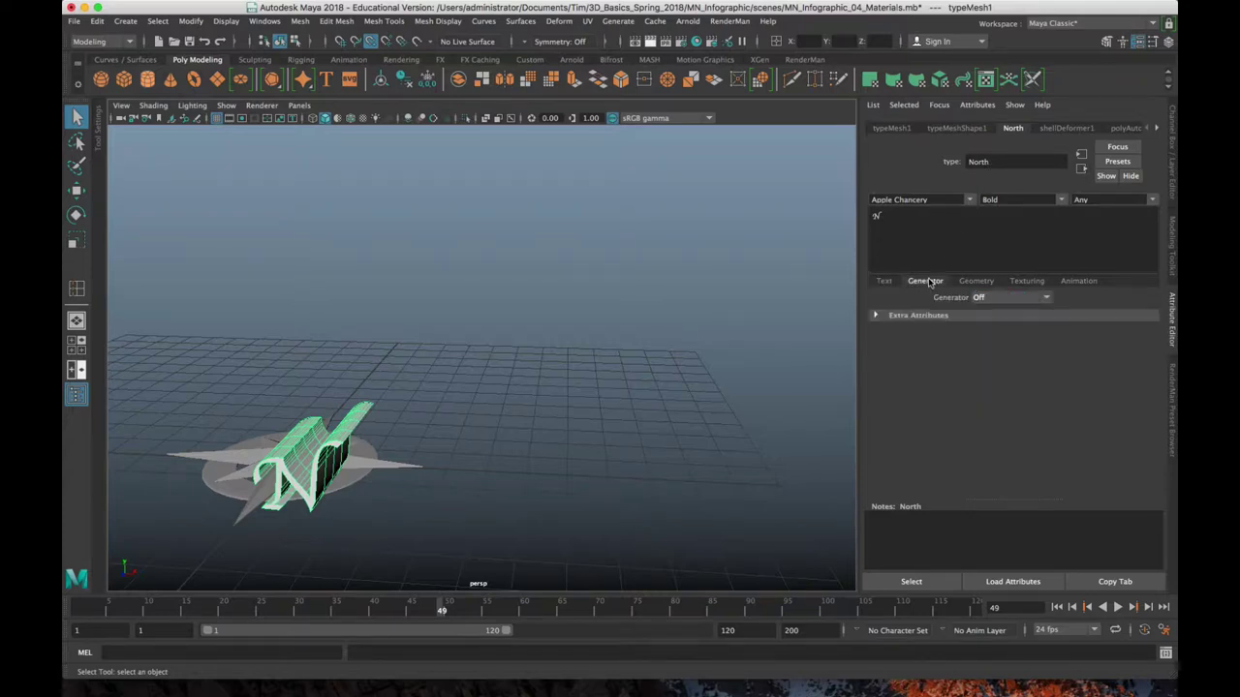
pyautogui.click(978, 298)
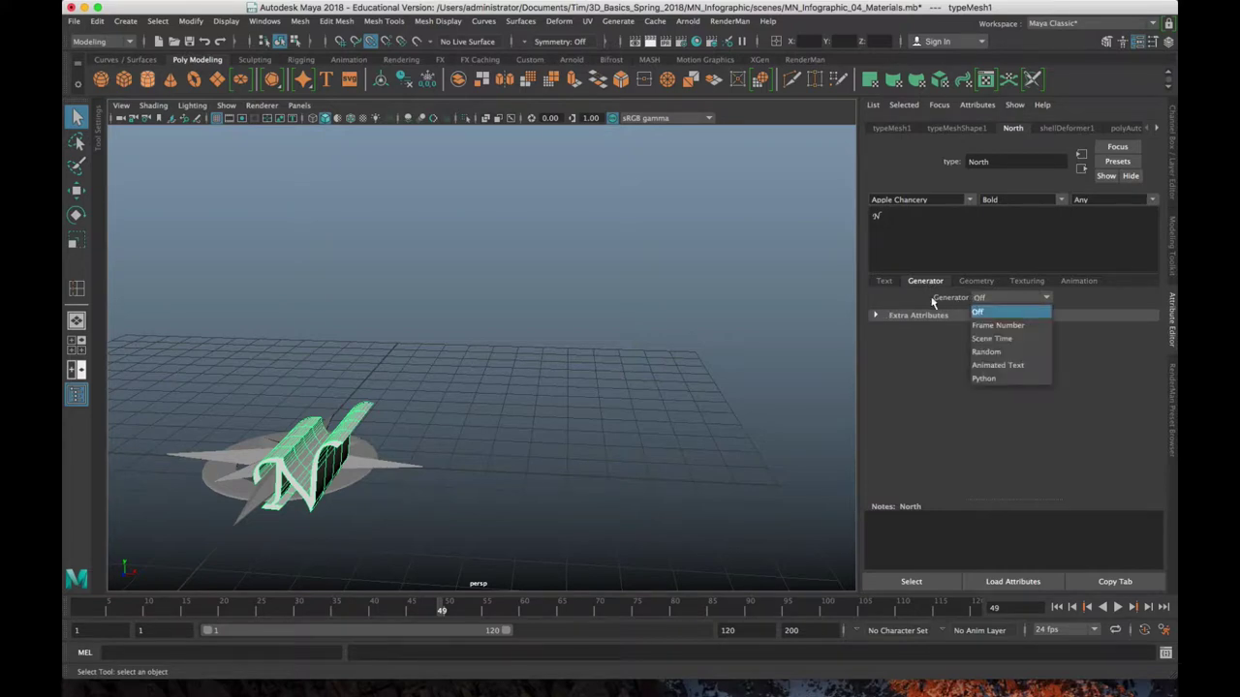
pyautogui.click(925, 305)
# - Lower the curve resolution in the letter N's mesh settings to 3
pyautogui.click(974, 282)
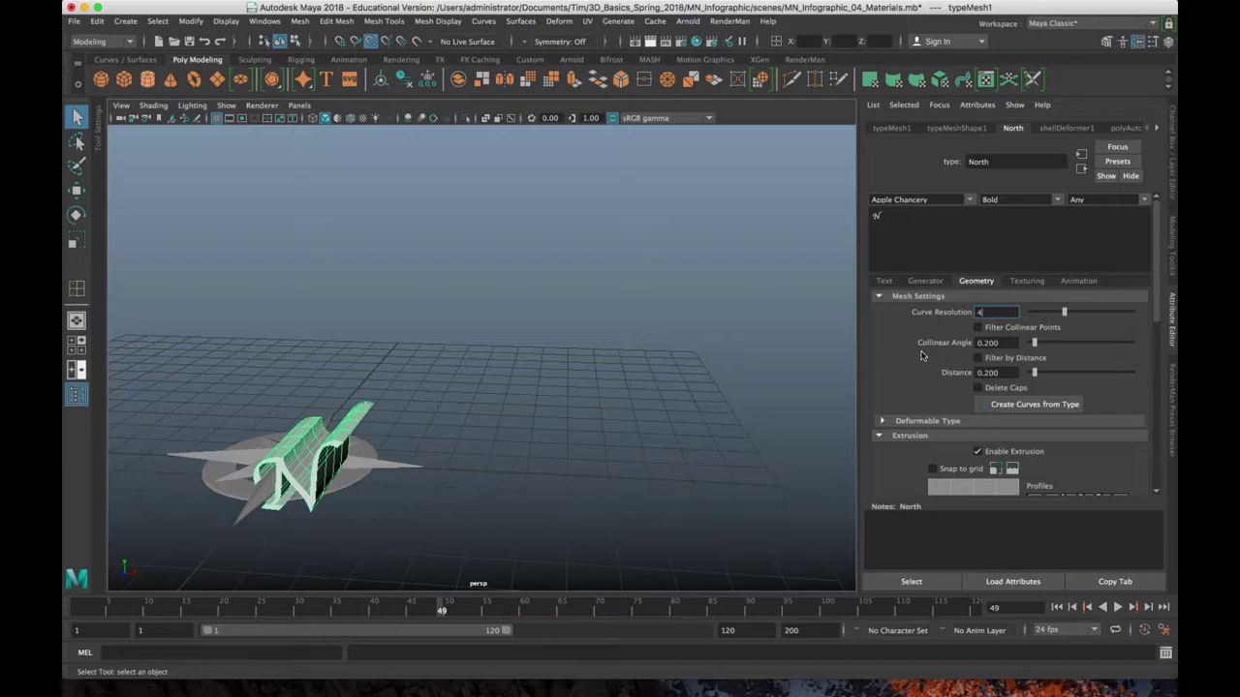
pyautogui.keyDown('alt'); pyautogui.moveTo(371, 467); pyautogui.dragTo(587, 335); pyautogui.keyUp('alt')
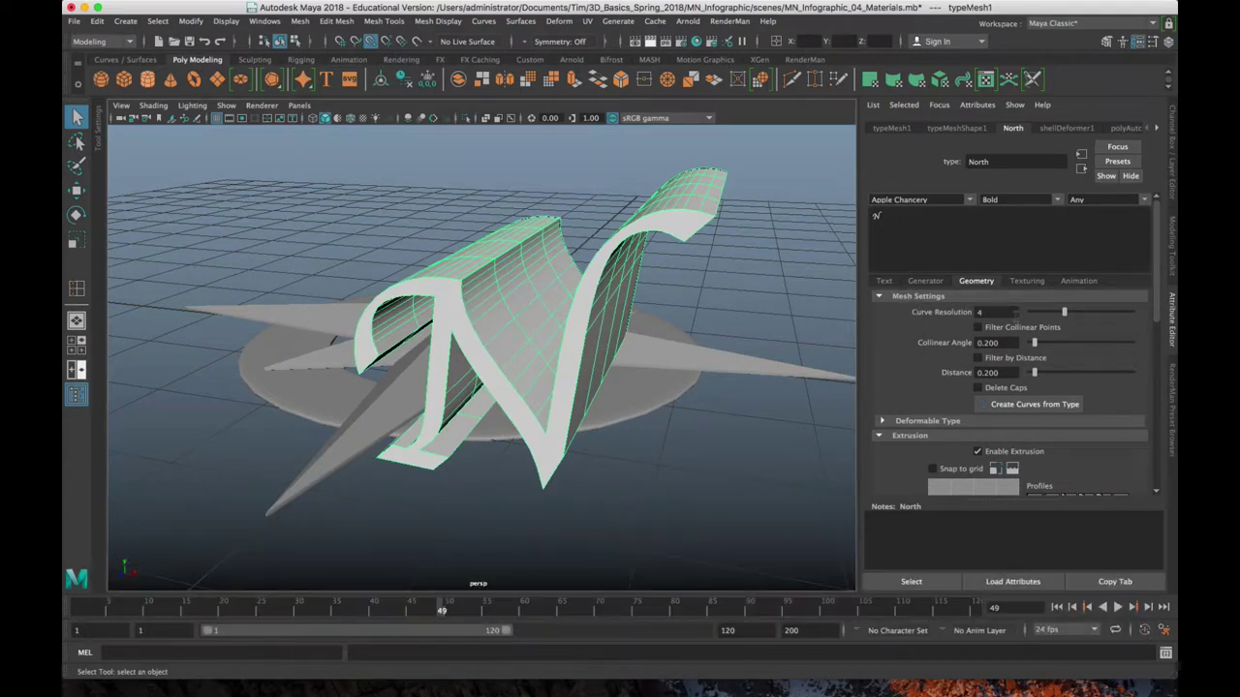
pyautogui.moveTo(1063, 315)
pyautogui.mouseDown()
pyautogui.moveTo(1035, 320)
pyautogui.moveTo(1150, 322)
pyautogui.moveTo(1052, 316)
pyautogui.mouseUp()
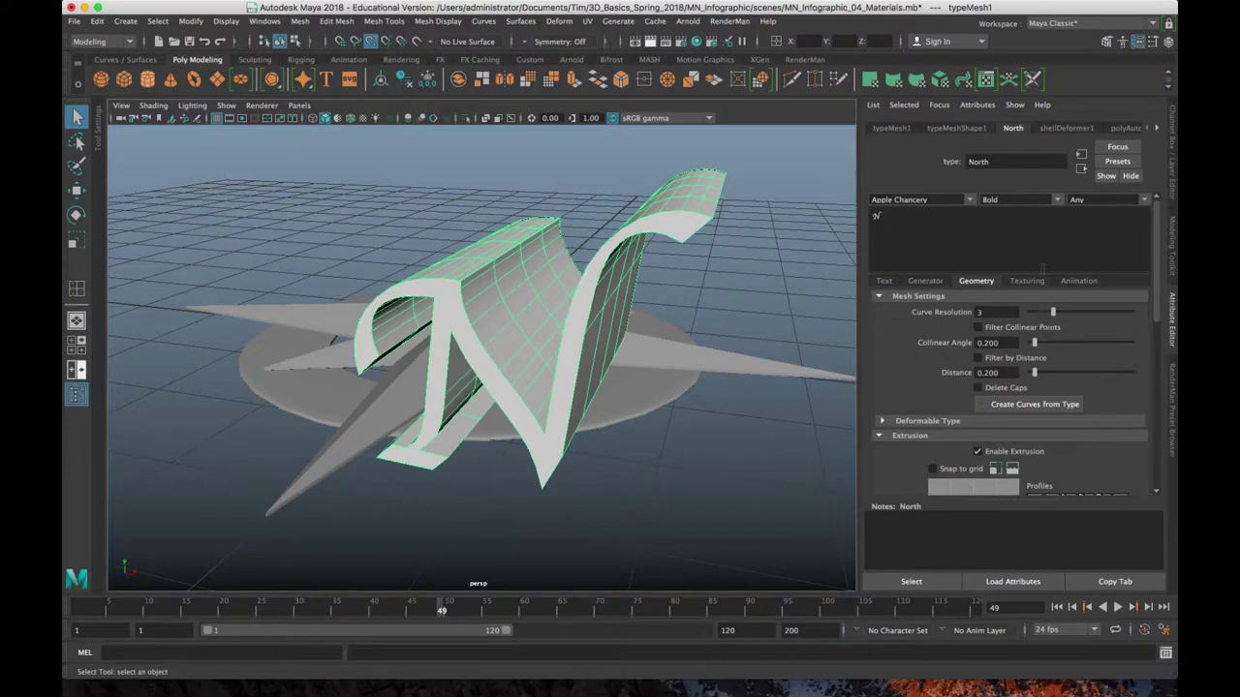
# - Try adjusting the Distance value in the letter's mesh settings, and set it back to 0.2
pyautogui.scroll(-2, 1081, 359)
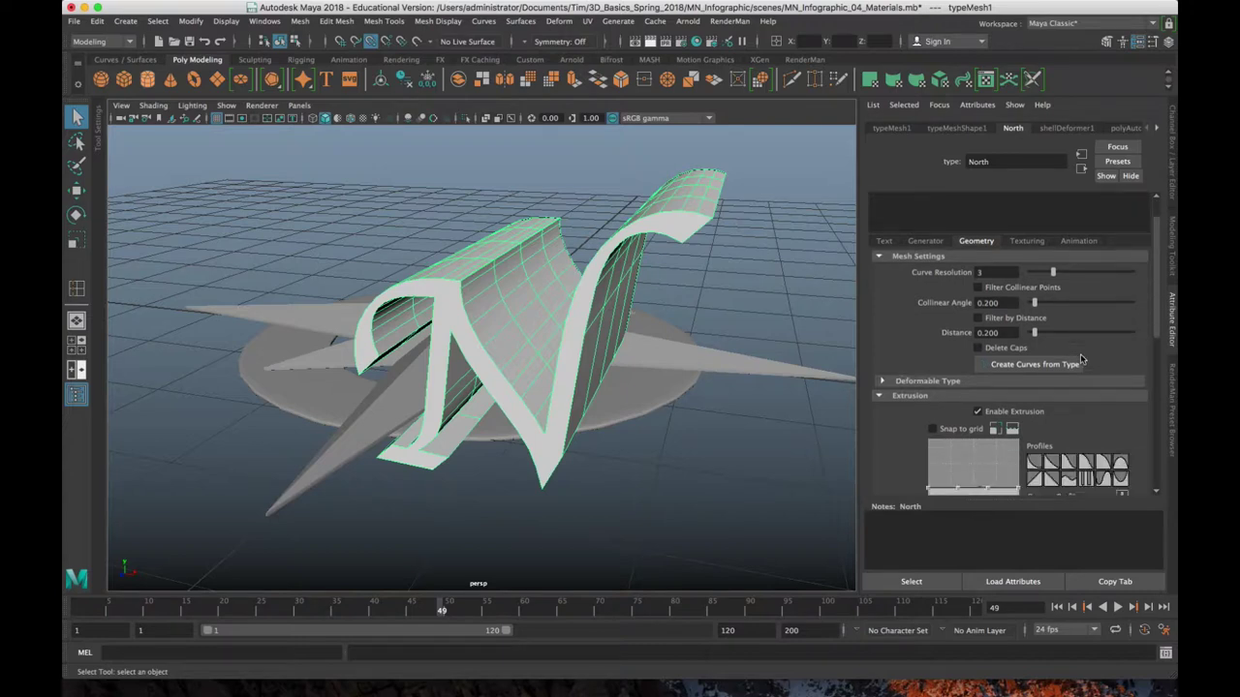
pyautogui.moveTo(1039, 336); pyautogui.dragTo(1034, 334)
pyautogui.doubleClick(1007, 332)
pyautogui.write('0.2')
pyautogui.press('Return')
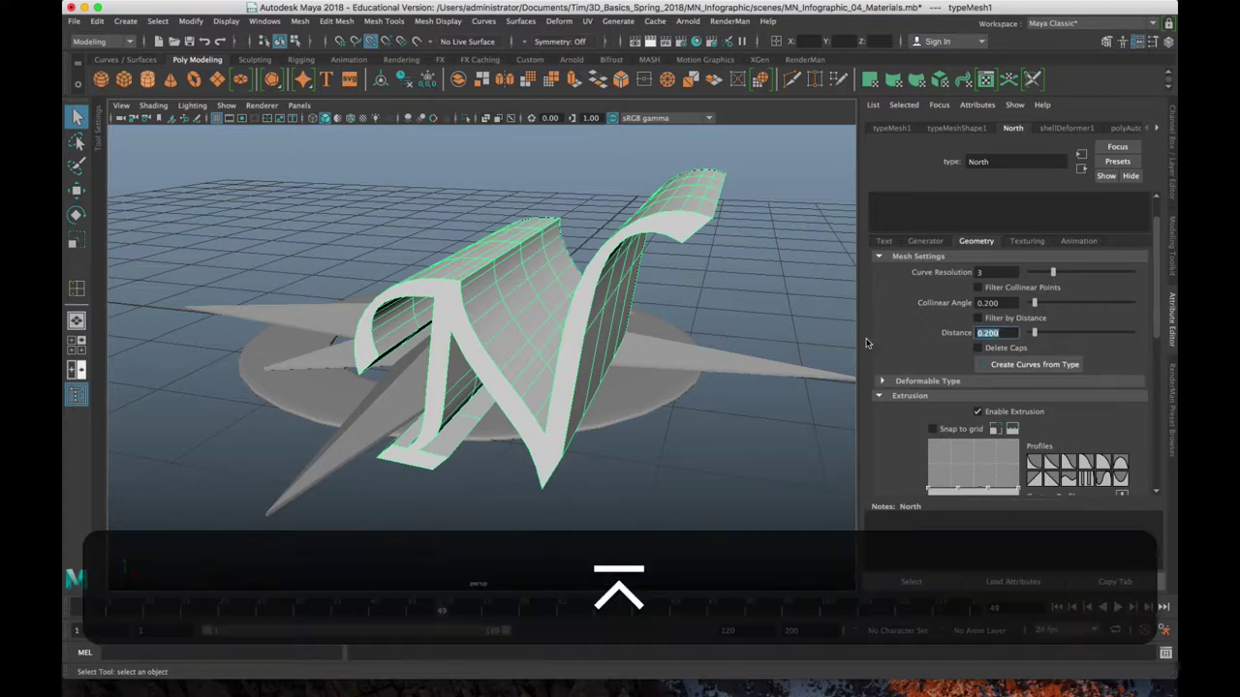
# - Turn the letter N's extrusion off and back on to compare the flat and extruded forms
pyautogui.scroll(-4, 904, 348)
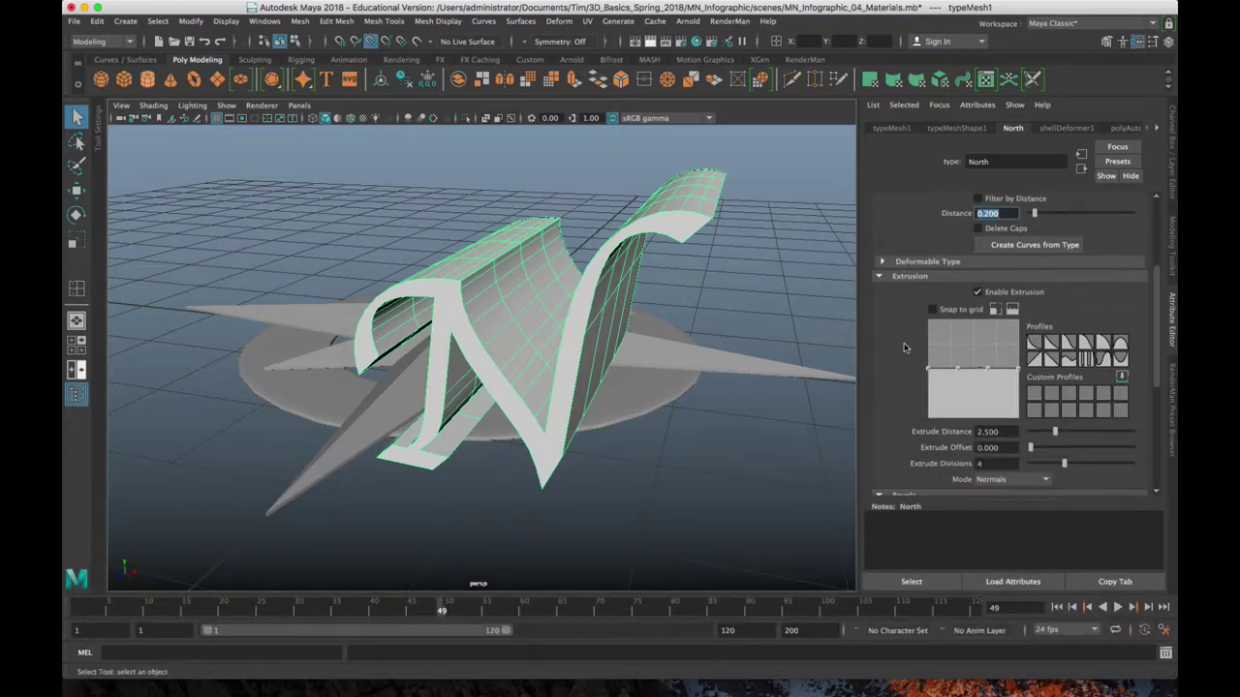
pyautogui.click(910, 238)
pyautogui.click(911, 240)
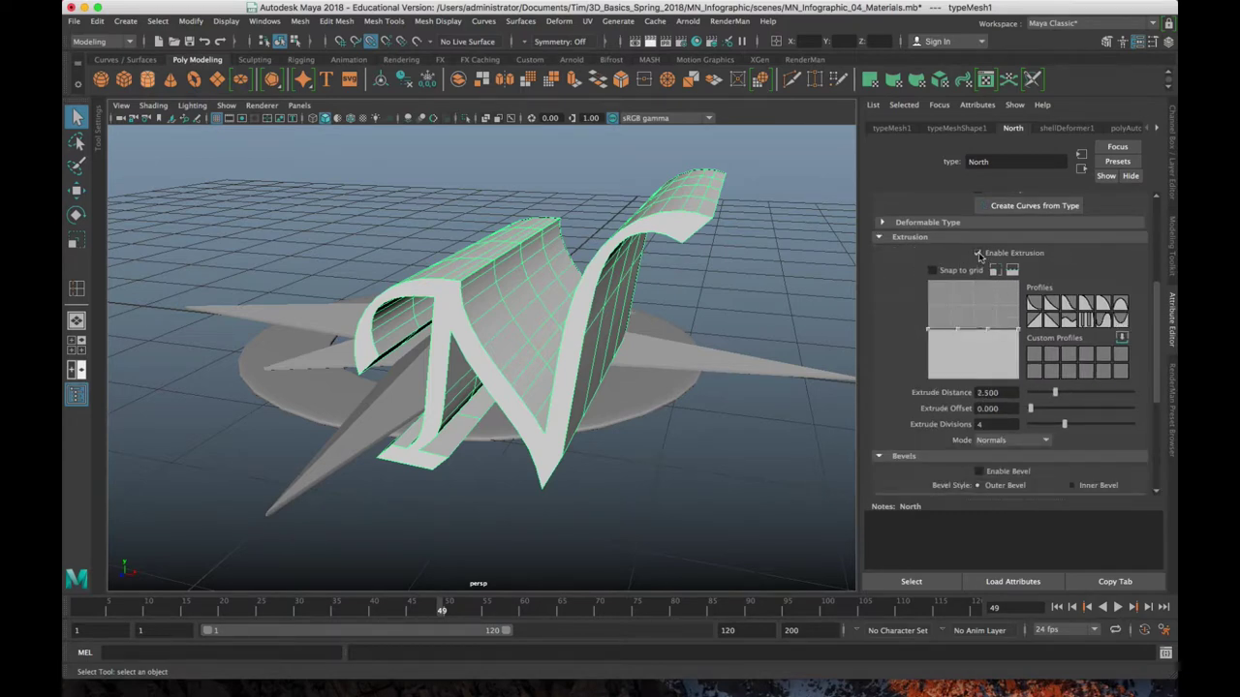
pyautogui.click(978, 253)
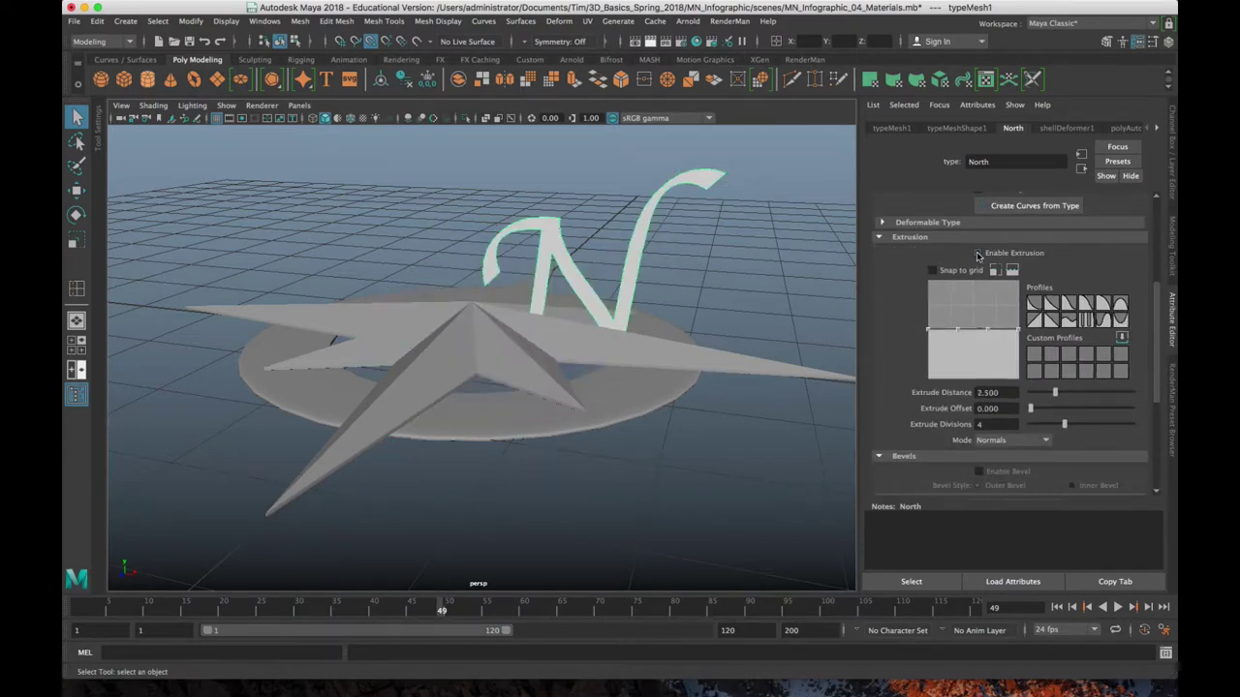
pyautogui.keyDown('alt'); pyautogui.moveTo(719, 346); pyautogui.dragTo(318, 275); pyautogui.keyUp('alt')
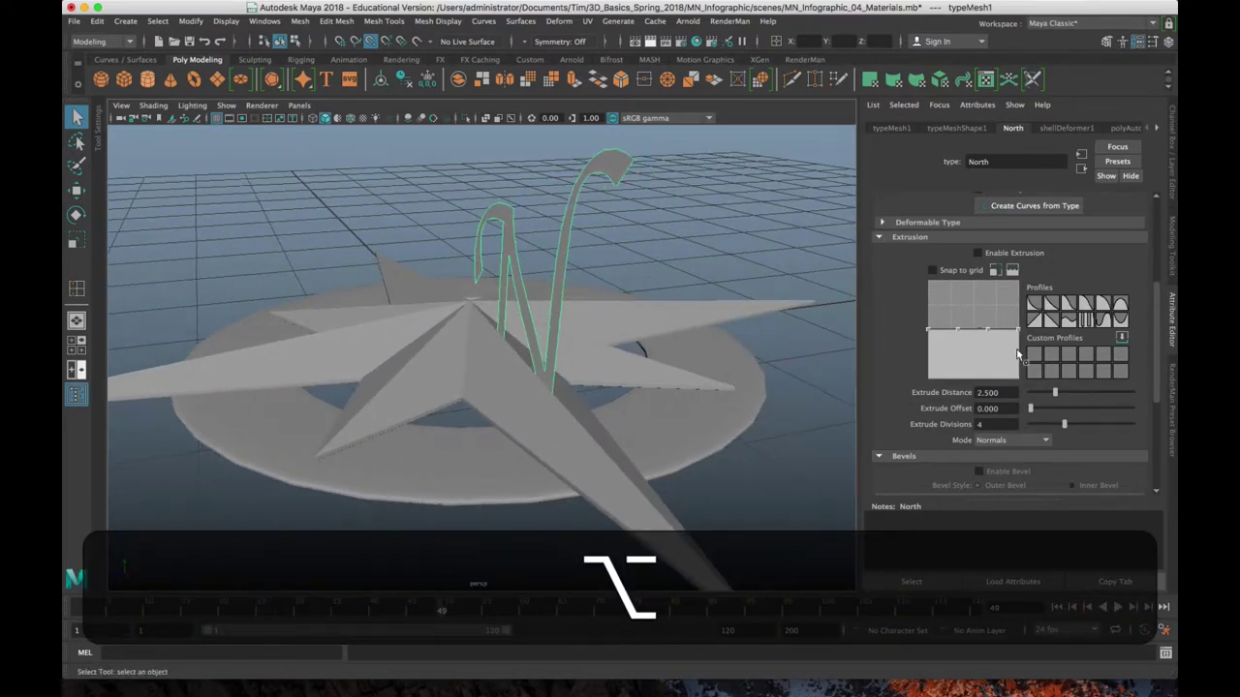
pyautogui.click(979, 253)
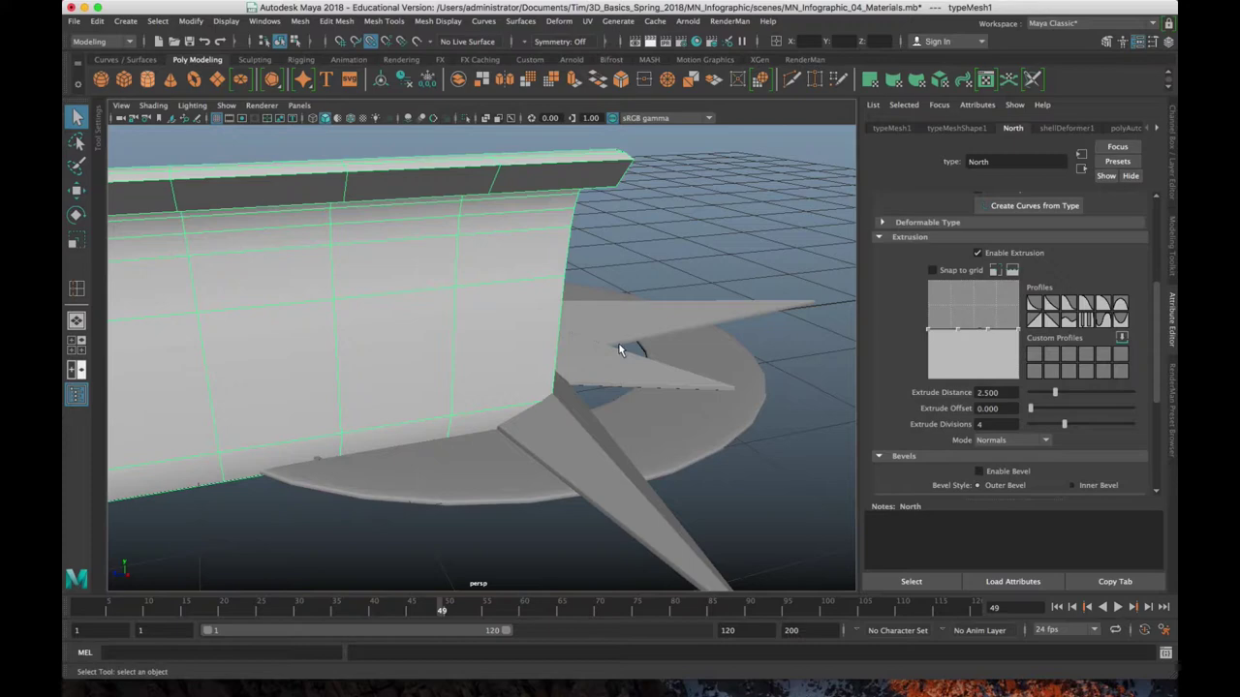
# - Try a concave extrusion profile on the letter N with an extrude offset of about 0.171
pyautogui.scroll(-5, 615, 343)
pyautogui.keyDown('alt'); pyautogui.moveTo(388, 378); pyautogui.dragTo(548, 355); pyautogui.keyUp('alt')
pyautogui.keyDown('alt'); pyautogui.moveTo(448, 398); pyautogui.dragTo(474, 392, button='middle'); pyautogui.keyUp('alt')
pyautogui.keyDown('alt'); pyautogui.moveTo(474, 393); pyautogui.dragTo(620, 338); pyautogui.keyUp('alt')
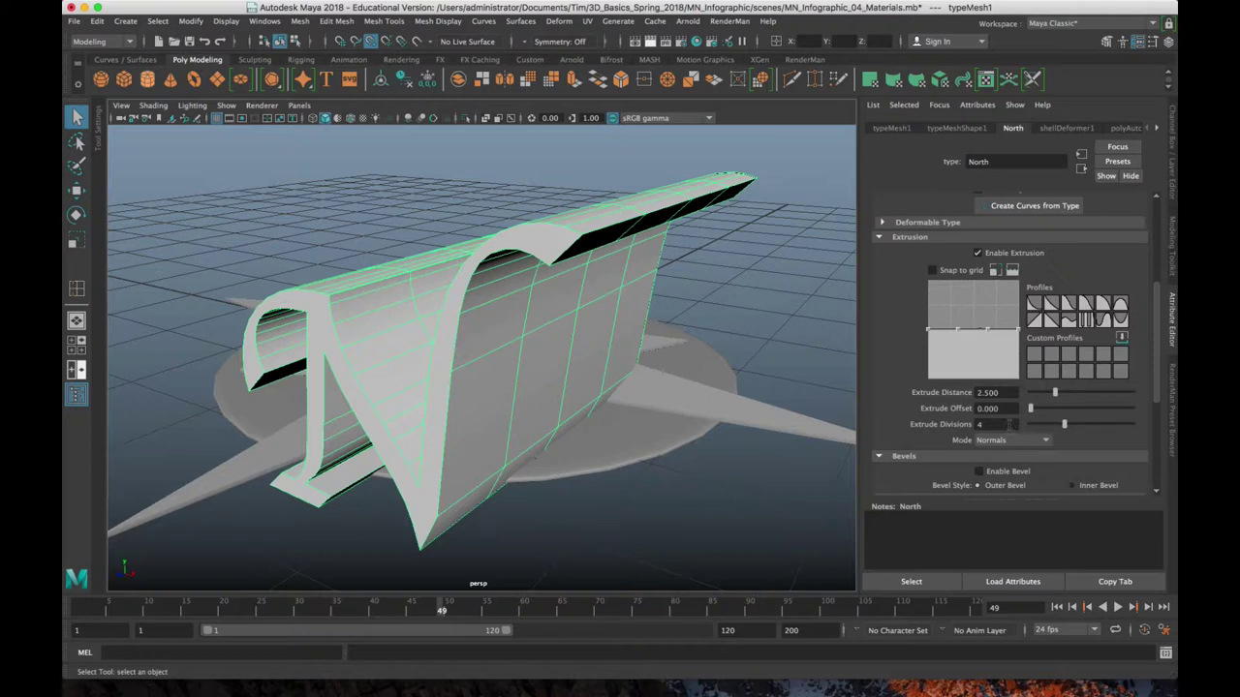
pyautogui.moveTo(1029, 411); pyautogui.dragTo(1047, 412)
pyautogui.click(1034, 306)
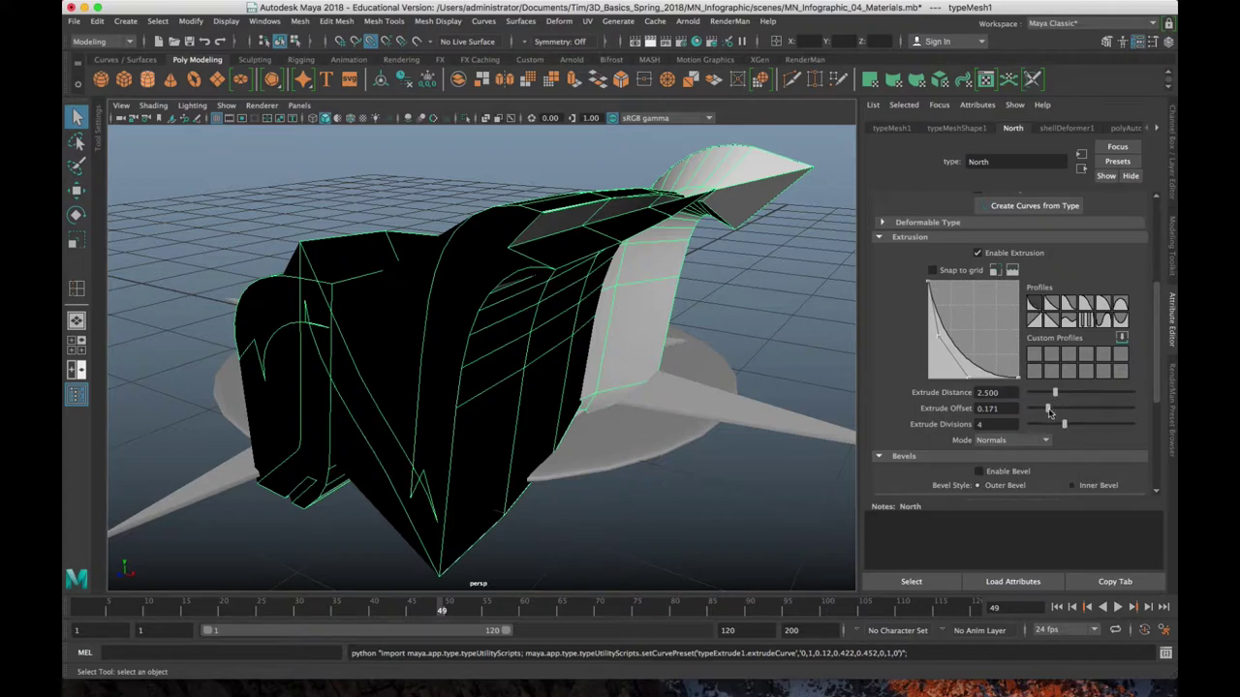
pyautogui.moveTo(1049, 411); pyautogui.dragTo(1030, 414)
# - Apply the S-curve extrusion profile to the letter N and set the extrude offset to 0
pyautogui.keyDown('alt'); pyautogui.moveTo(488, 461); pyautogui.dragTo(550, 444, button='right'); pyautogui.keyUp('alt')
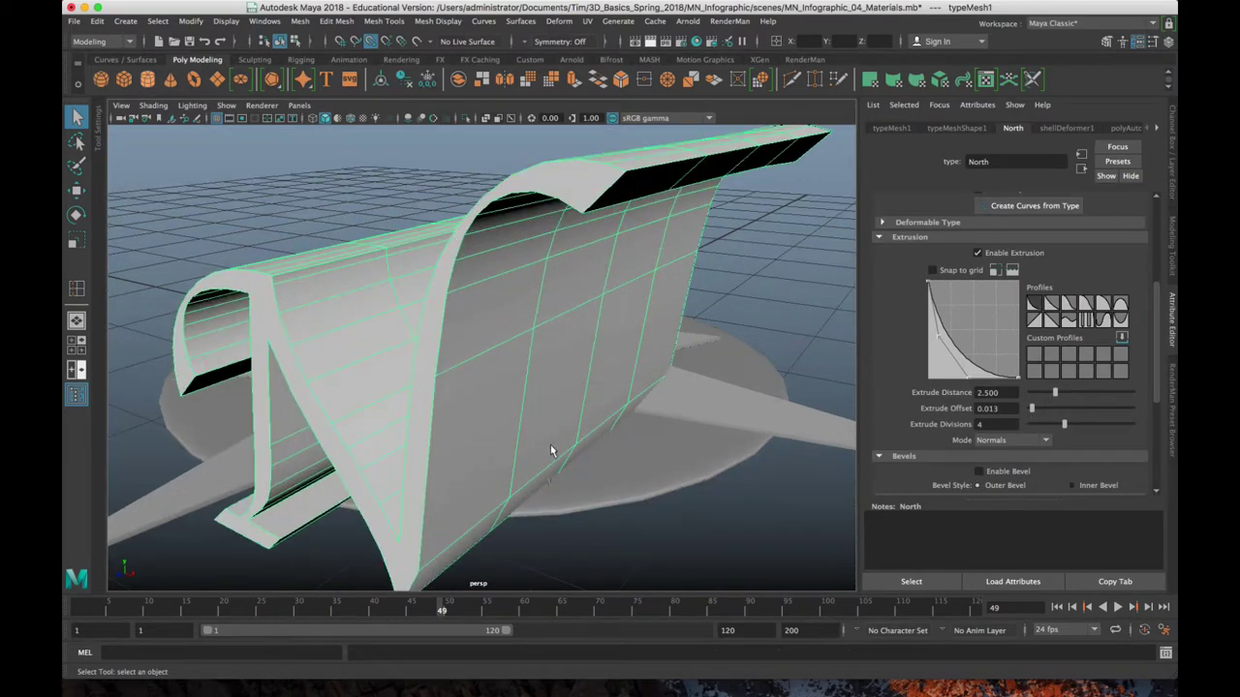
pyautogui.click(1033, 302)
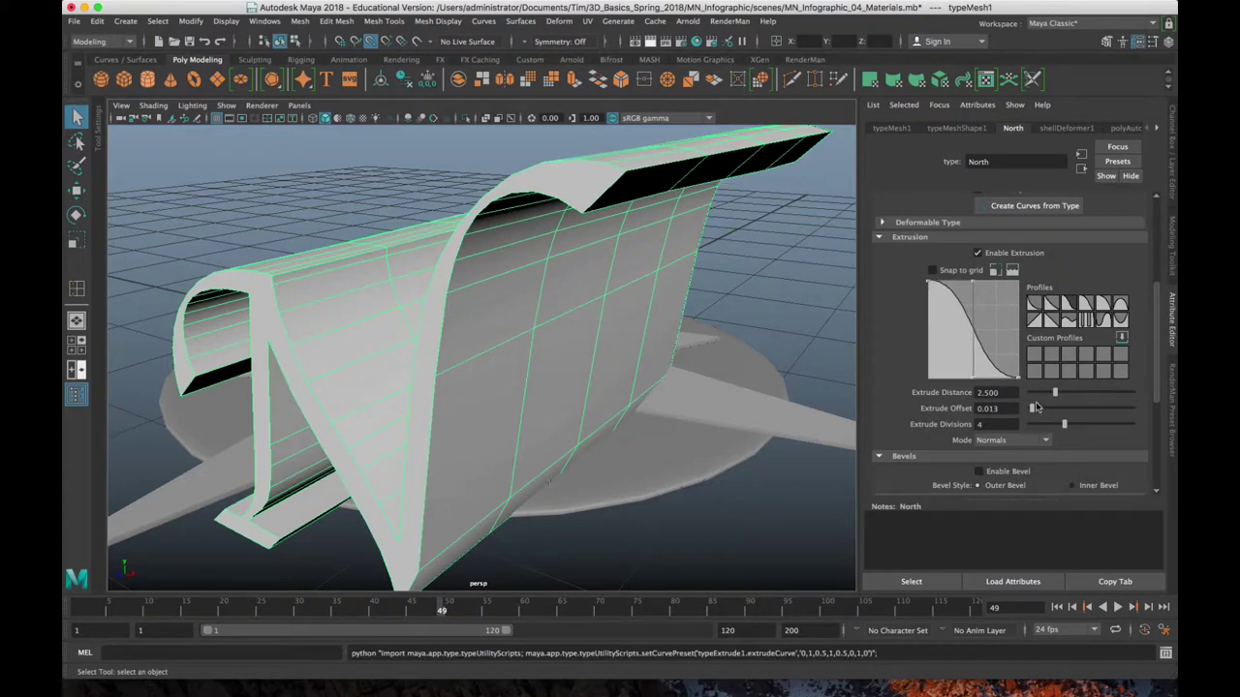
pyautogui.moveTo(1032, 409)
pyautogui.mouseDown()
pyautogui.moveTo(1044, 409)
pyautogui.moveTo(1030, 409)
pyautogui.mouseUp()
pyautogui.keyDown('alt'); pyautogui.moveTo(661, 379); pyautogui.dragTo(588, 372); pyautogui.keyUp('alt')
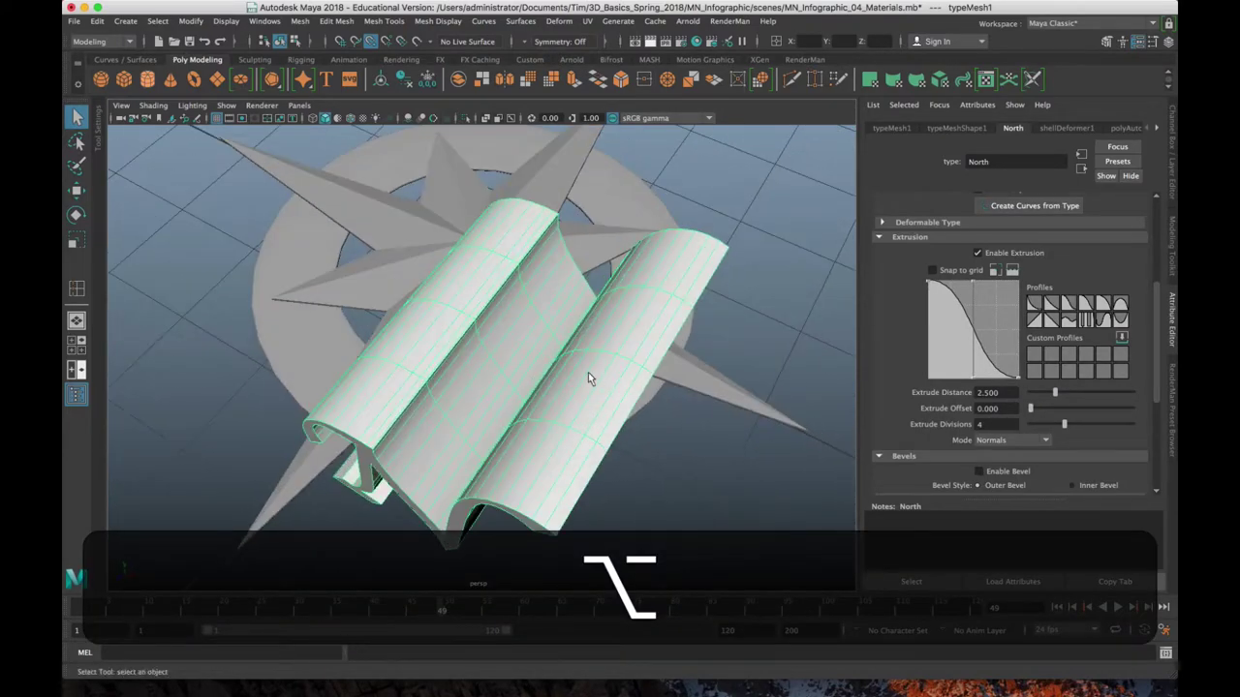
# - Thin the letter N to an extrude distance of 0.1 with 2 extrude divisions
pyautogui.keyDown('alt'); pyautogui.moveTo(679, 387); pyautogui.dragTo(706, 325); pyautogui.keyUp('alt')
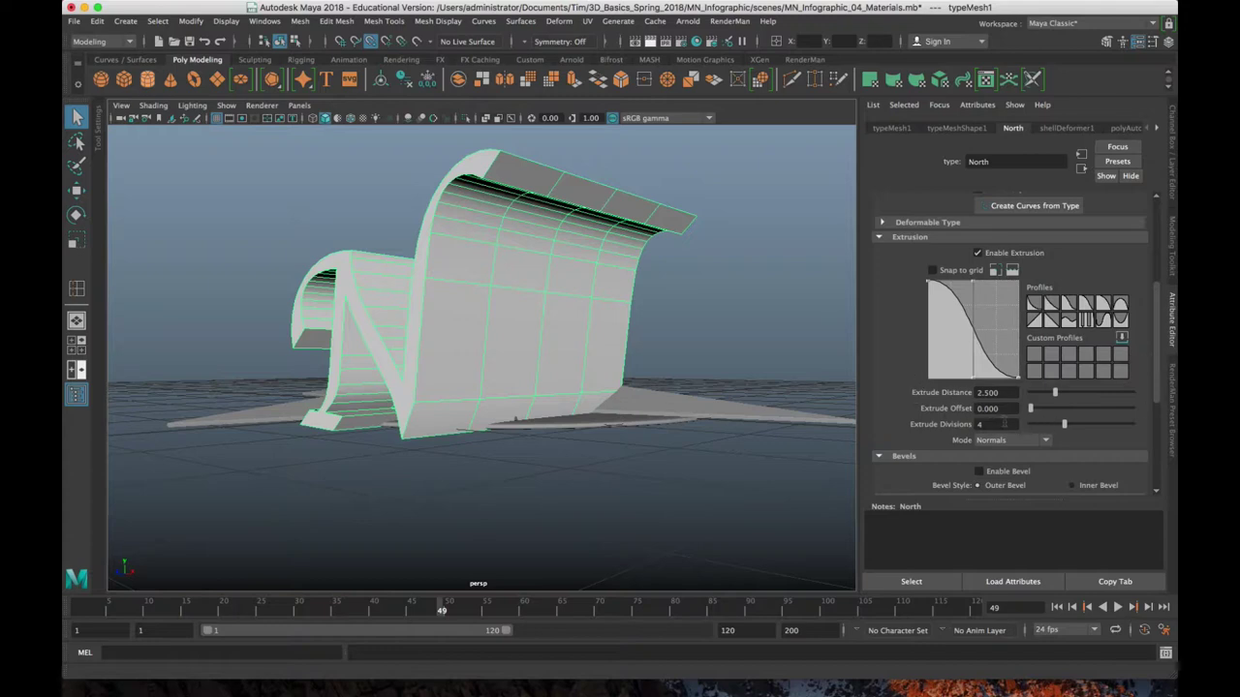
pyautogui.moveTo(1056, 394); pyautogui.dragTo(1046, 427)
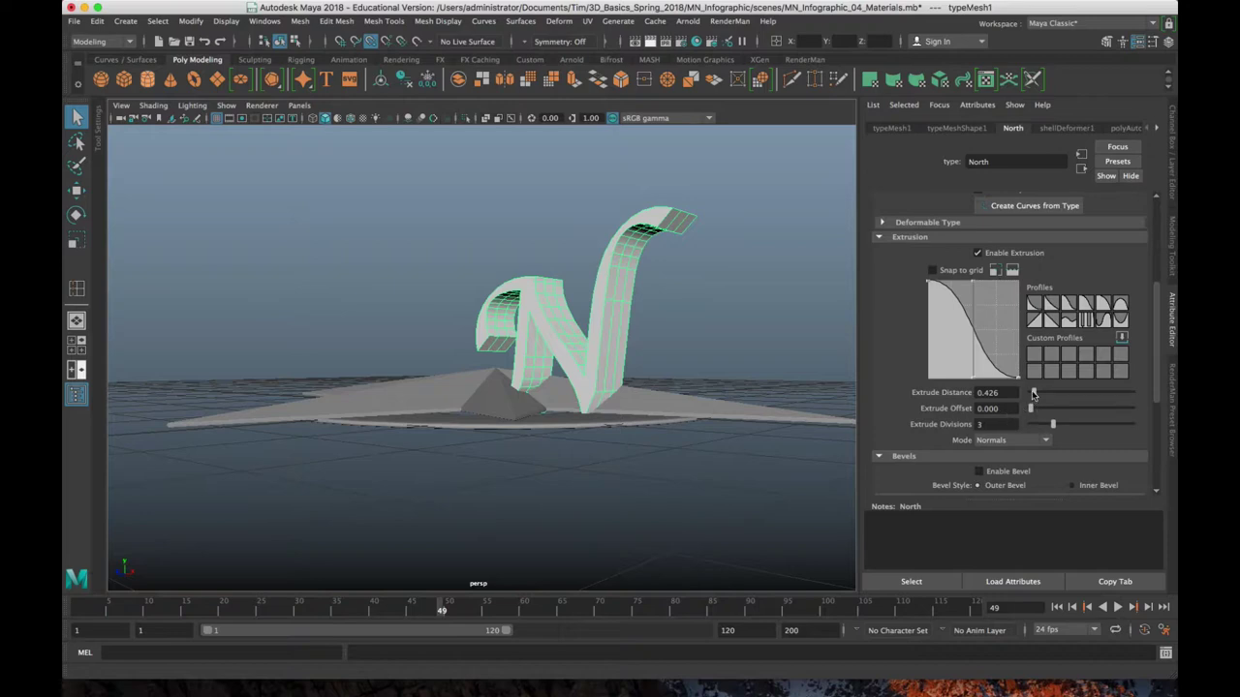
pyautogui.moveTo(1034, 394); pyautogui.dragTo(1045, 427)
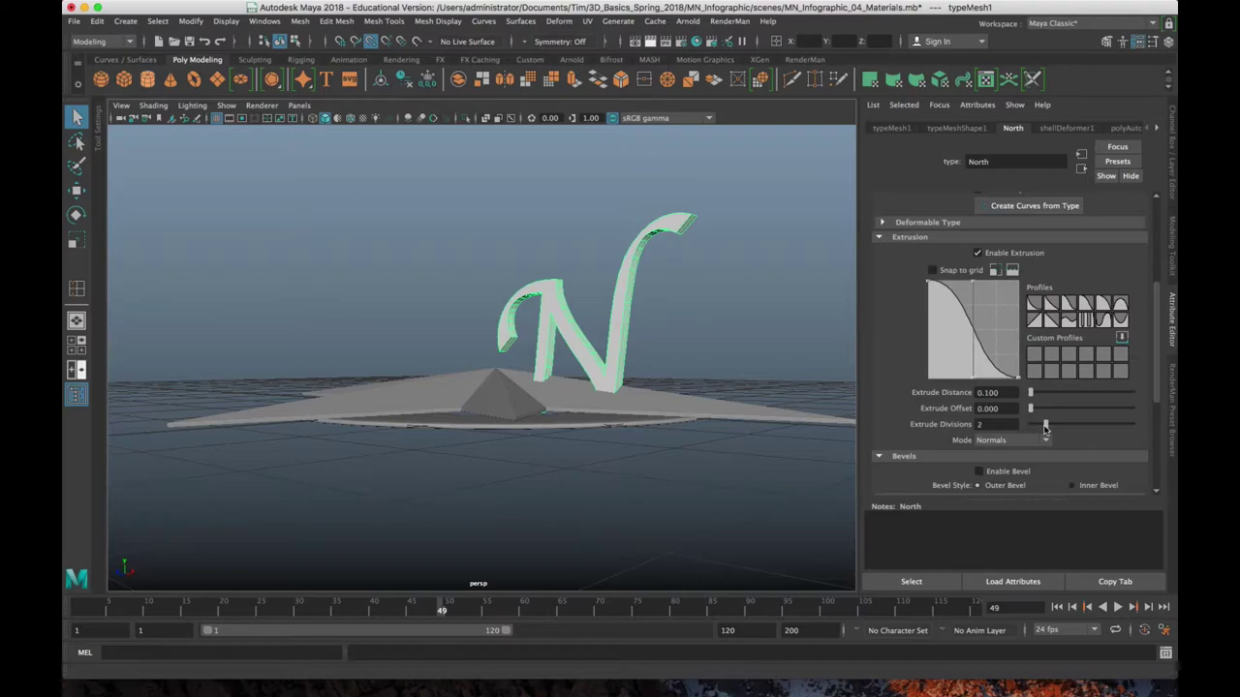
pyautogui.keyDown('alt'); pyautogui.moveTo(688, 322); pyautogui.dragTo(837, 387); pyautogui.keyUp('alt')
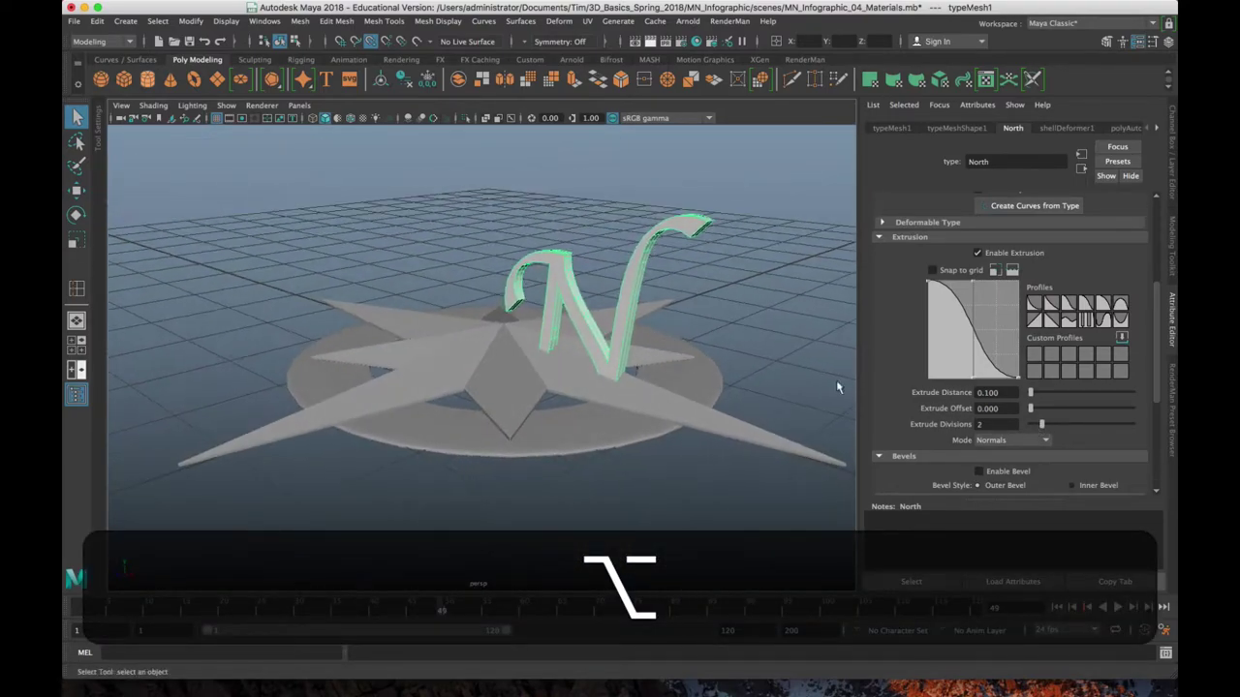
# - Enable the bevel on the letter N with the outer bevel style
pyautogui.scroll(-5, 906, 393)
pyautogui.scroll(5, 682, 274)
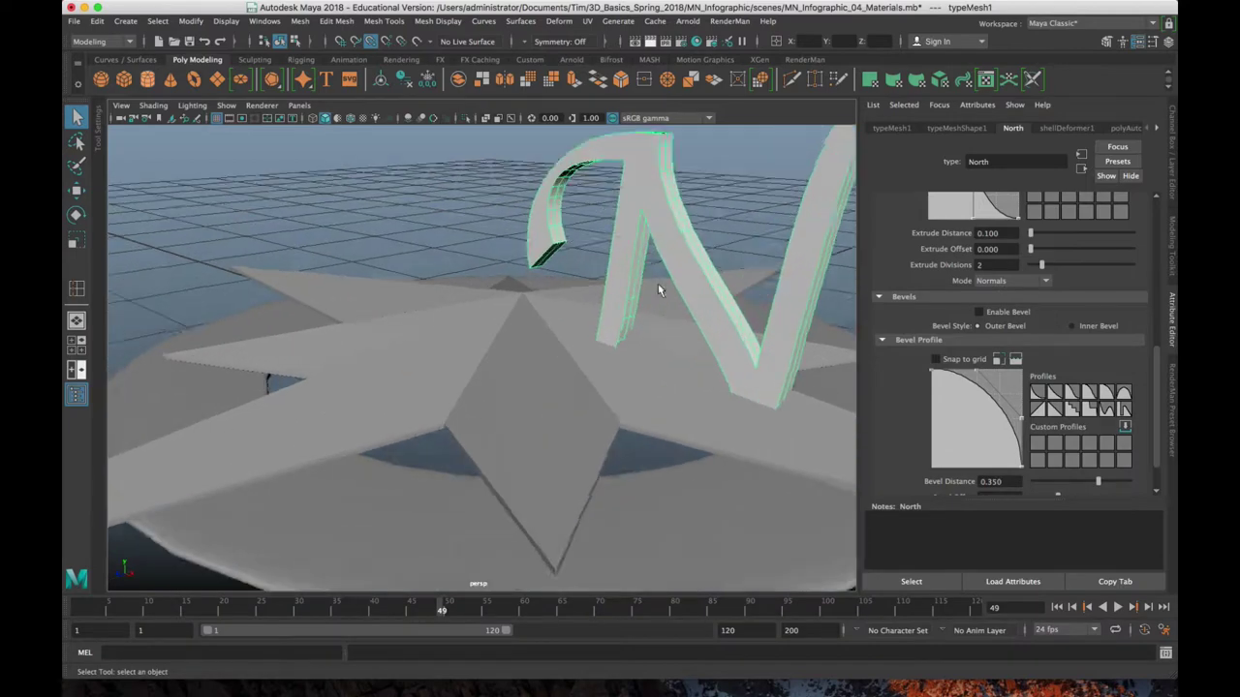
pyautogui.keyDown('alt'); pyautogui.moveTo(664, 286); pyautogui.dragTo(417, 391); pyautogui.keyUp('alt')
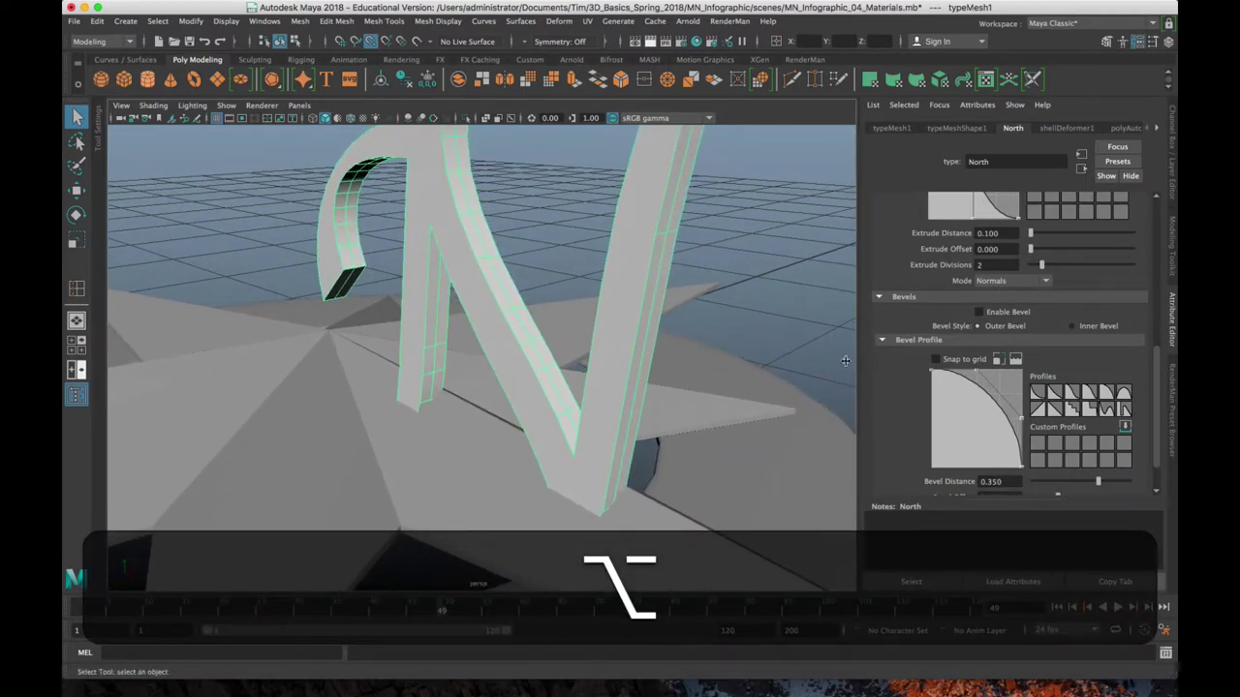
pyautogui.keyDown('alt'); pyautogui.moveTo(678, 273); pyautogui.dragTo(725, 318); pyautogui.keyUp('alt')
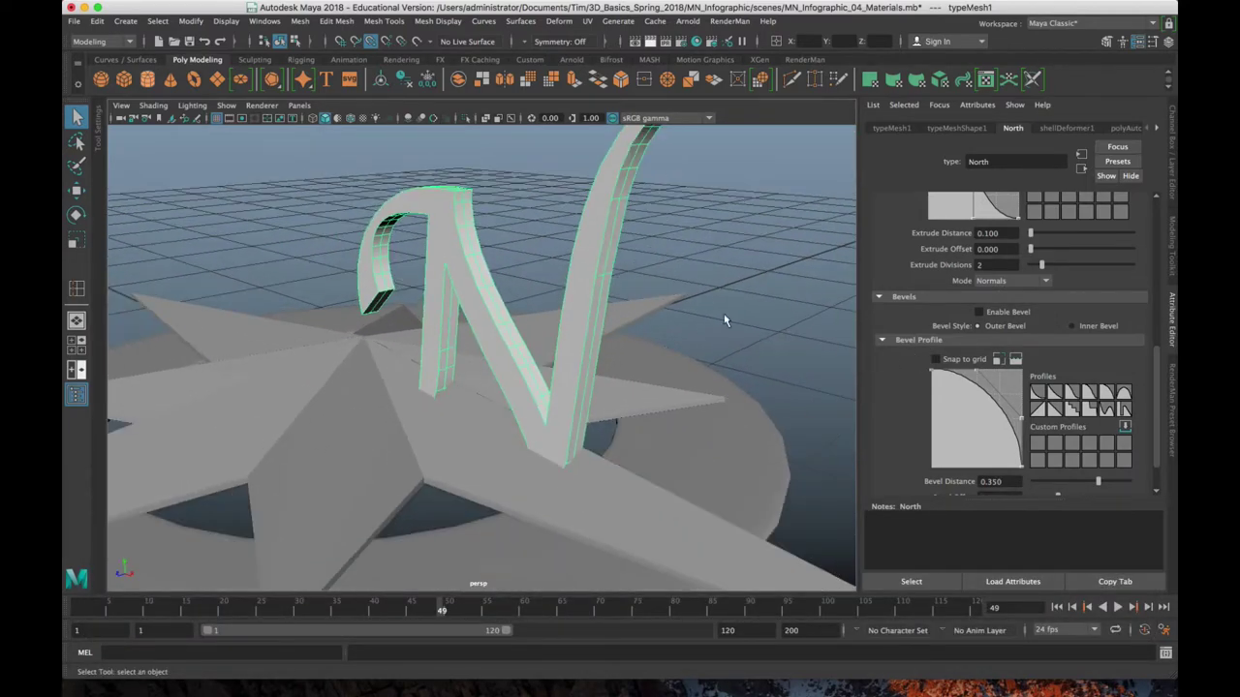
pyautogui.scroll(-2, 893, 379)
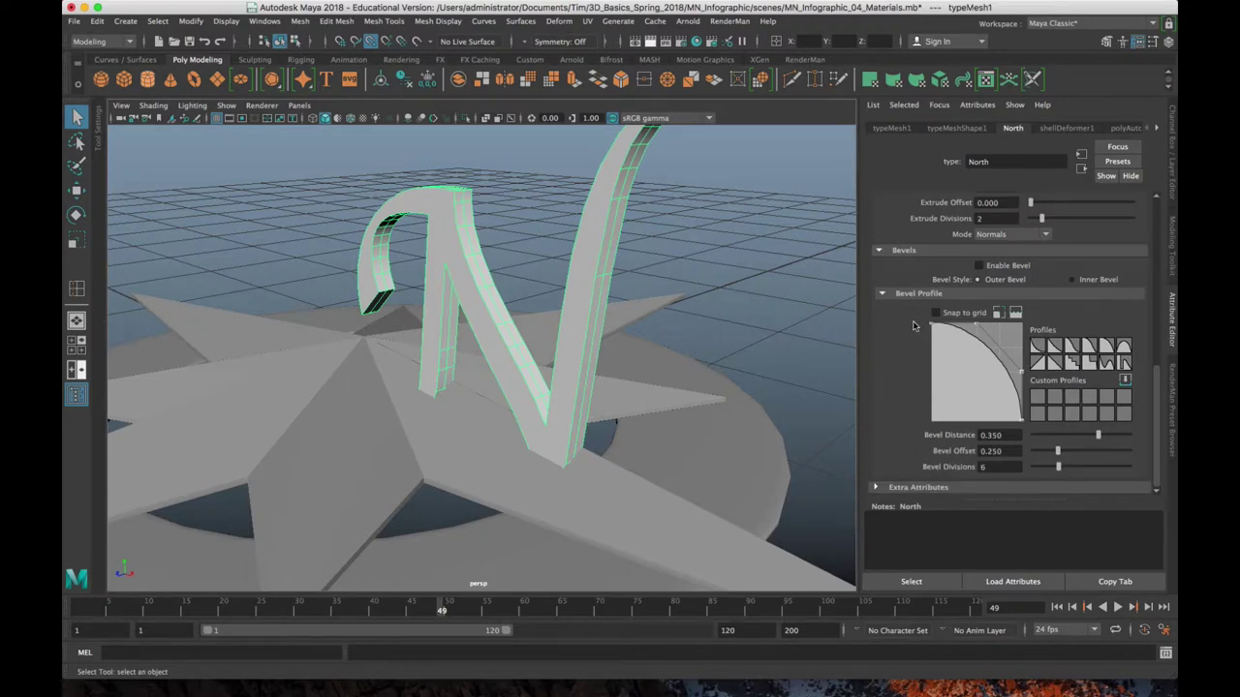
pyautogui.click(905, 252)
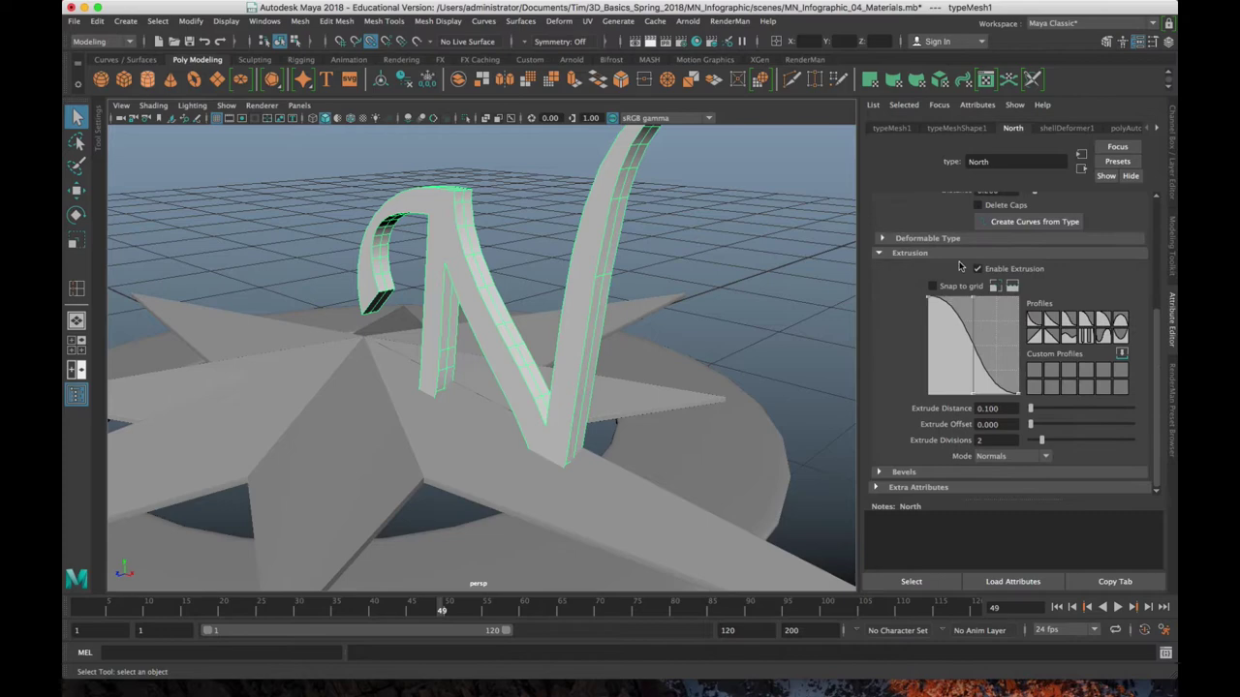
pyautogui.click(903, 471)
pyautogui.scroll(-5, 922, 409)
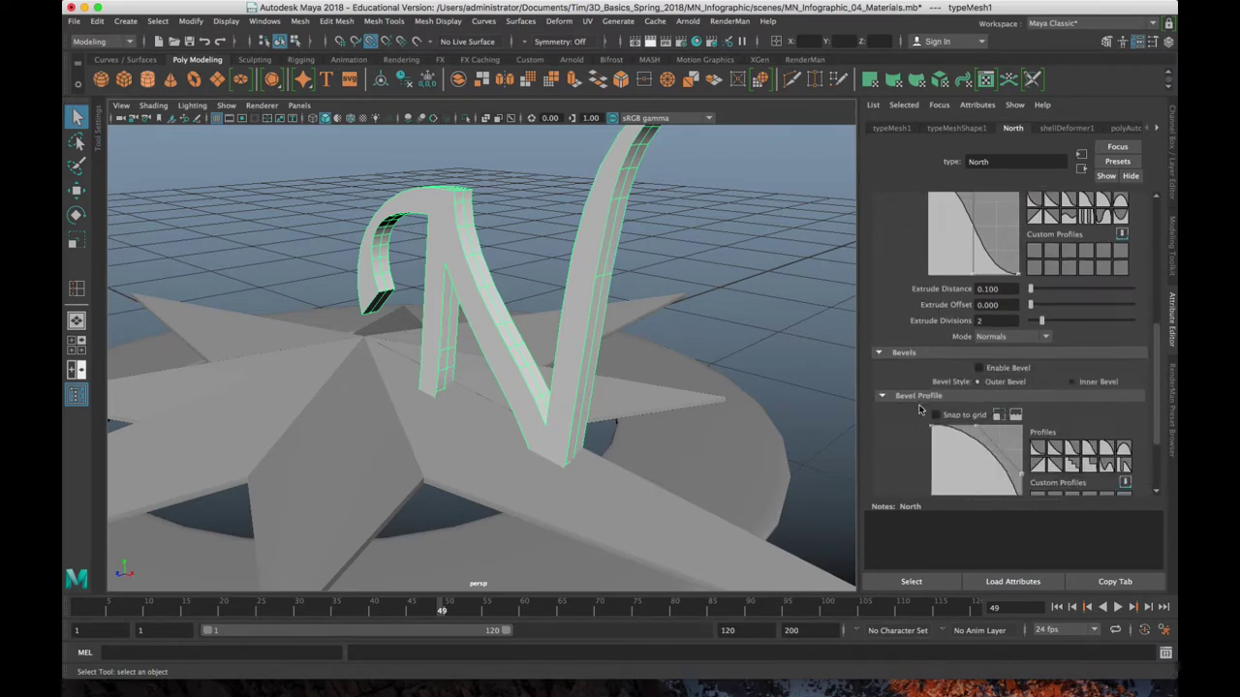
pyautogui.click(979, 369)
# - Reduce the letter's bevel to a distance of about 0.028 and an offset of about 0.014
pyautogui.scroll(-3, 678, 335)
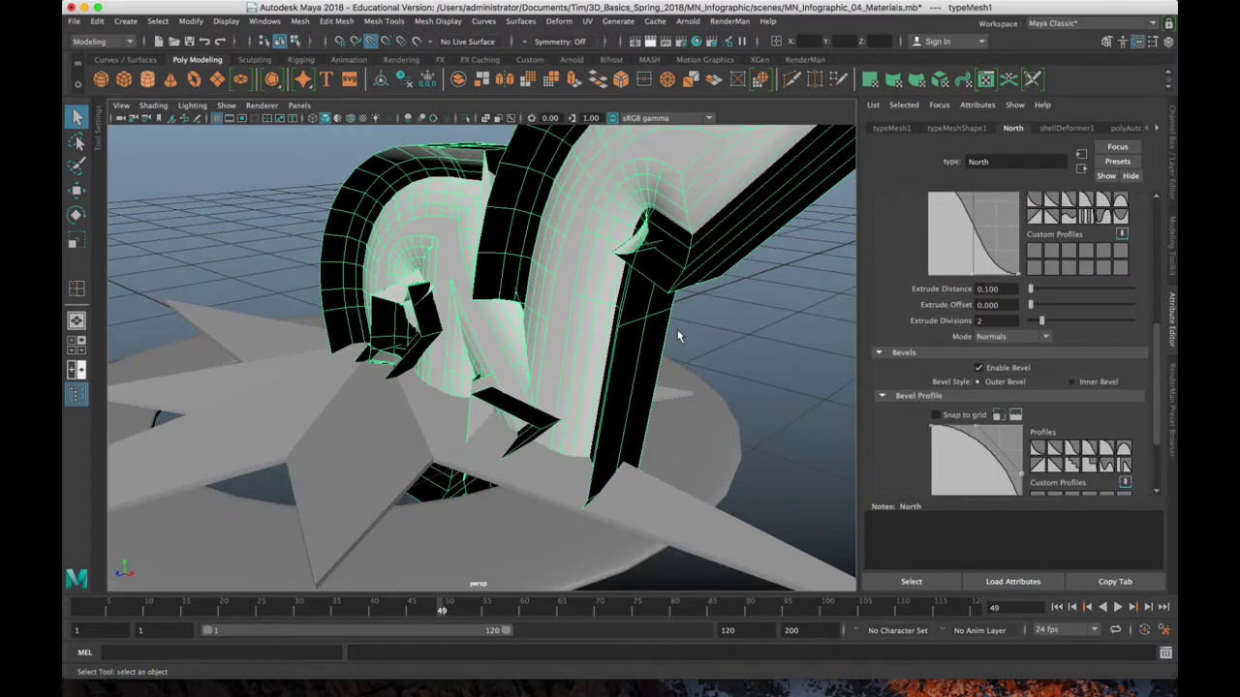
pyautogui.scroll(-4, 896, 418)
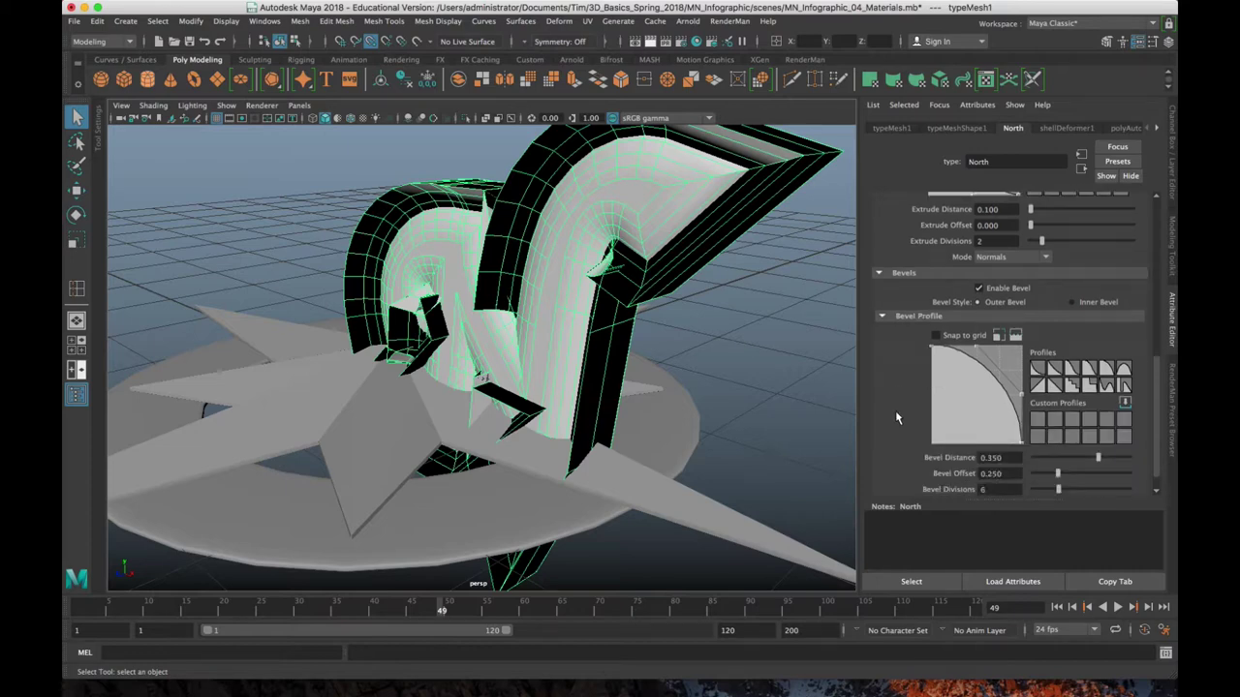
pyautogui.moveTo(1098, 437); pyautogui.dragTo(1035, 453)
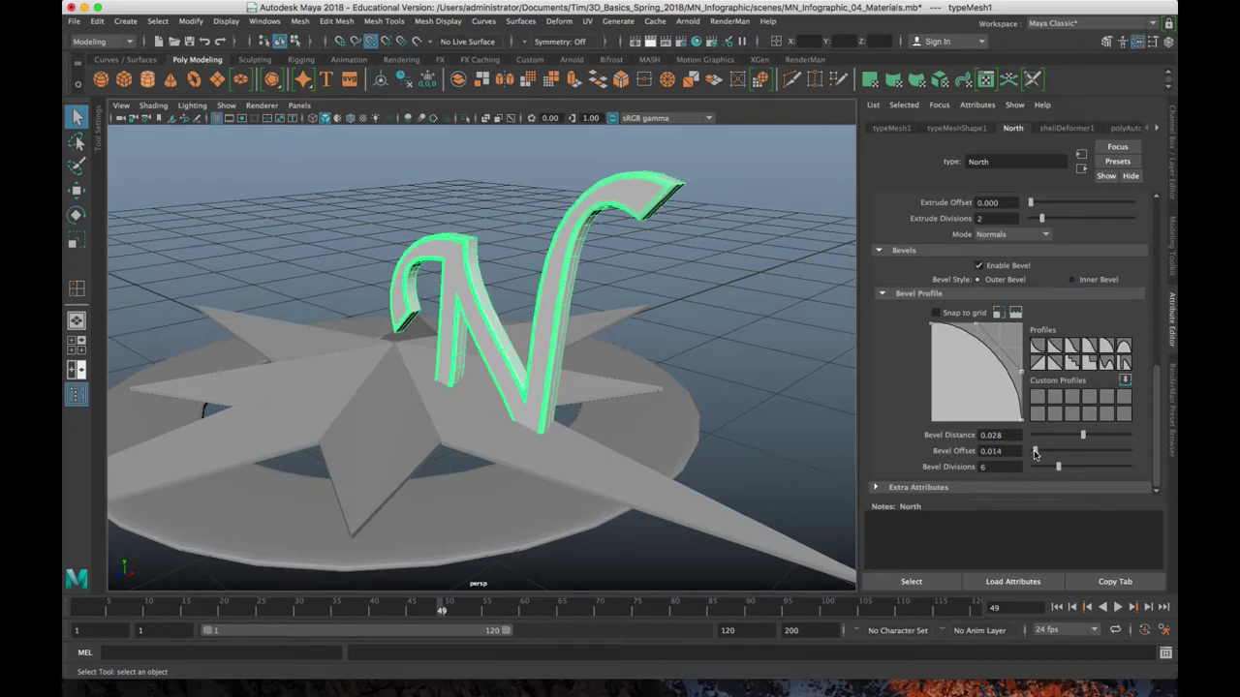
# - Examine the letter's beveled edges up close and lower the bevel divisions to 3
pyautogui.scroll(5, 629, 328)
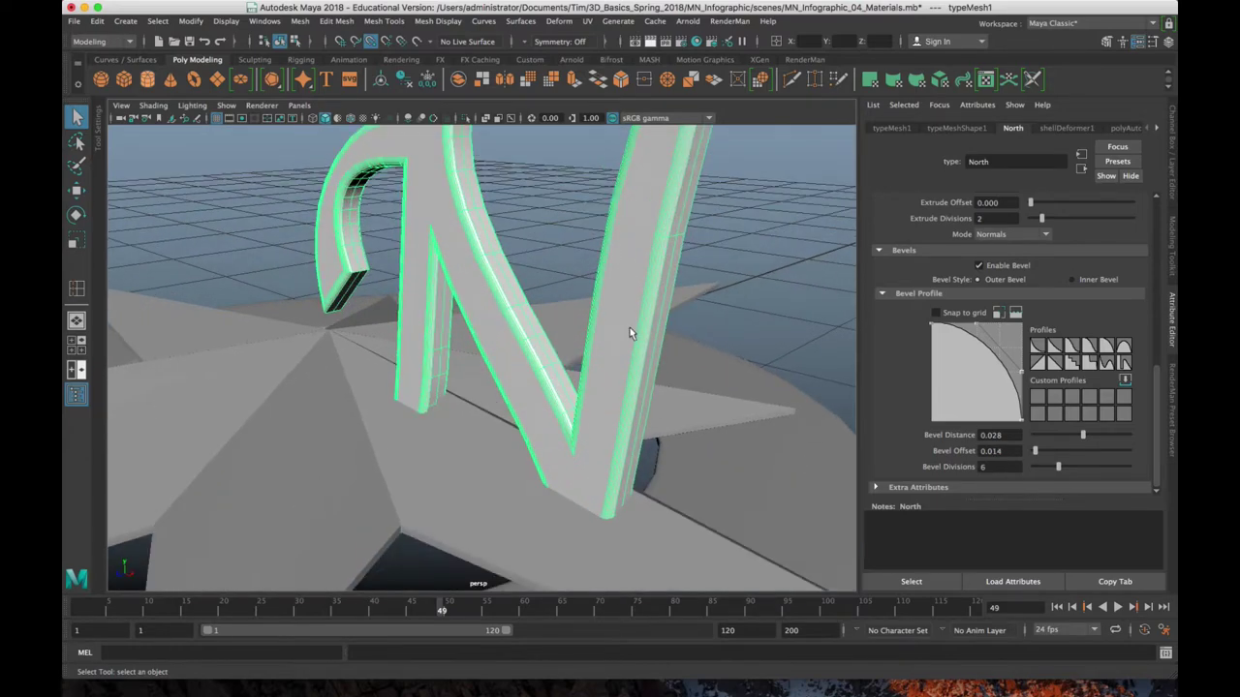
pyautogui.keyDown('alt'); pyautogui.moveTo(630, 328); pyautogui.dragTo(590, 364, button='middle'); pyautogui.keyUp('alt')
pyautogui.scroll(3, 590, 363)
pyautogui.moveTo(484, 377)
pyautogui.keyDown('alt'); pyautogui.mouseDown(button='middle')
pyautogui.moveTo(579, 444)
pyautogui.moveTo(599, 489)
pyautogui.mouseUp(button='middle'); pyautogui.keyUp('alt')
pyautogui.scroll(6, 547, 311)
pyautogui.scroll(-3, 523, 287)
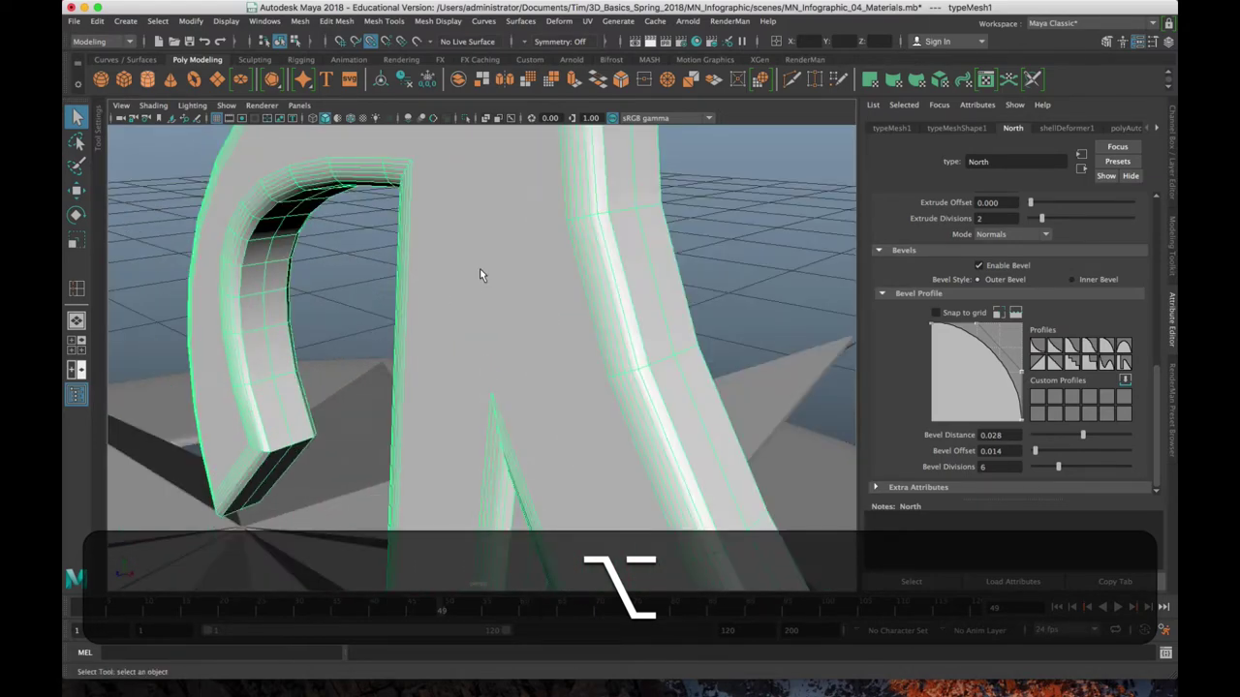
pyautogui.keyDown('alt'); pyautogui.moveTo(479, 272); pyautogui.dragTo(565, 349, button='middle'); pyautogui.keyUp('alt')
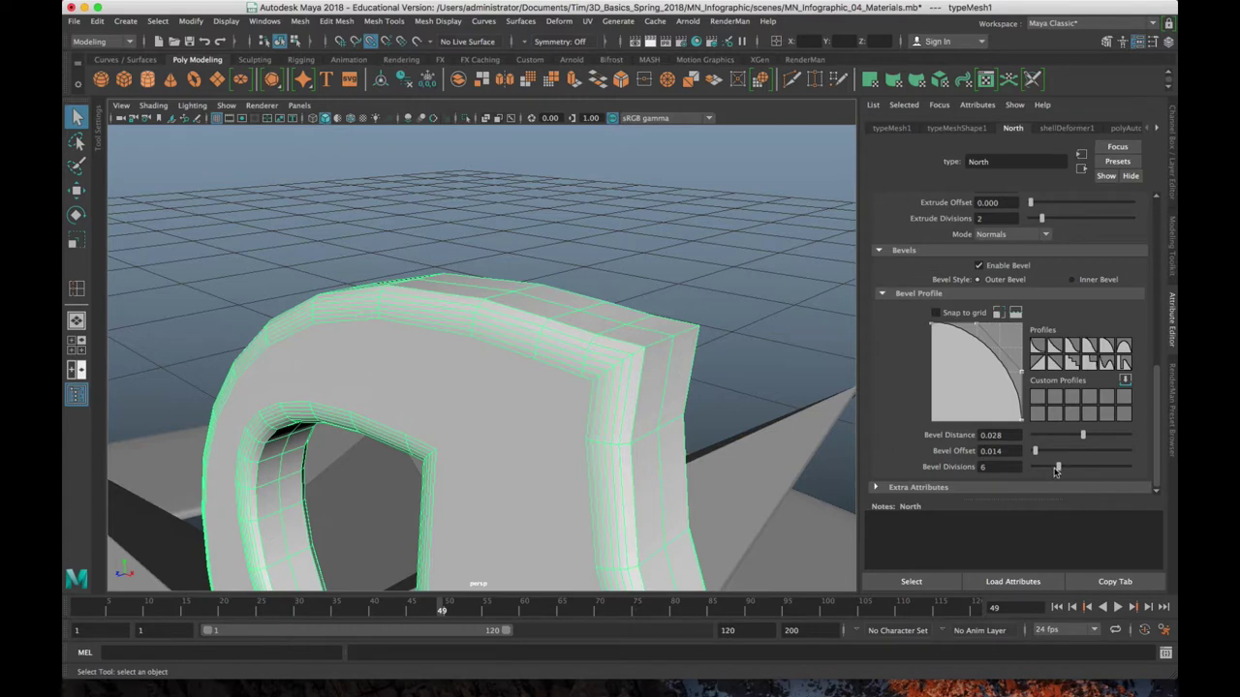
pyautogui.moveTo(1059, 469); pyautogui.dragTo(1042, 472)
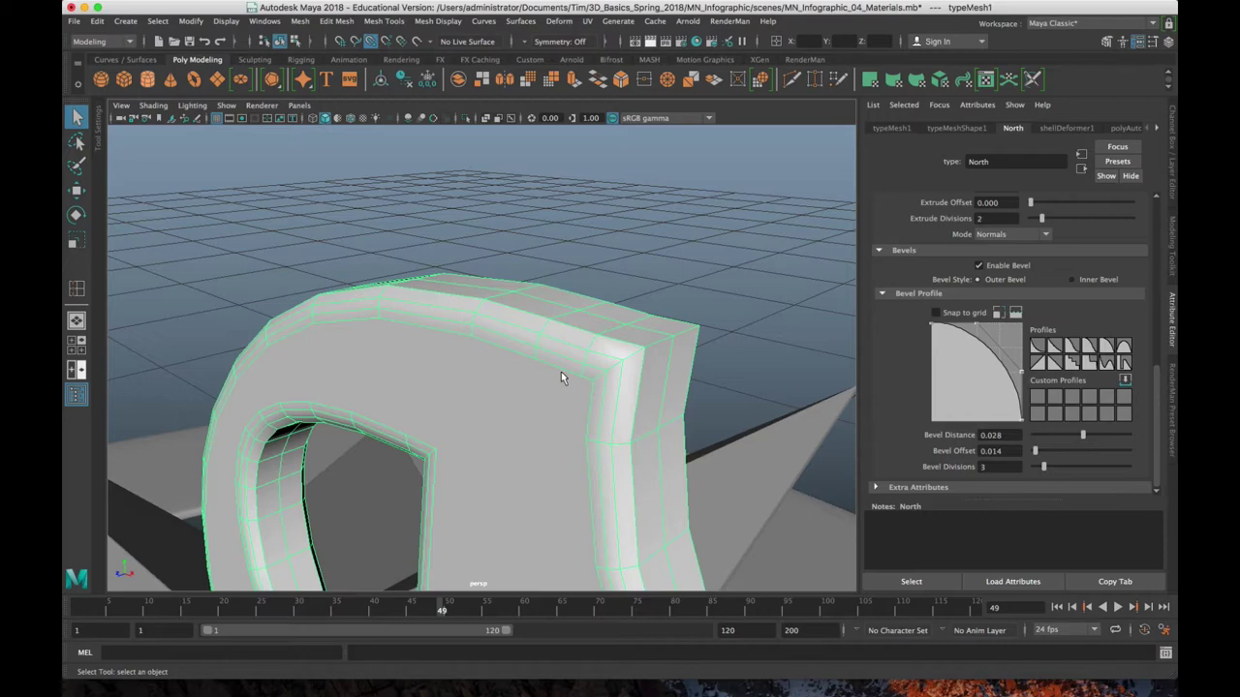
pyautogui.keyDown('alt'); pyautogui.moveTo(560, 372); pyautogui.dragTo(580, 392); pyautogui.keyUp('alt')
# - Move the letter N vertically to a Translate Y of 0.056
pyautogui.scroll(-10, 581, 393)
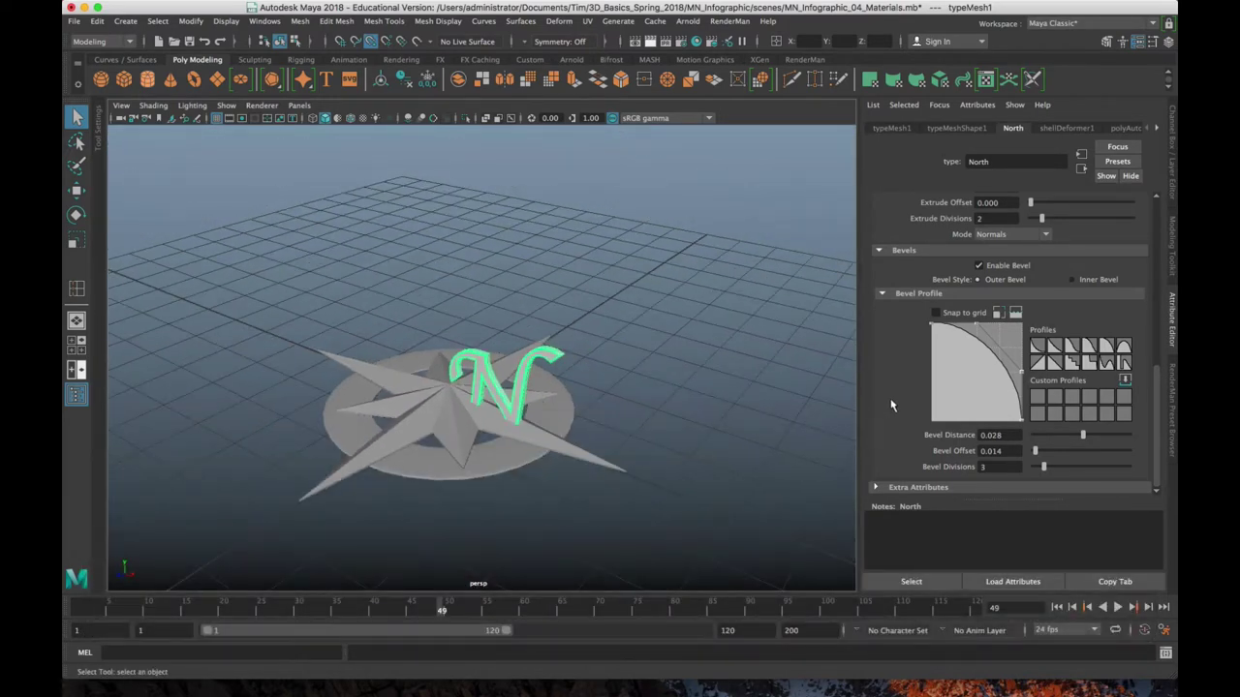
pyautogui.scroll(8, 901, 271)
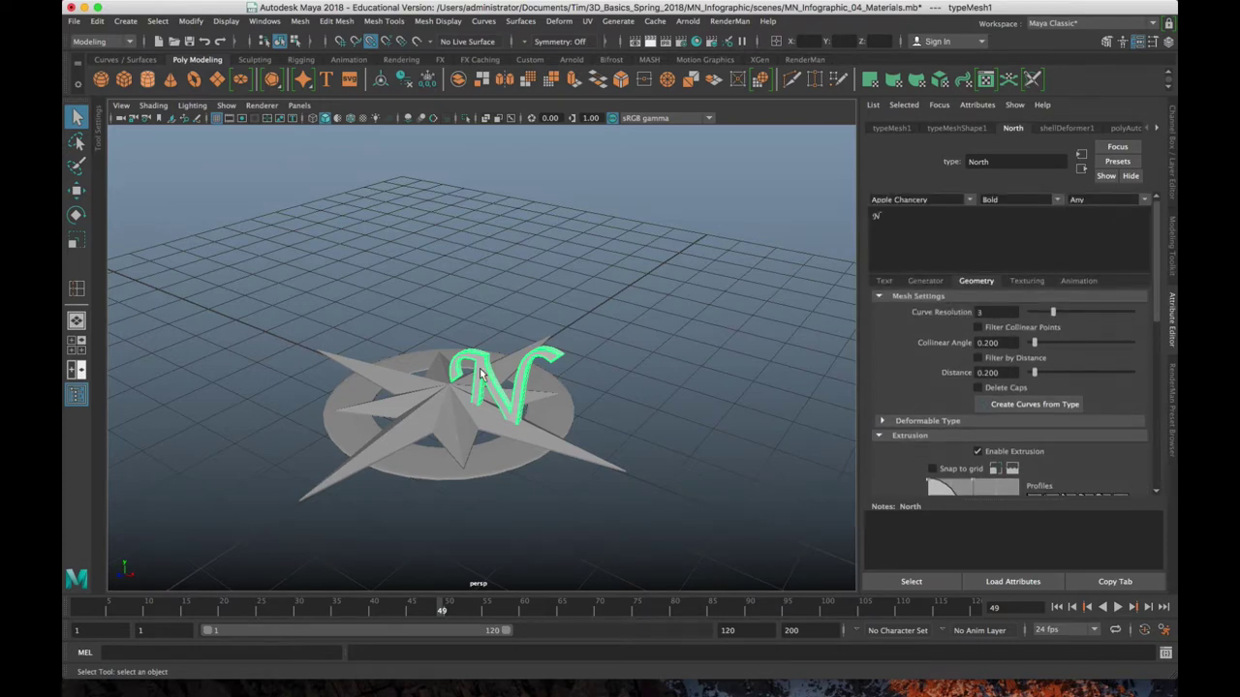
pyautogui.press('w')
pyautogui.moveTo(446, 348); pyautogui.dragTo(477, 386)
# - Set the letter N's Rotate X to -90 so it lies flat and reads correctly from above the compass
pyautogui.click(1170, 150)
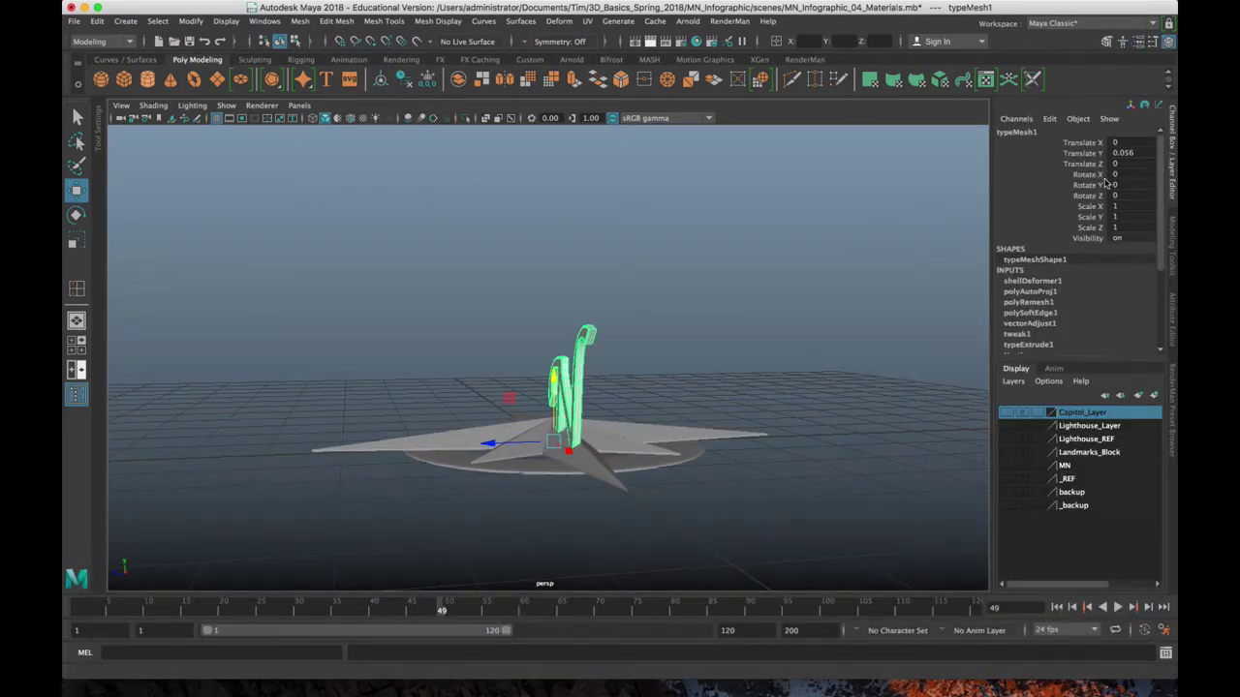
pyautogui.click(1126, 176)
pyautogui.write('90')
pyautogui.press('Return')
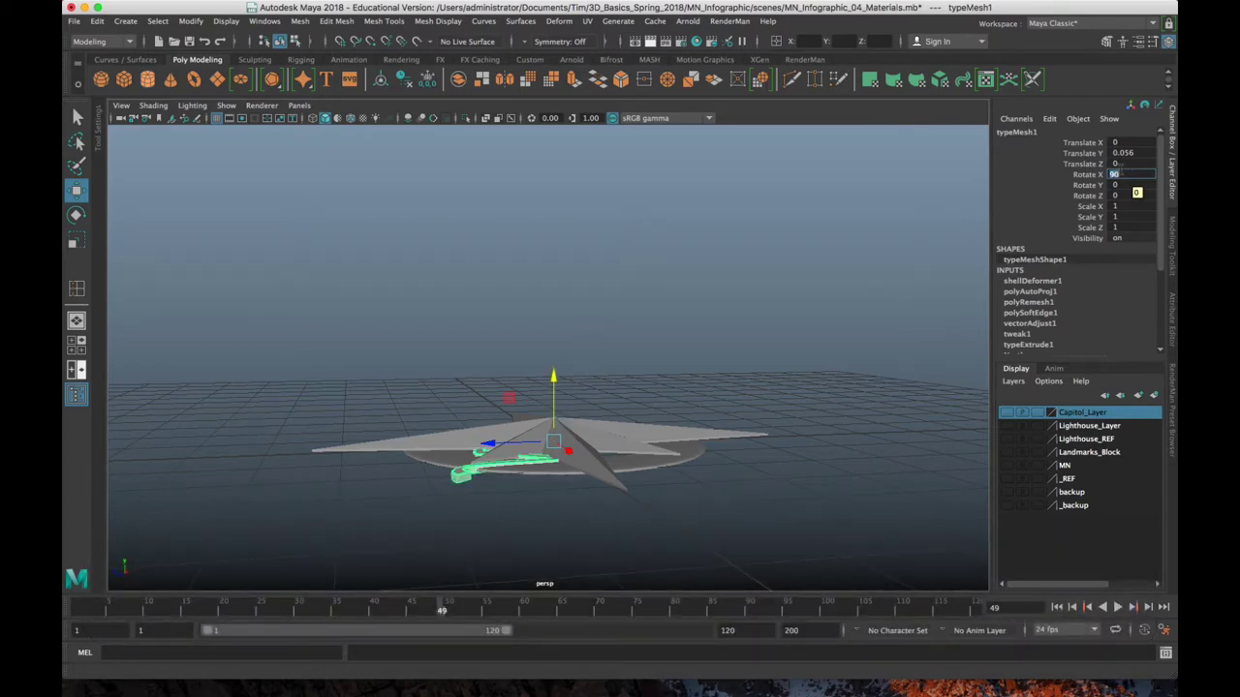
pyautogui.write('0')
pyautogui.press('Return')
pyautogui.keyDown('alt'); pyautogui.moveTo(757, 373); pyautogui.dragTo(742, 479); pyautogui.keyUp('alt')
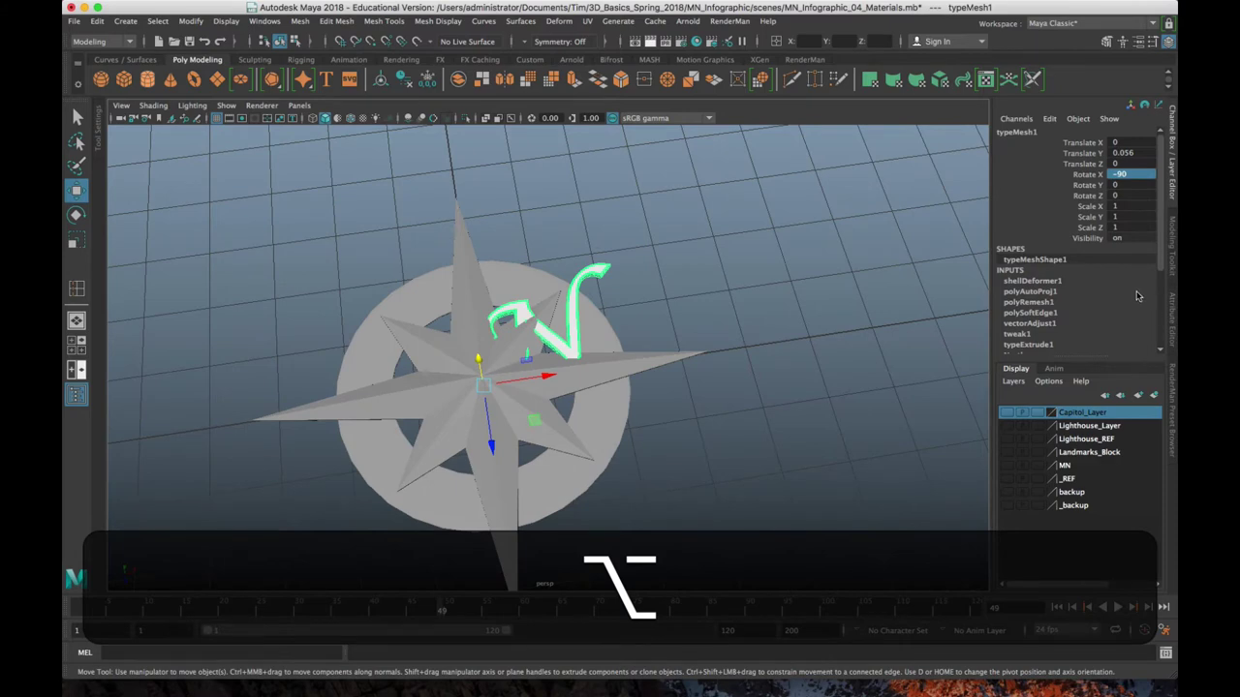
# - Set the North type's text alignment to centered so the N sits on the compass's middle axis
pyautogui.click(1172, 334)
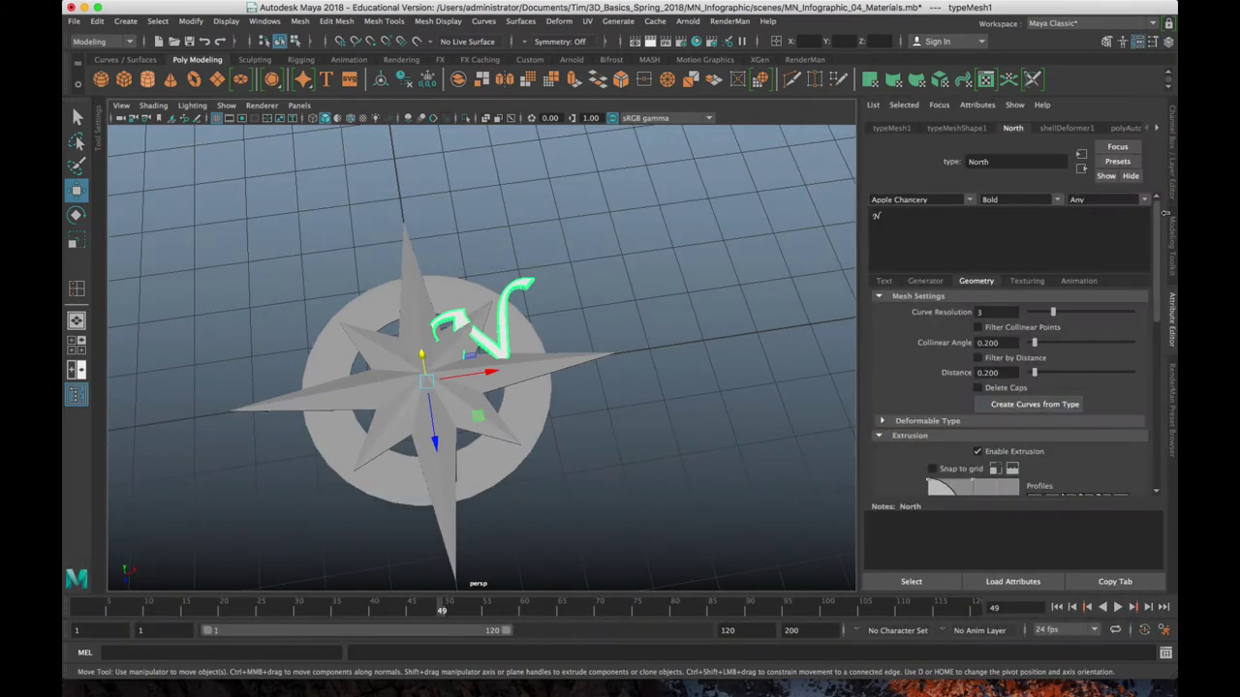
pyautogui.click(886, 282)
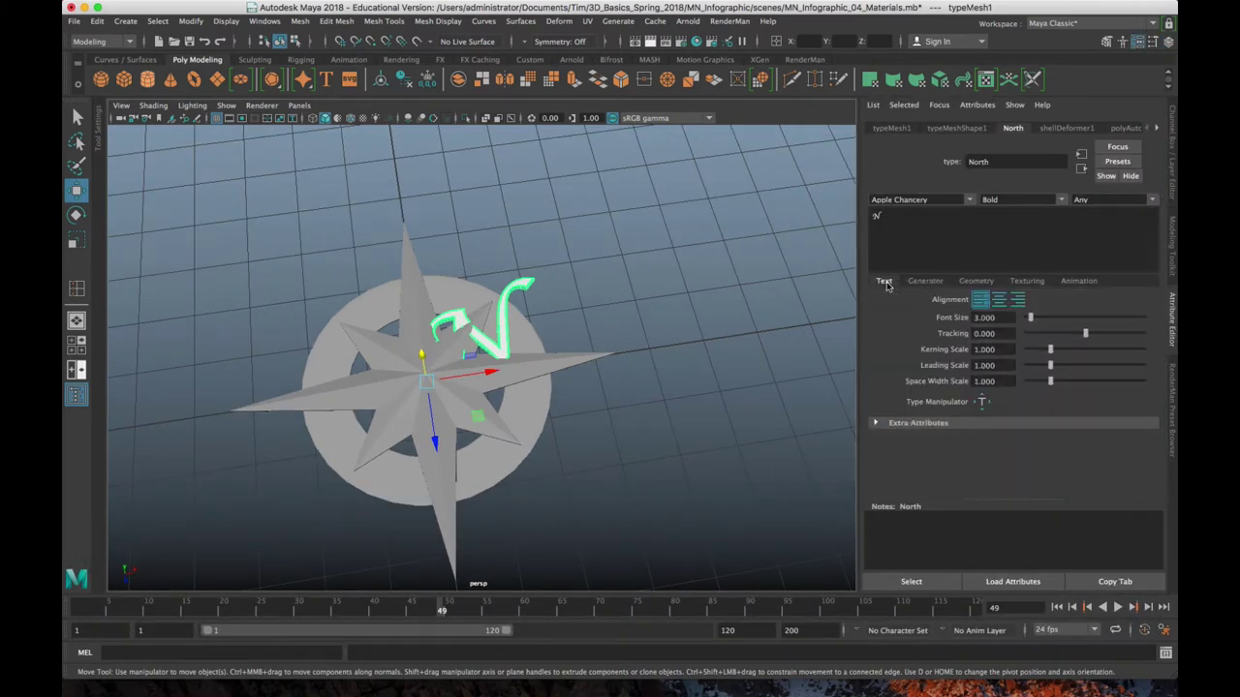
pyautogui.click(1000, 301)
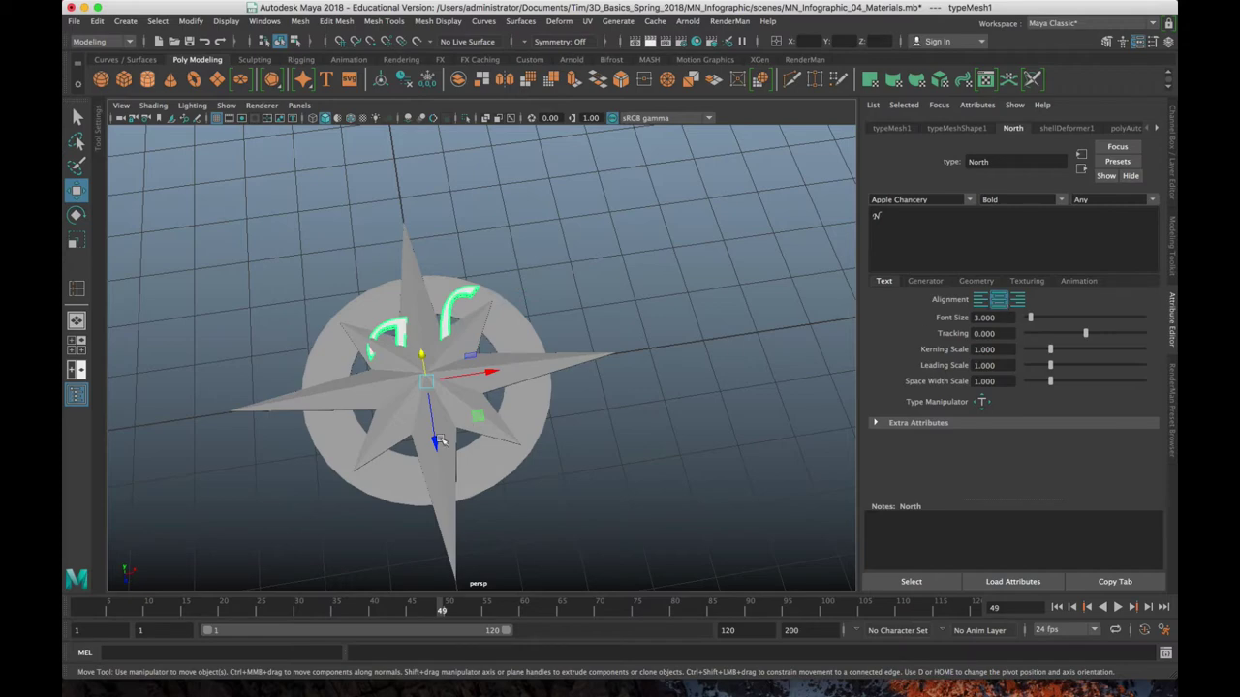
# - Move the letter N along Z to just beyond the star's north point, and lower it to rest on the grid plane
pyautogui.moveTo(433, 446); pyautogui.dragTo(609, 474)
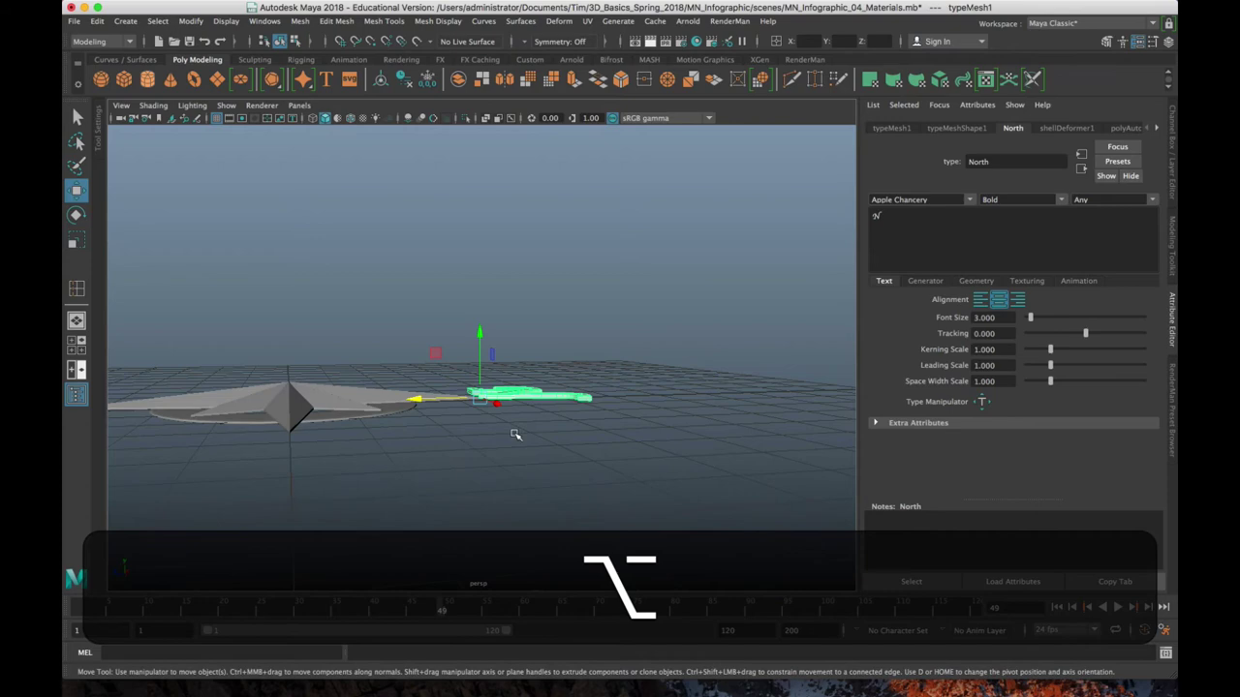
pyautogui.keyDown('alt'); pyautogui.moveTo(515, 435); pyautogui.dragTo(344, 391); pyautogui.keyUp('alt')
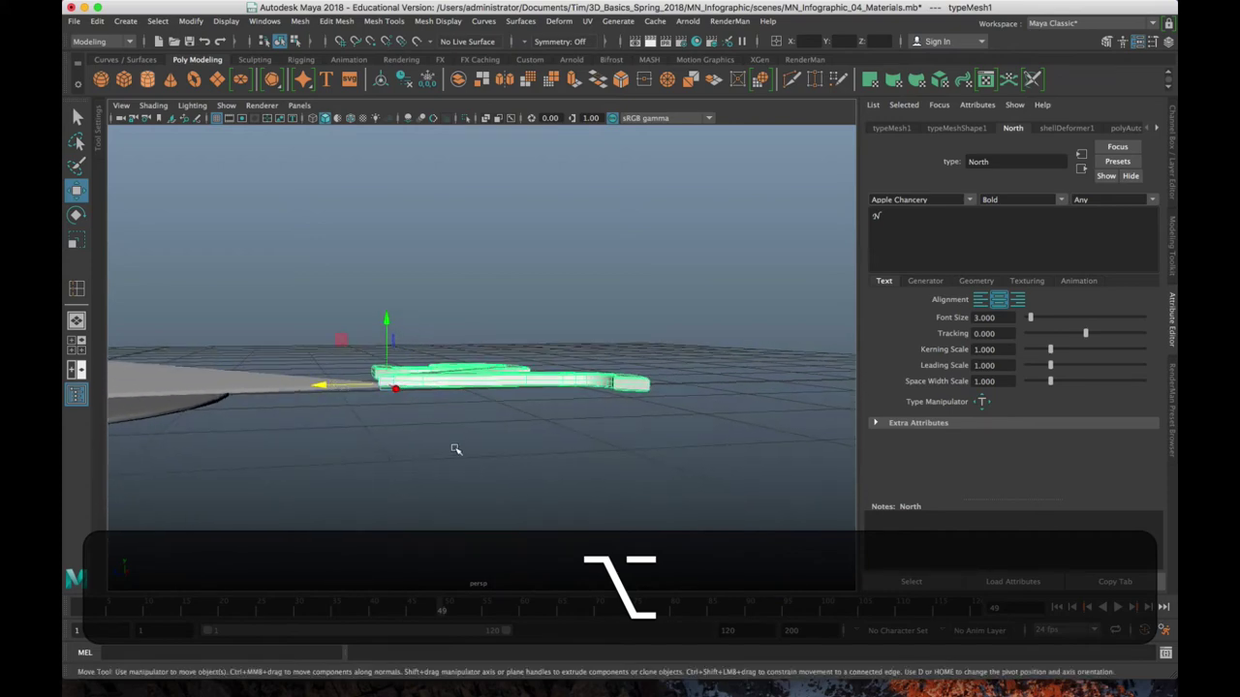
pyautogui.press('space')
pyautogui.press('space')
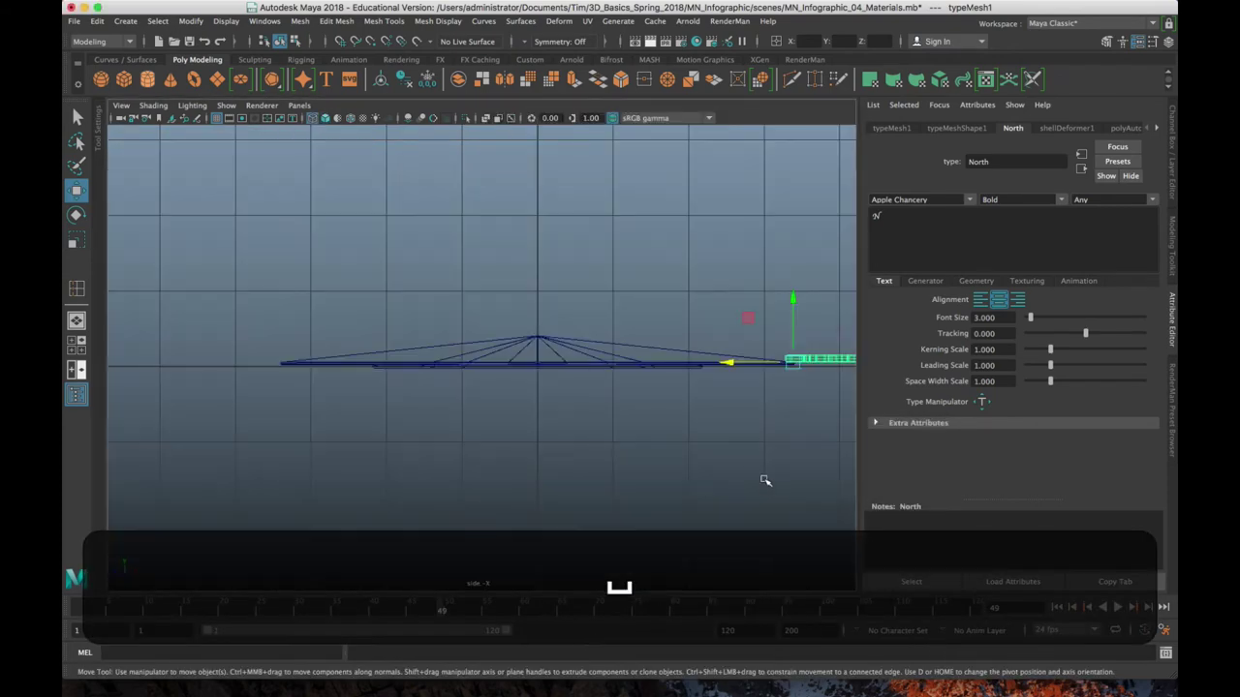
pyautogui.scroll(2, 732, 490)
pyautogui.keyDown('alt'); pyautogui.moveTo(686, 462); pyautogui.dragTo(321, 520, button='middle'); pyautogui.keyUp('alt')
pyautogui.scroll(2, 568, 490)
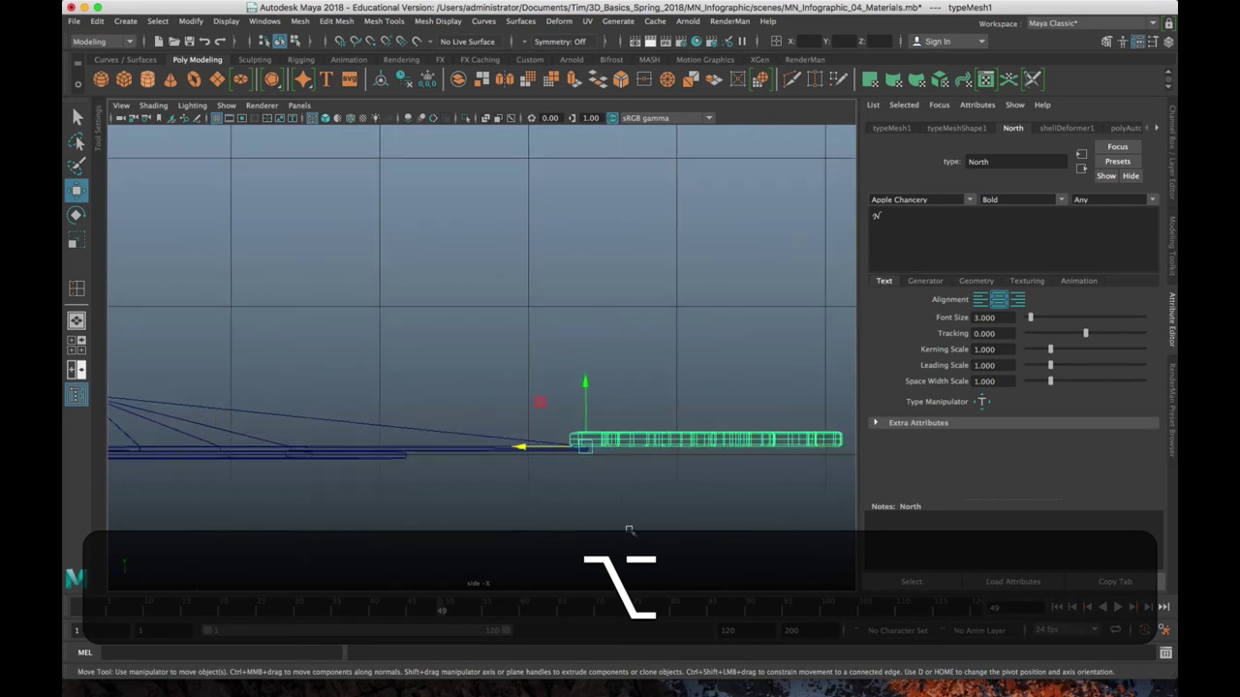
pyautogui.keyDown('alt'); pyautogui.moveTo(629, 531); pyautogui.dragTo(534, 454, button='middle'); pyautogui.keyUp('alt')
pyautogui.moveTo(515, 340); pyautogui.dragTo(515, 342)
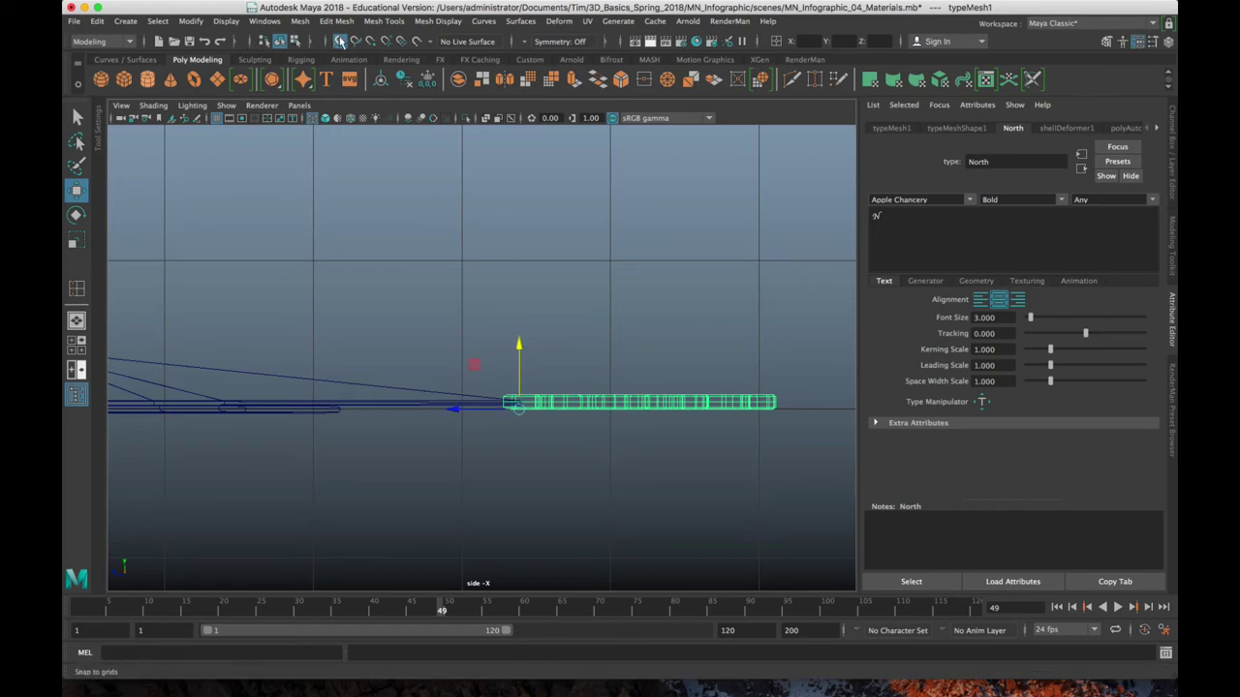
# - Deselect the letter N and inspect its placement beside the whole compass in the perspective view
pyautogui.press('space')
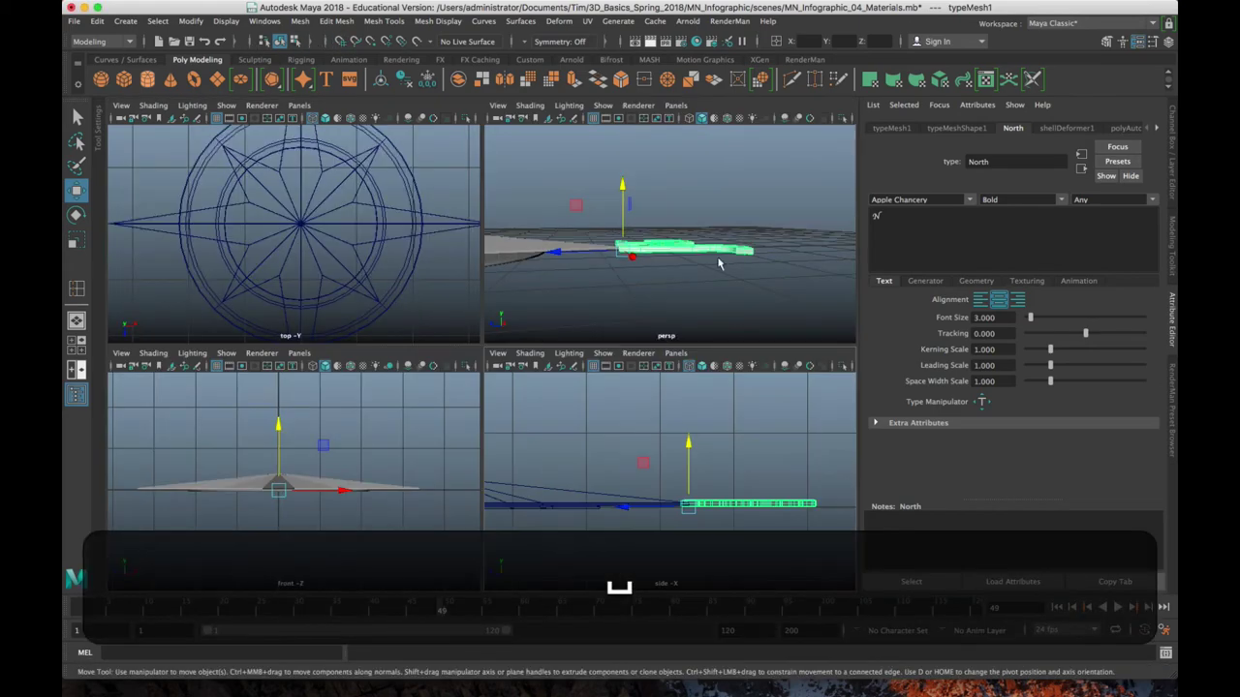
pyautogui.press('space')
pyautogui.keyDown('alt'); pyautogui.moveTo(465, 319); pyautogui.dragTo(614, 454); pyautogui.keyUp('alt')
pyautogui.click(617, 470)
pyautogui.keyDown('alt'); pyautogui.moveTo(614, 454); pyautogui.dragTo(631, 435, button='middle'); pyautogui.keyUp('alt')
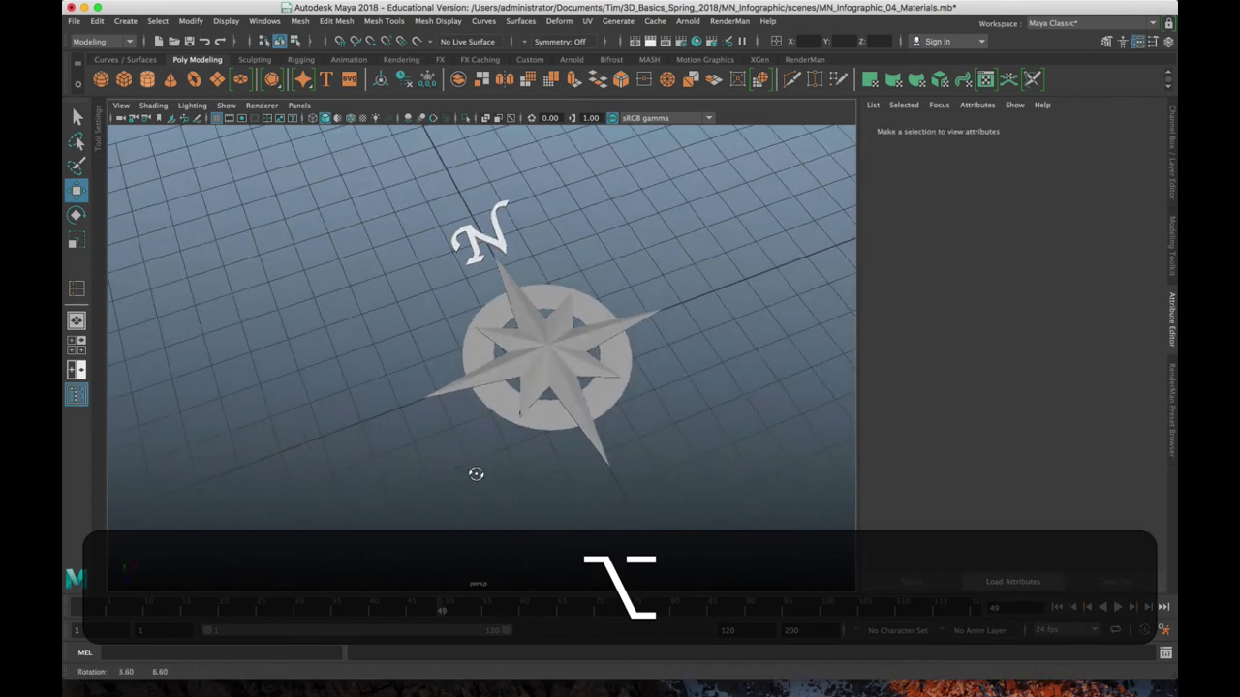